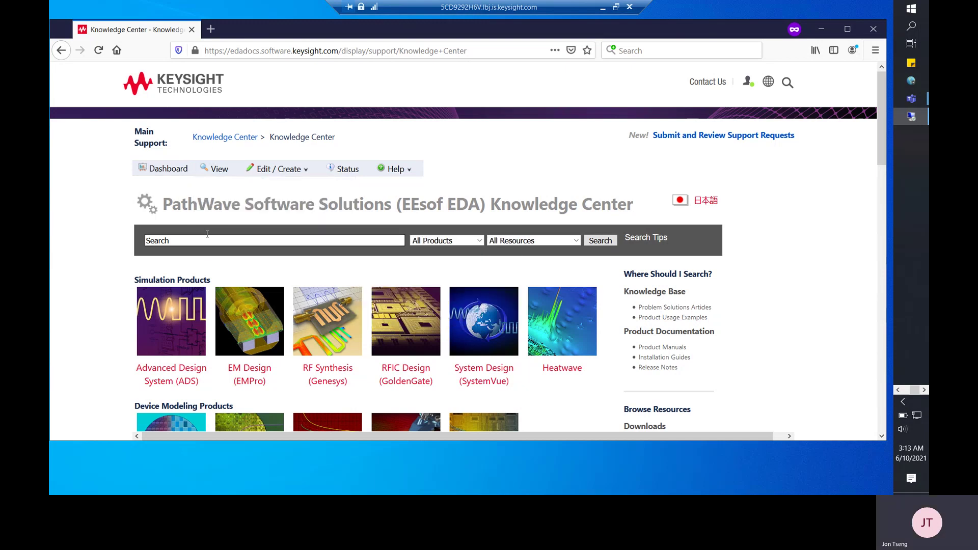
Search the Knowledge Center for ADS command line simulation on Windows and open the 64-bit Windows article
click(192, 241)
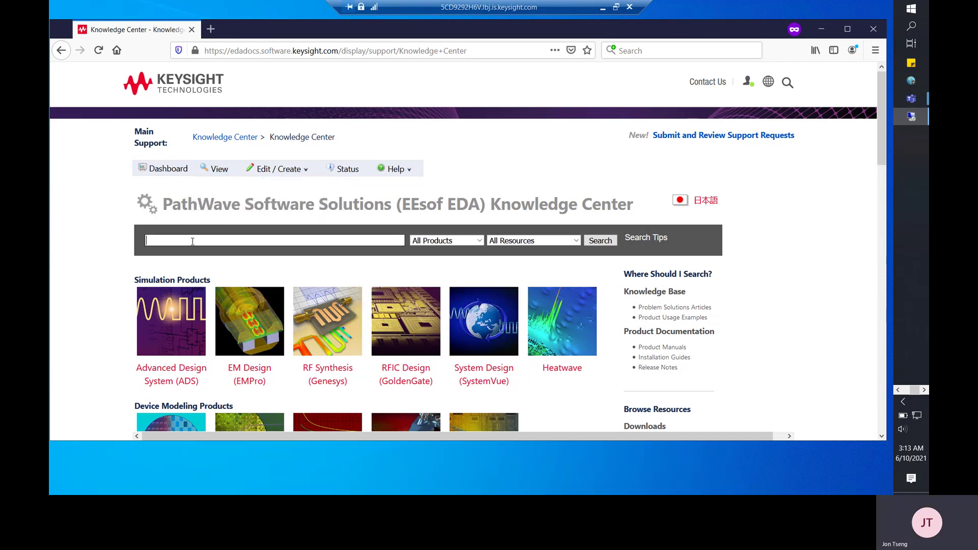
text(ads command line simulation windows)
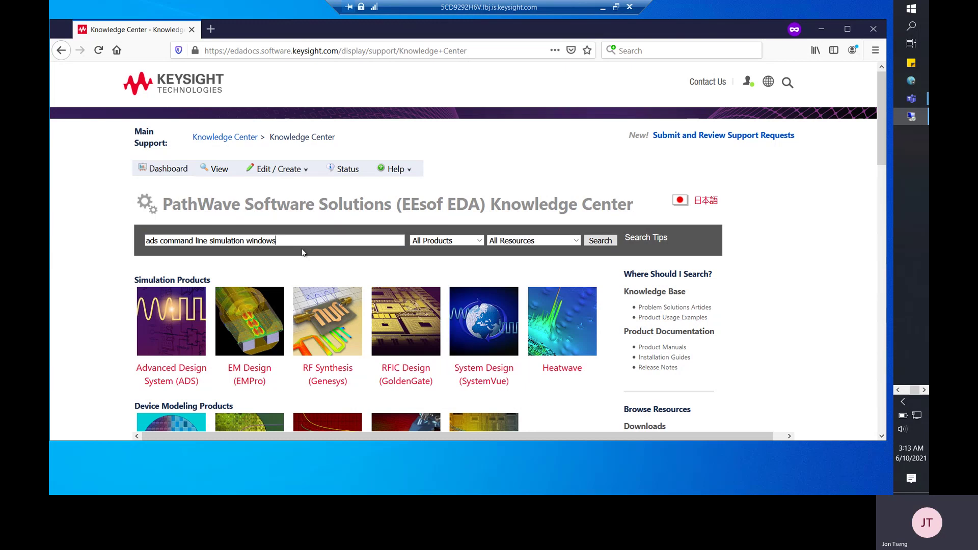
click(481, 242)
click(429, 269)
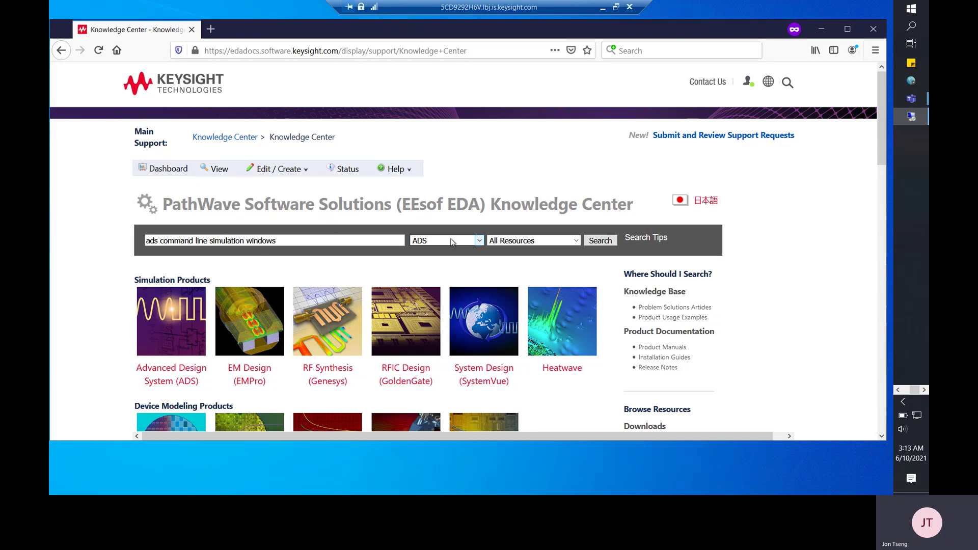
click(605, 244)
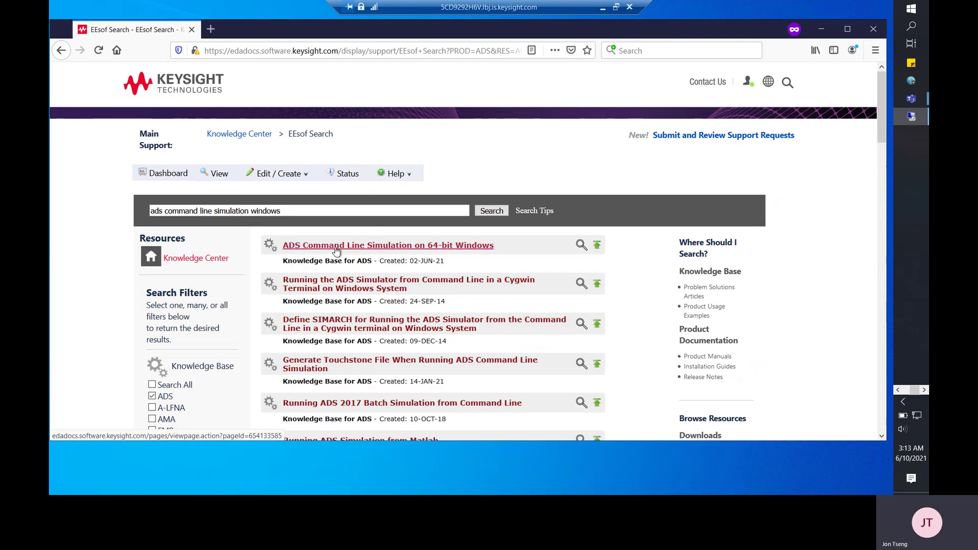
click(337, 247)
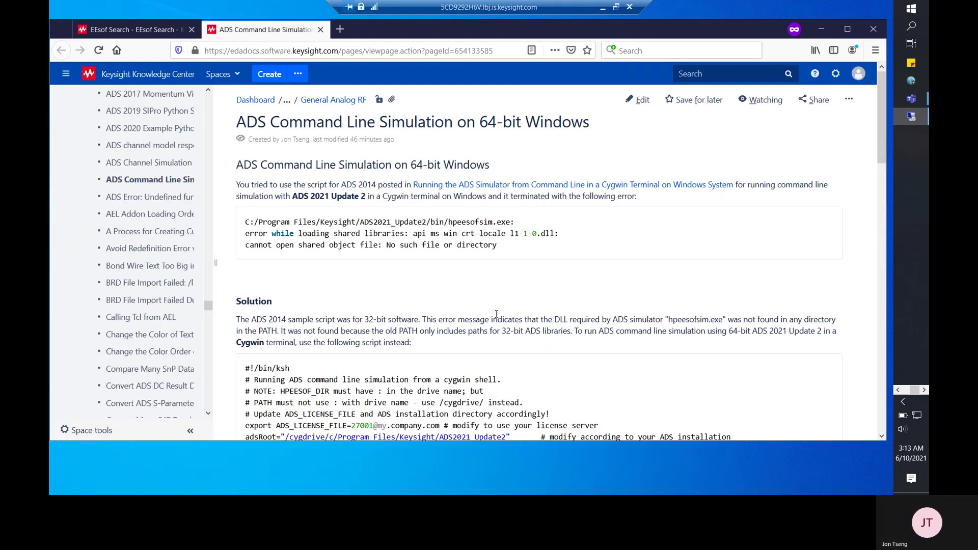
Read through the article's Cygwin, DOS Command Prompt and PowerShell scripts, then bring up the Start menu
scroll(496, 314, down, 4)
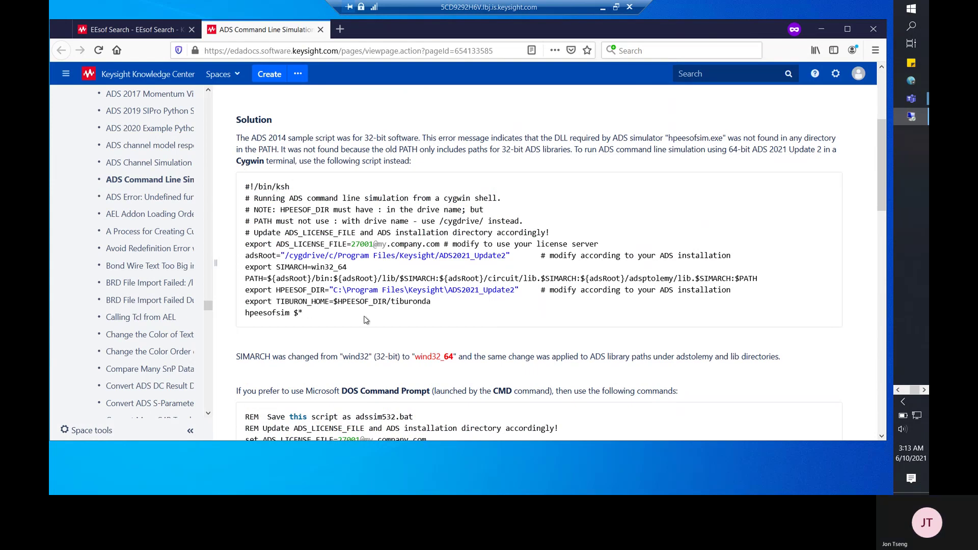
scroll(364, 319, down, 1)
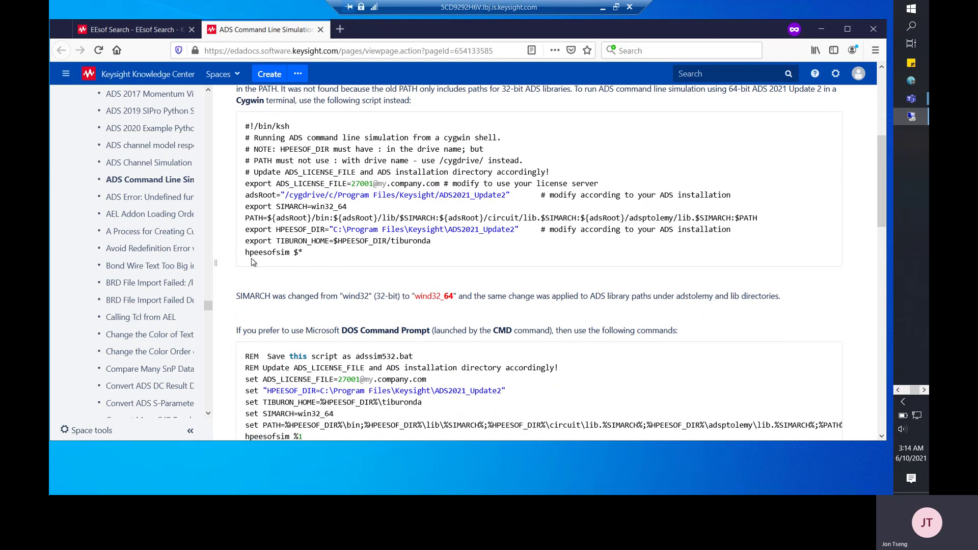
scroll(284, 278, down, 2)
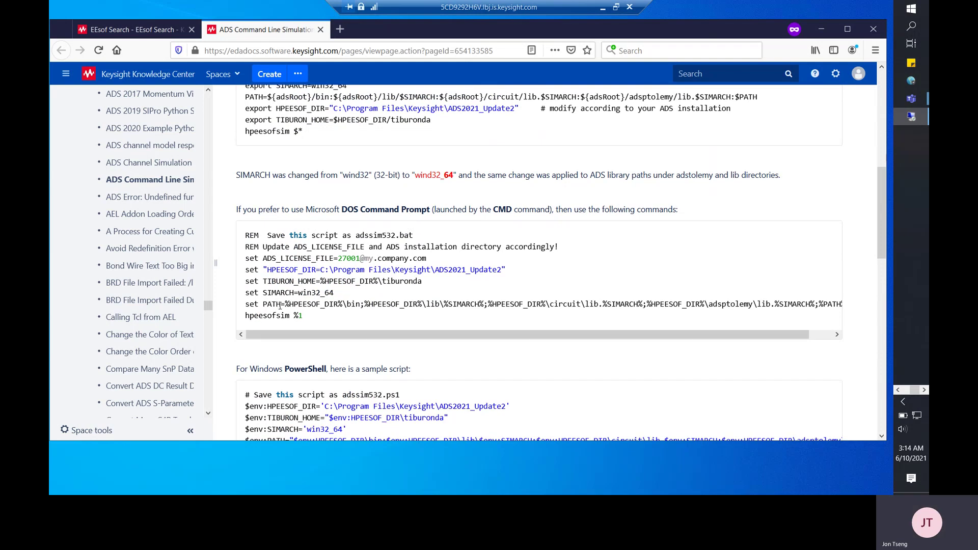
scroll(280, 305, down, 1)
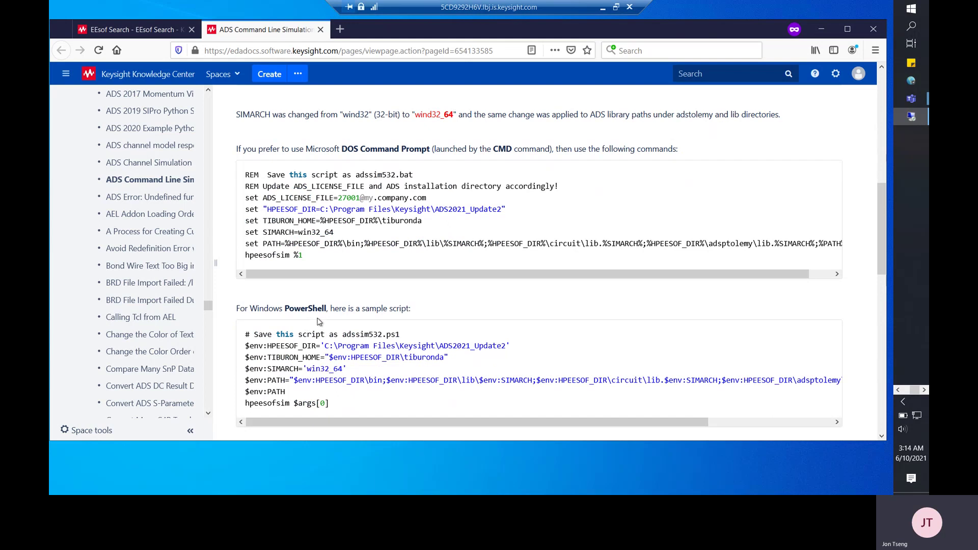
scroll(320, 322, up, 4)
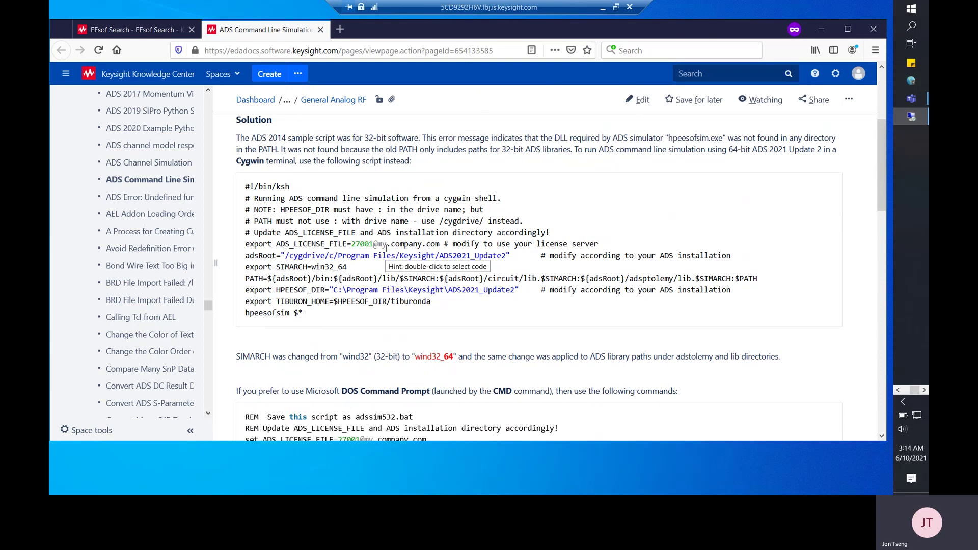
click(910, 16)
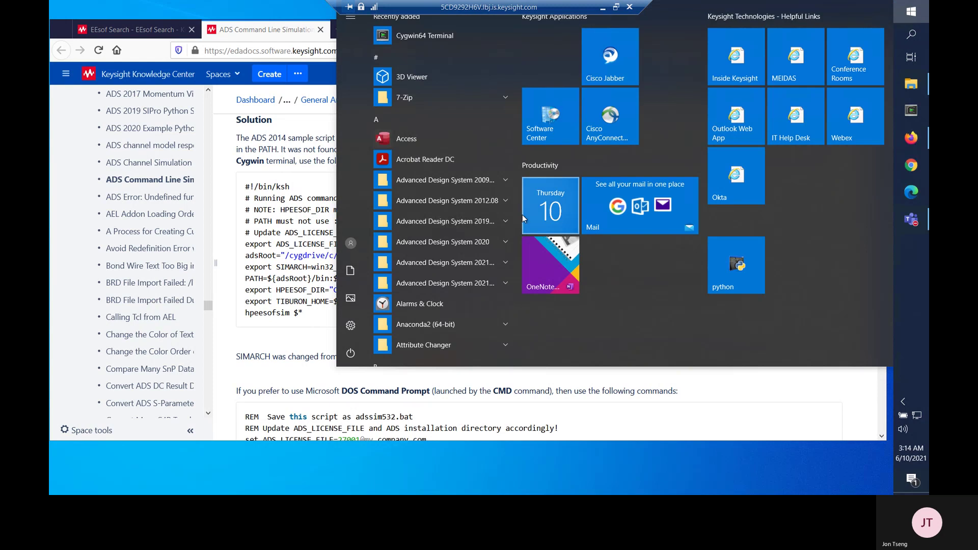
Launch ADS 2021 Update 2, choose Familiar with ADS and close the Get Started window
click(484, 283)
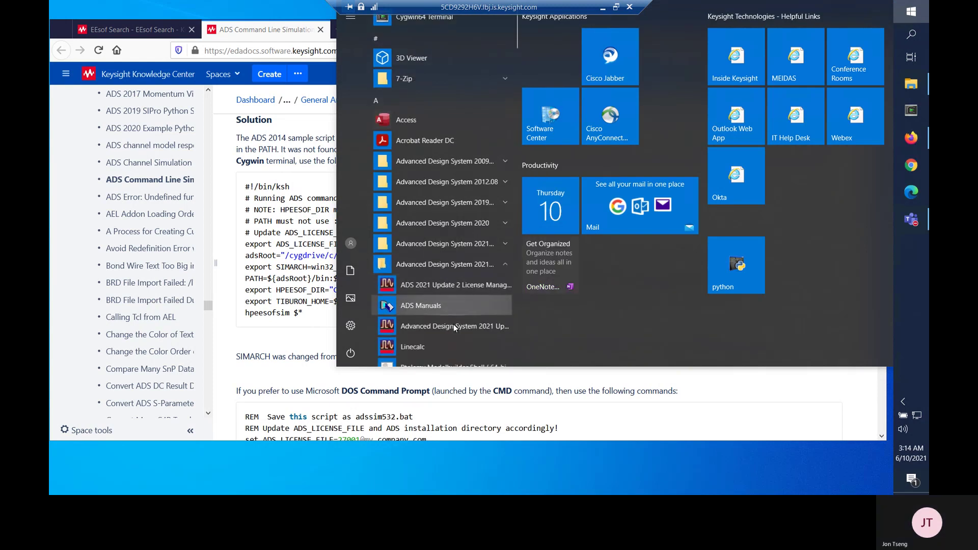
scroll(454, 324, down, 2)
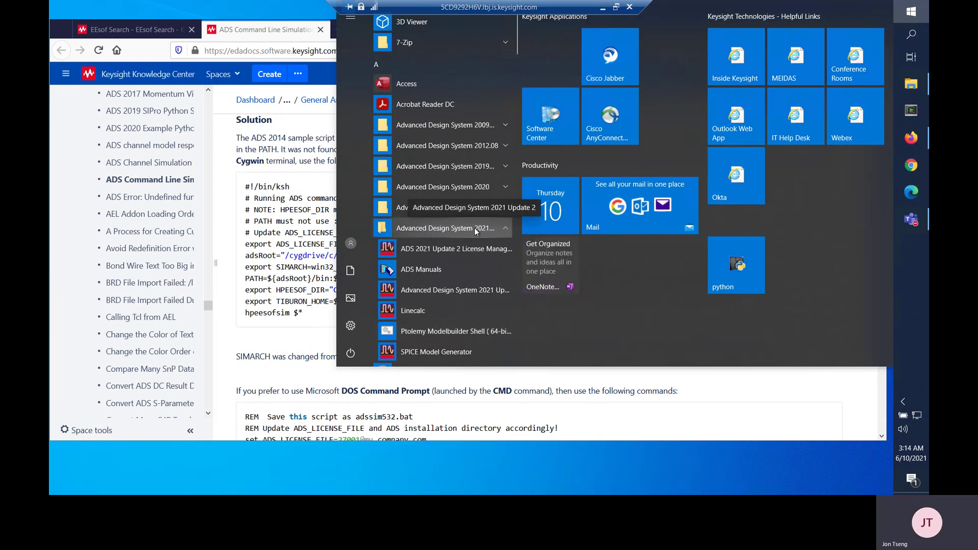
click(472, 292)
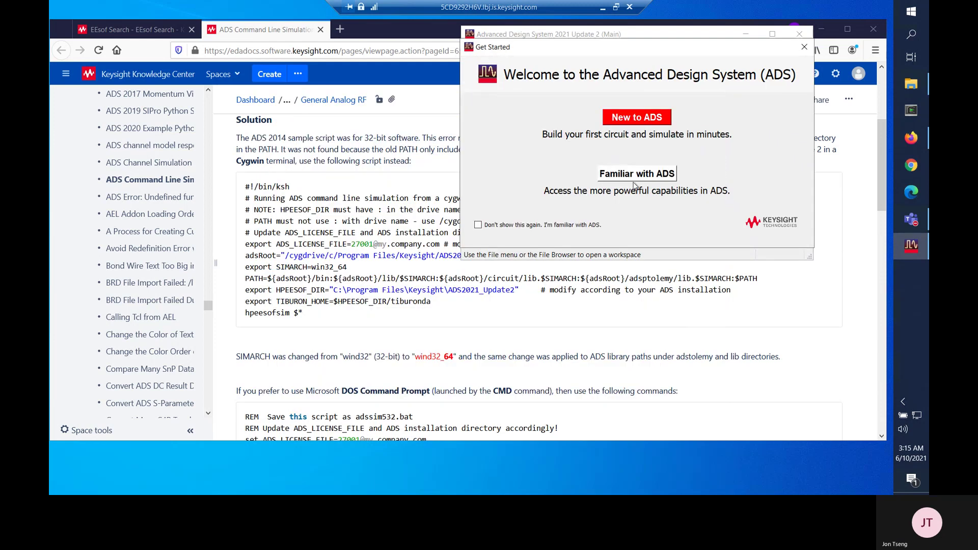
click(634, 176)
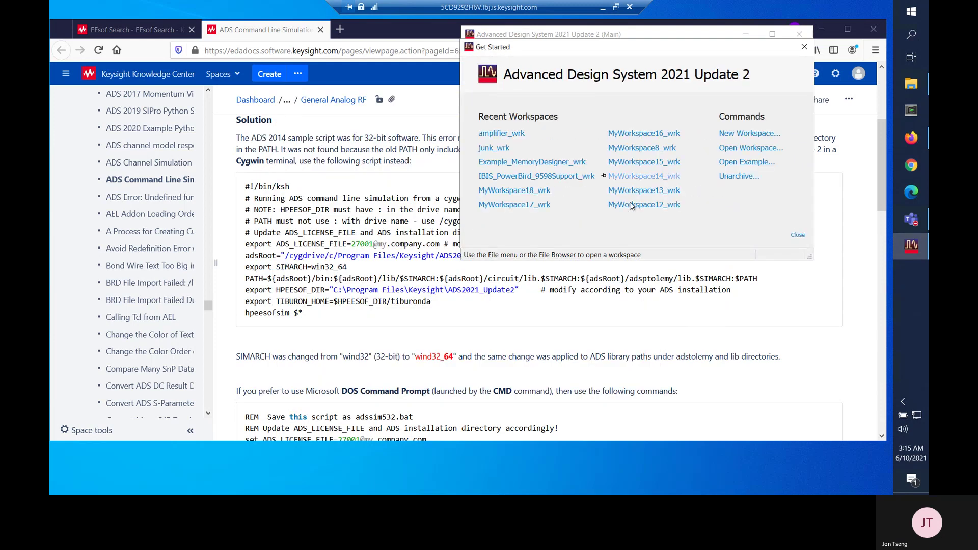
click(798, 234)
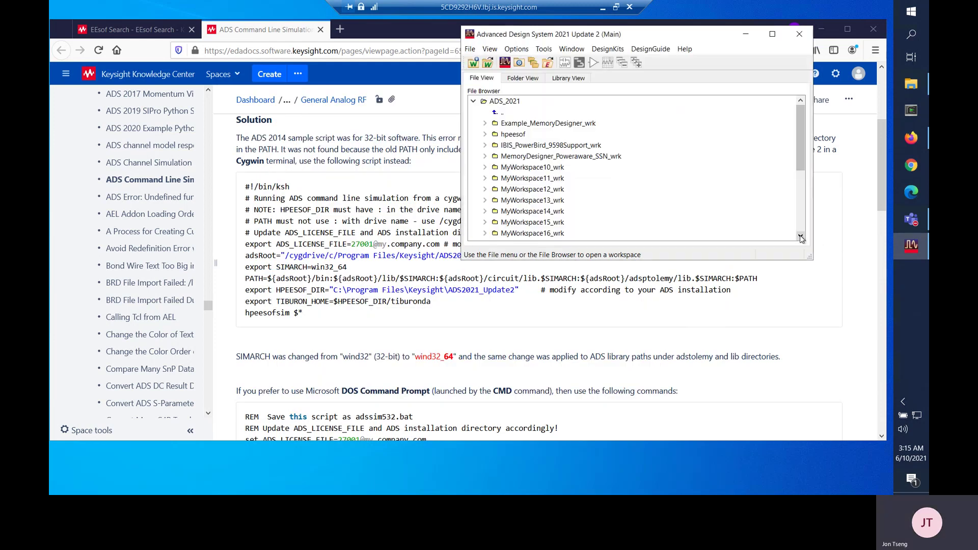
click(549, 65)
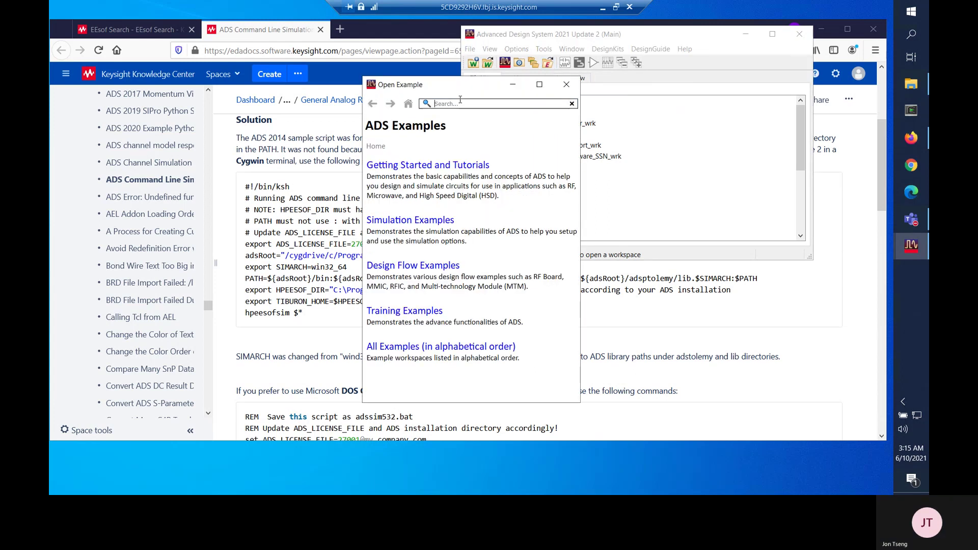
Search the example workspaces for 'amplifier' and pick amplifier_wrk.7zads
text(a)
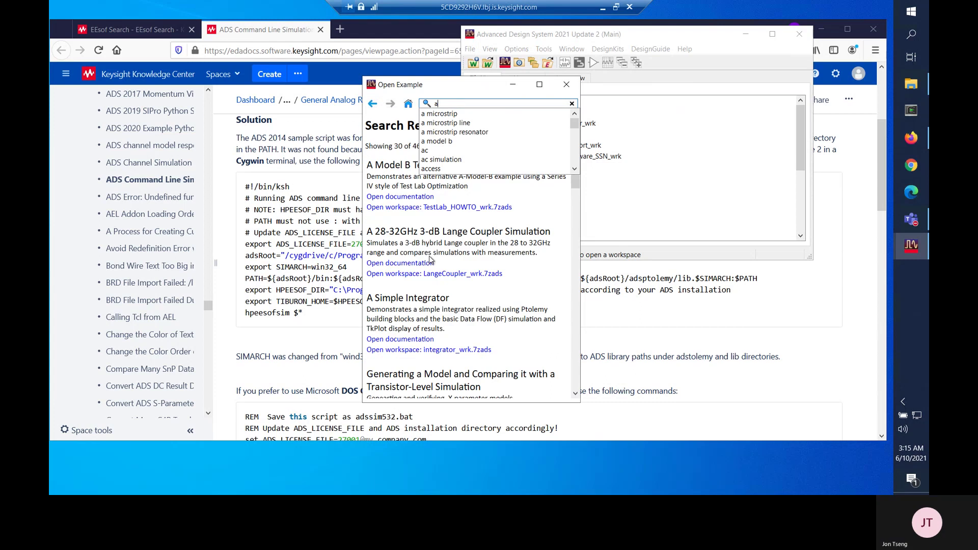
text(m)
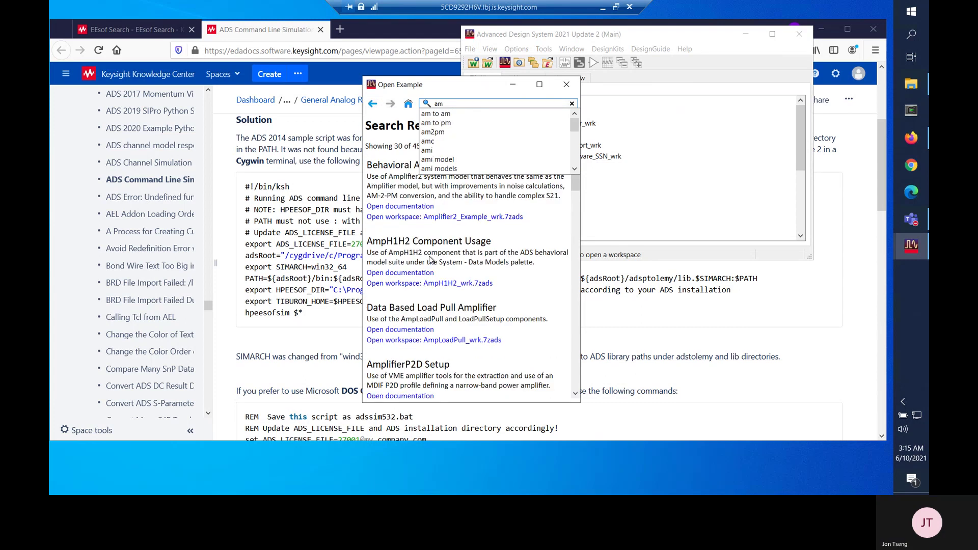
text(pf)
key(BackSpace)
text(lif)
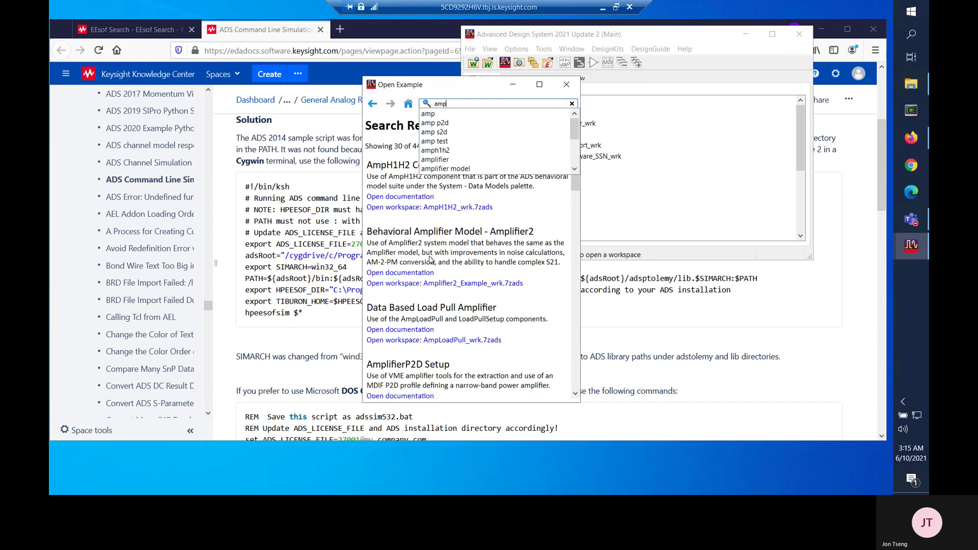
text(ier)
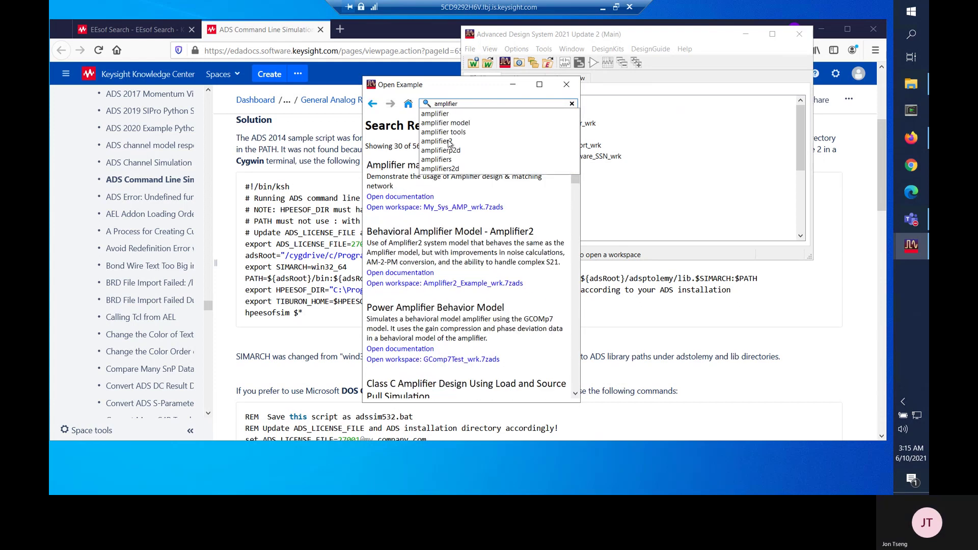
scroll(544, 324, down, 10)
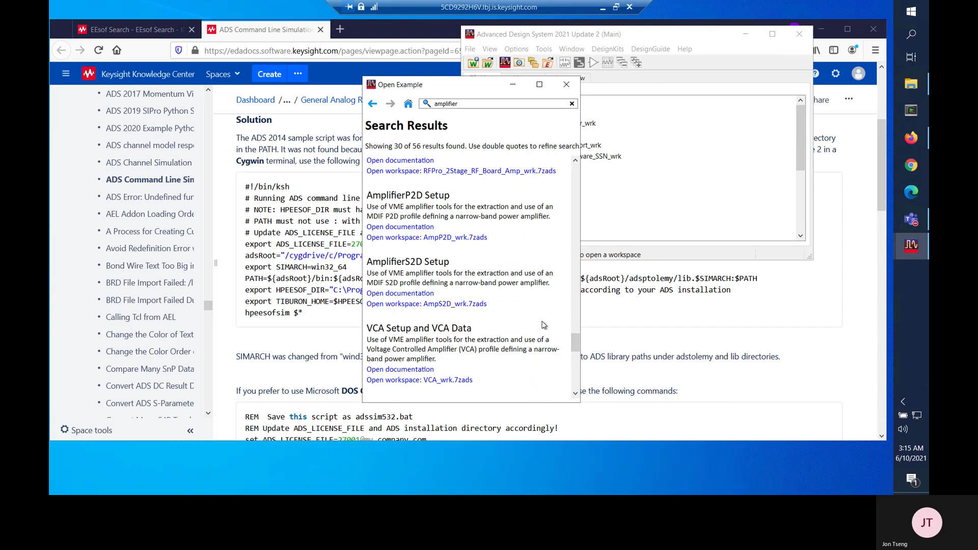
scroll(544, 324, up, 2)
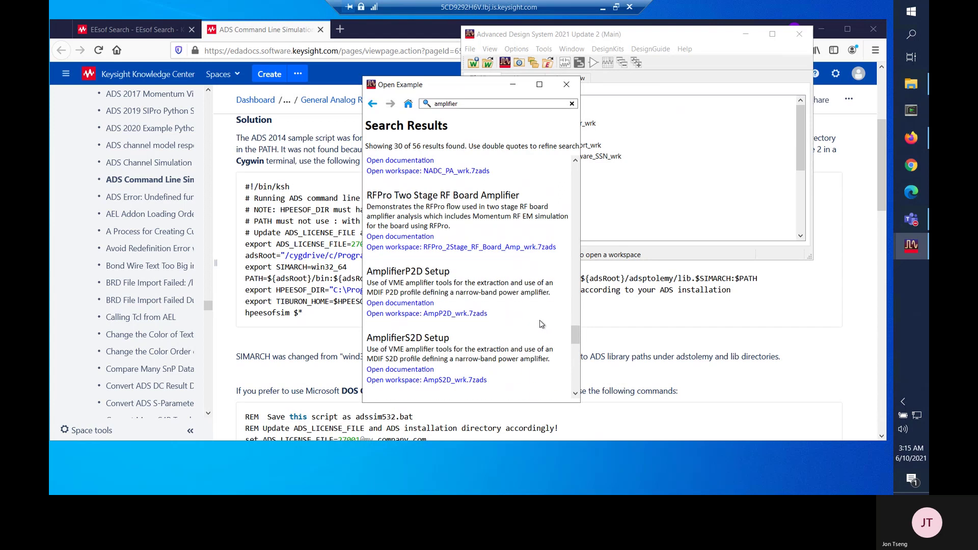
scroll(541, 324, up, 3)
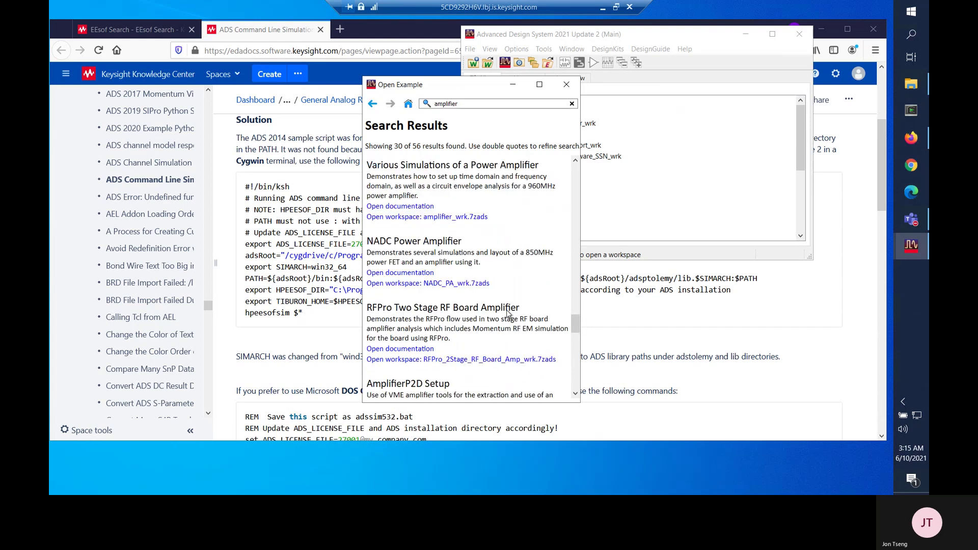
click(465, 219)
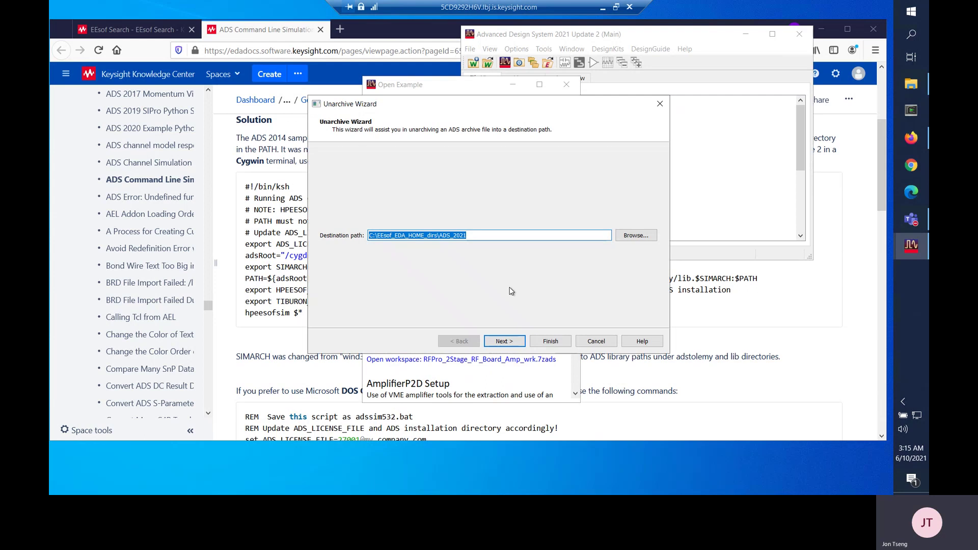
Unarchive the amplifier_wrk example into the user's tmp folder and acknowledge the success message
click(632, 236)
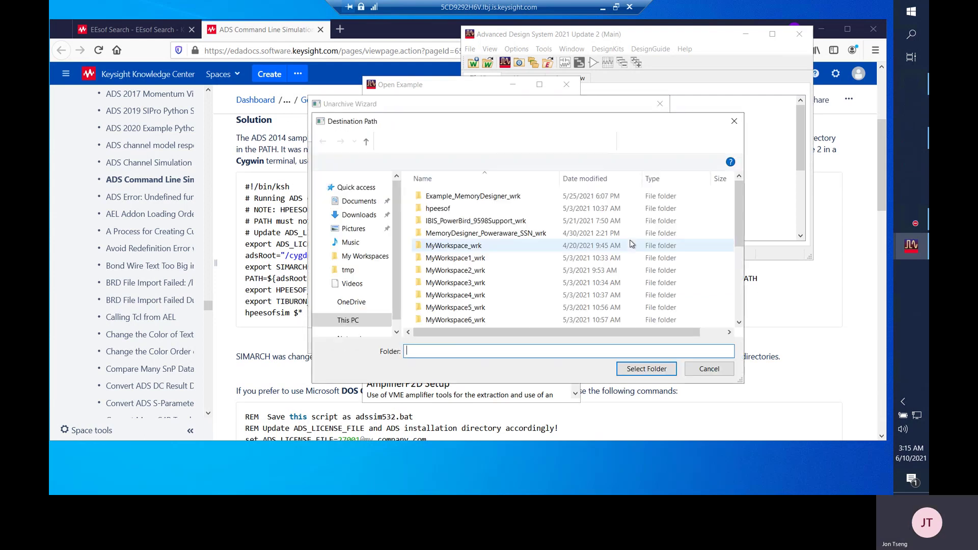
click(588, 141)
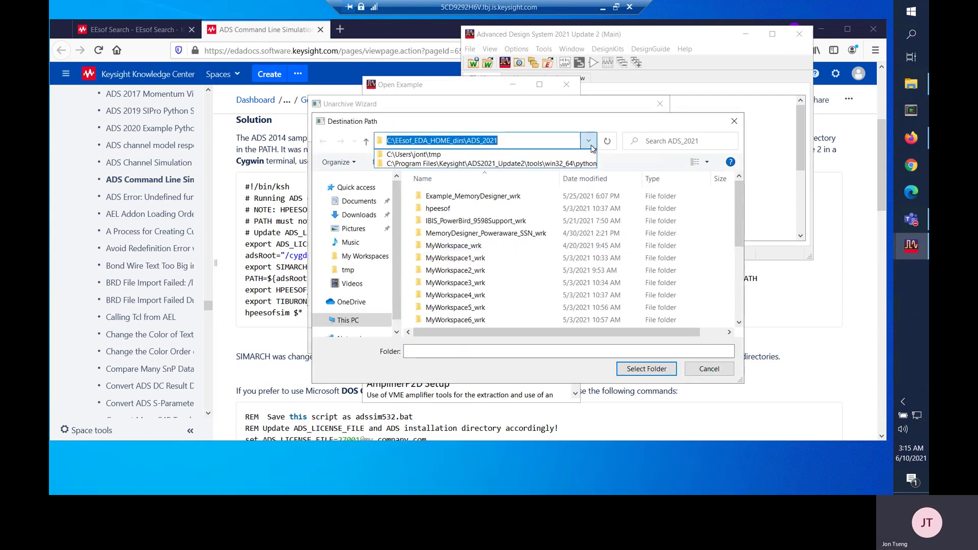
click(450, 155)
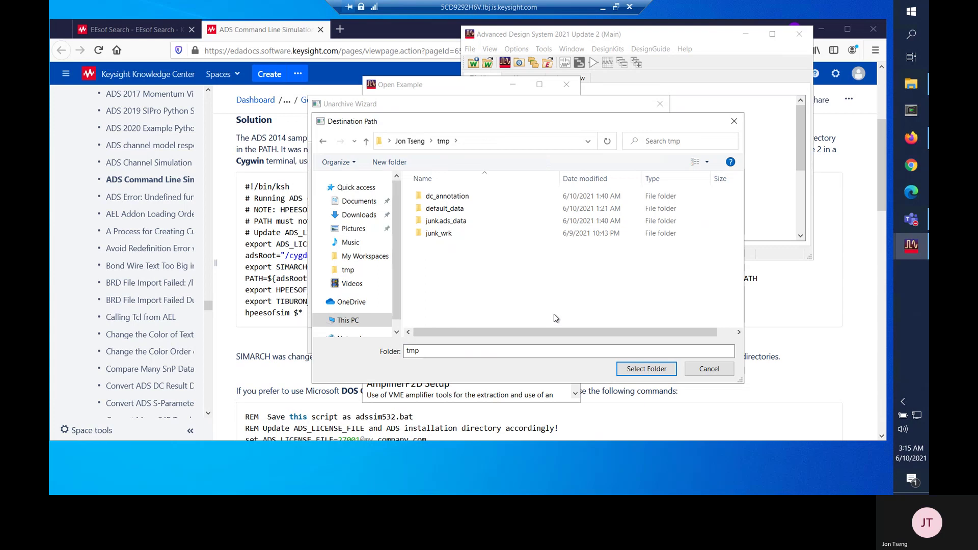
click(643, 369)
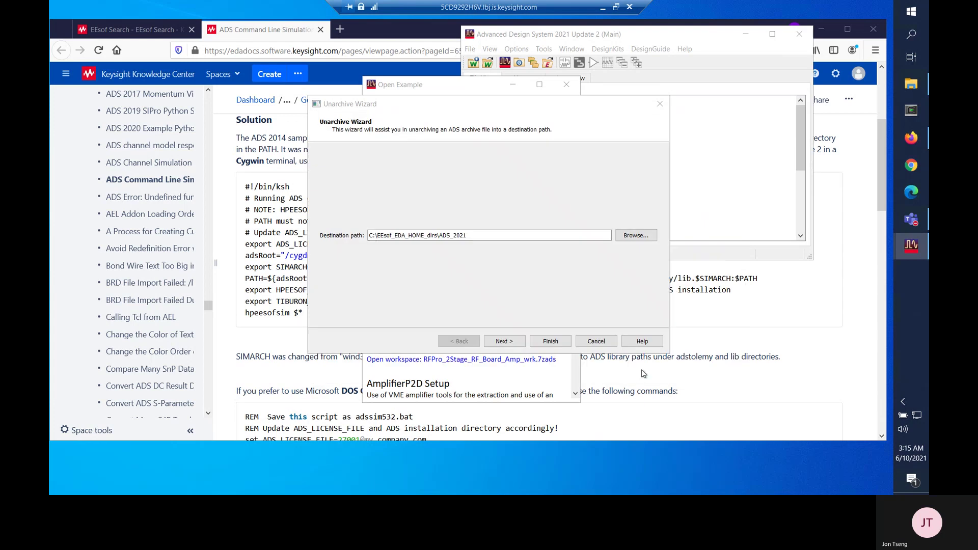
click(557, 341)
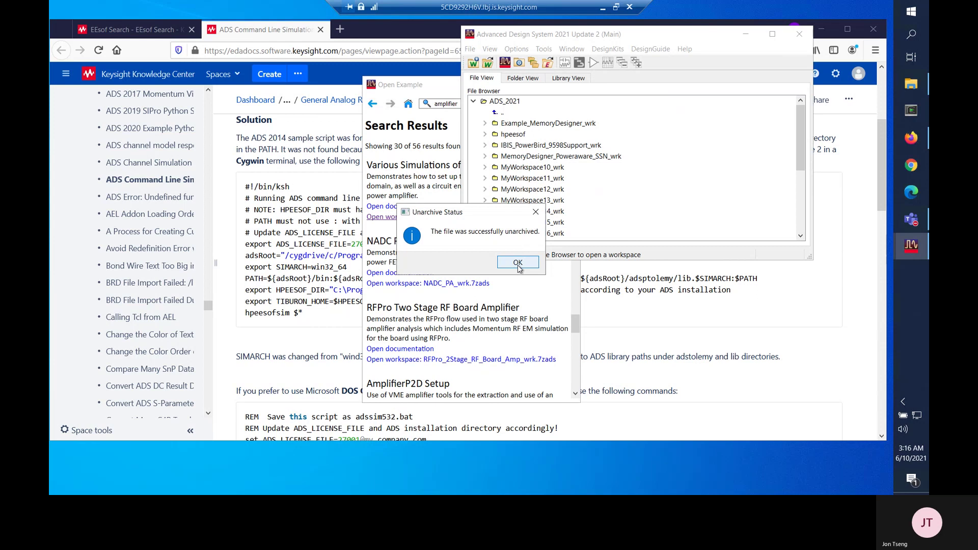
click(517, 266)
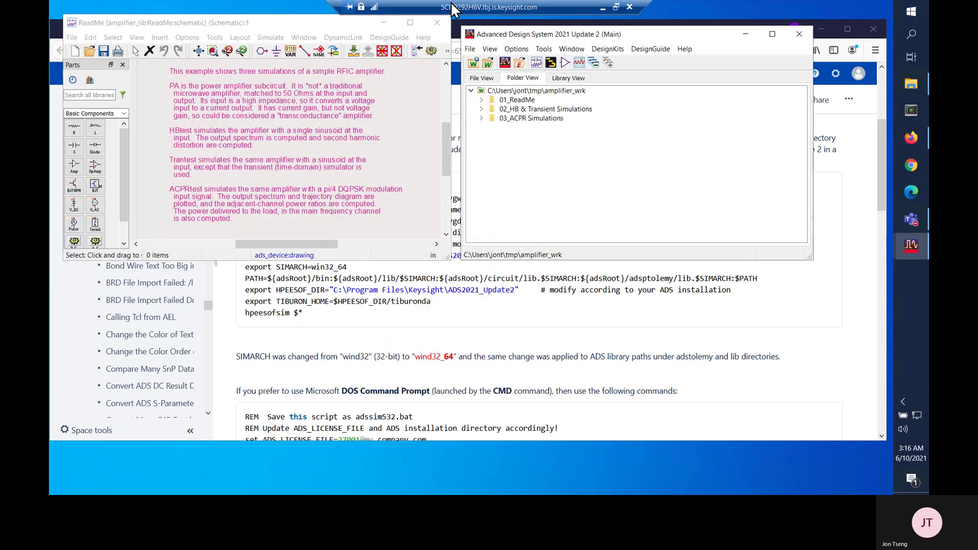
Open the Trantest schematic from the 02_HB & Transient Simulations folder
click(439, 26)
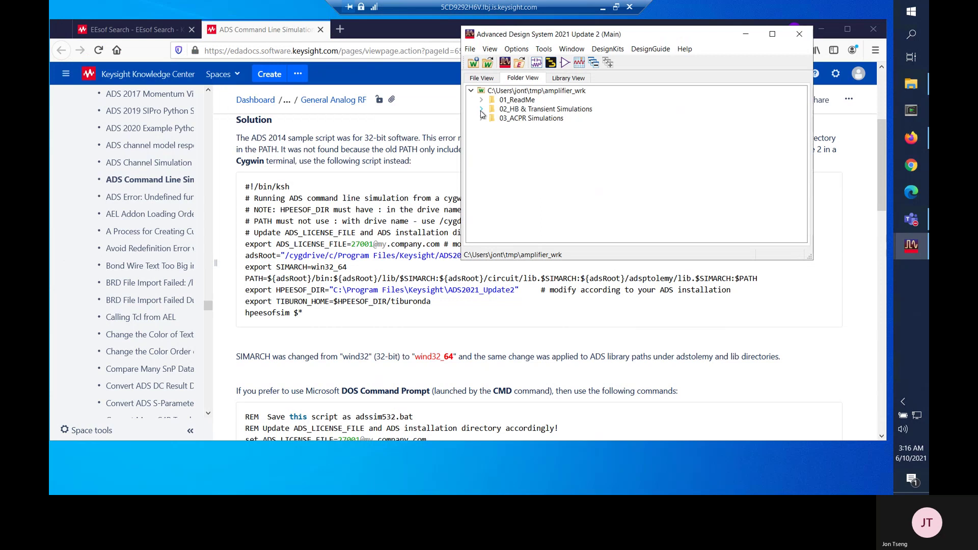
click(482, 109)
click(492, 146)
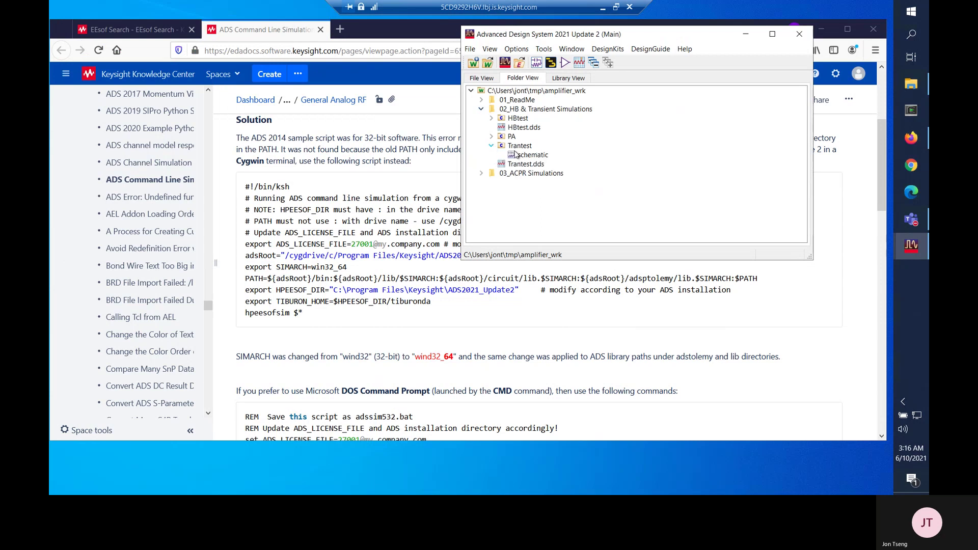
double_click(534, 155)
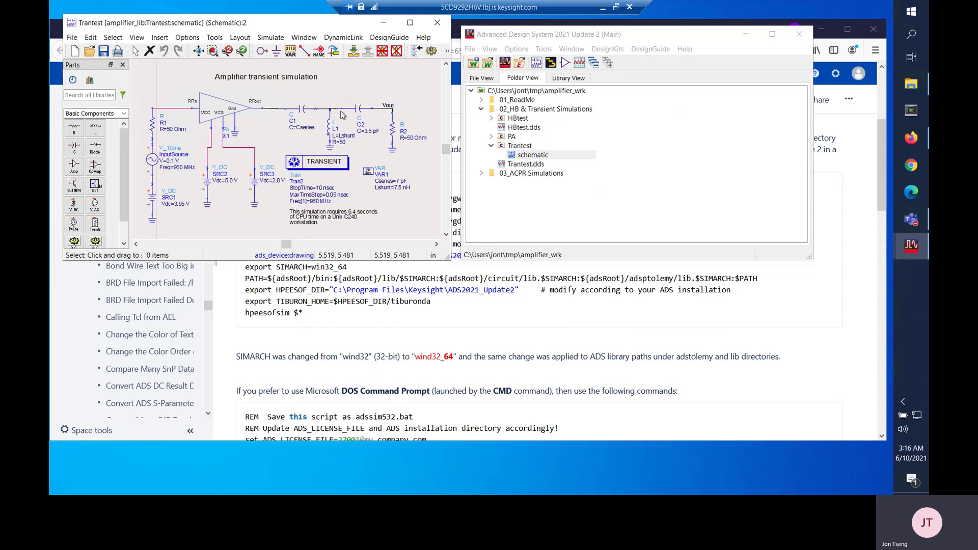
Generate the Trantest top-level netlist via DynamicLink, then return to the ADS Main workspace tree
click(344, 38)
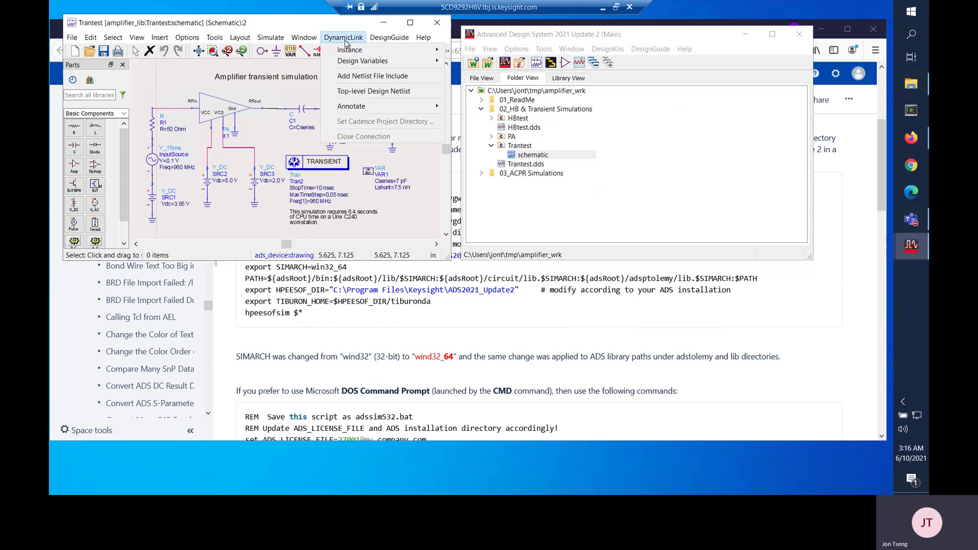
click(421, 92)
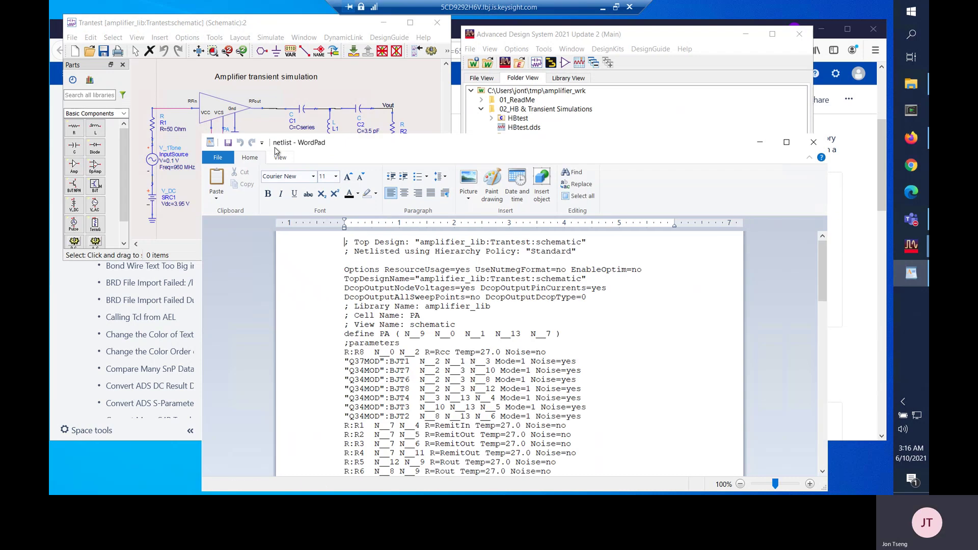
click(652, 129)
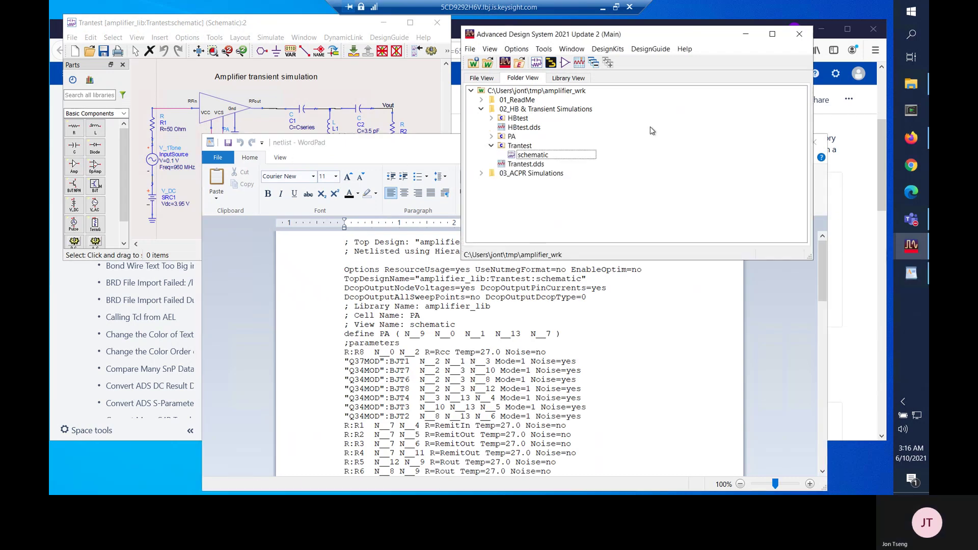
click(533, 176)
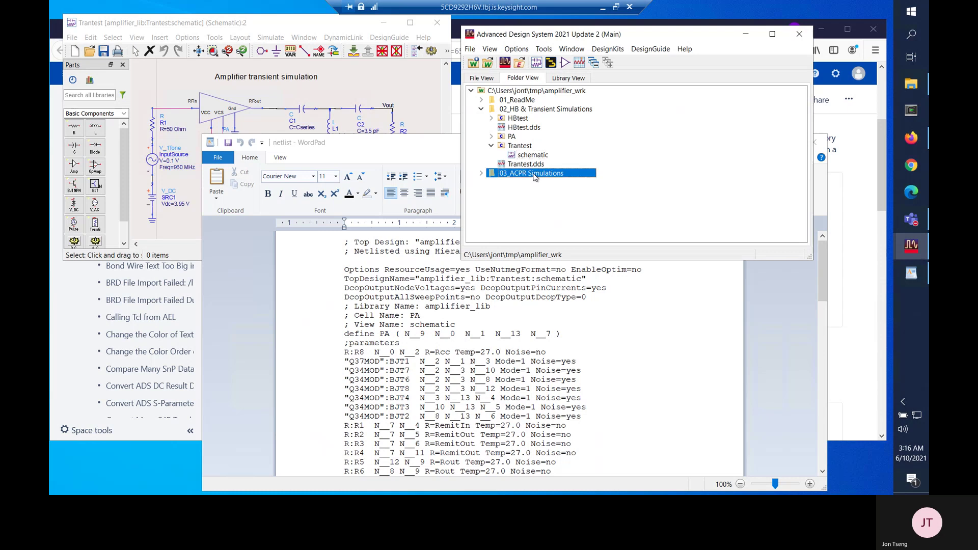
right_click(575, 91)
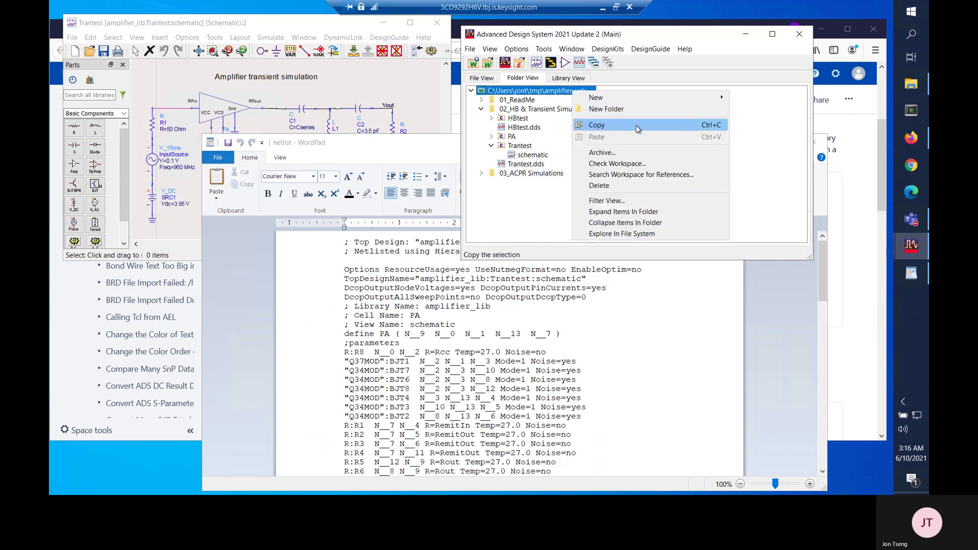
Explore amplifier_wrk in File Explorer and view the 3.74 KB netlist file's properties
click(644, 235)
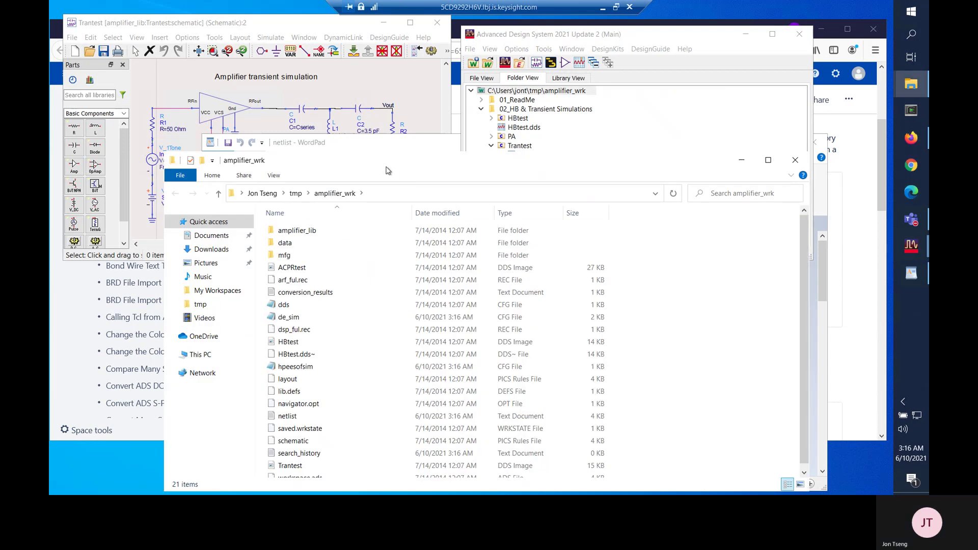
drag(388, 170, 658, 170)
scroll(613, 287, down, 1)
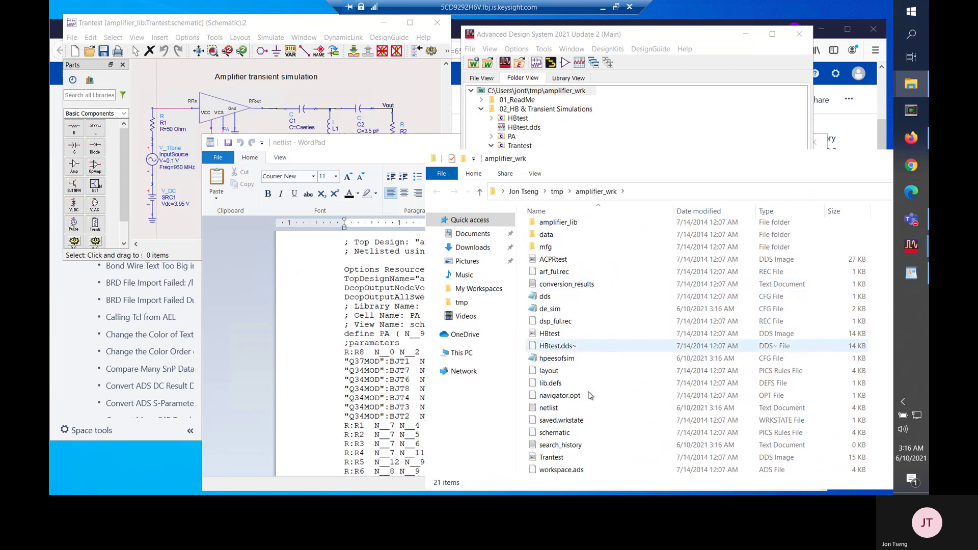
click(569, 412)
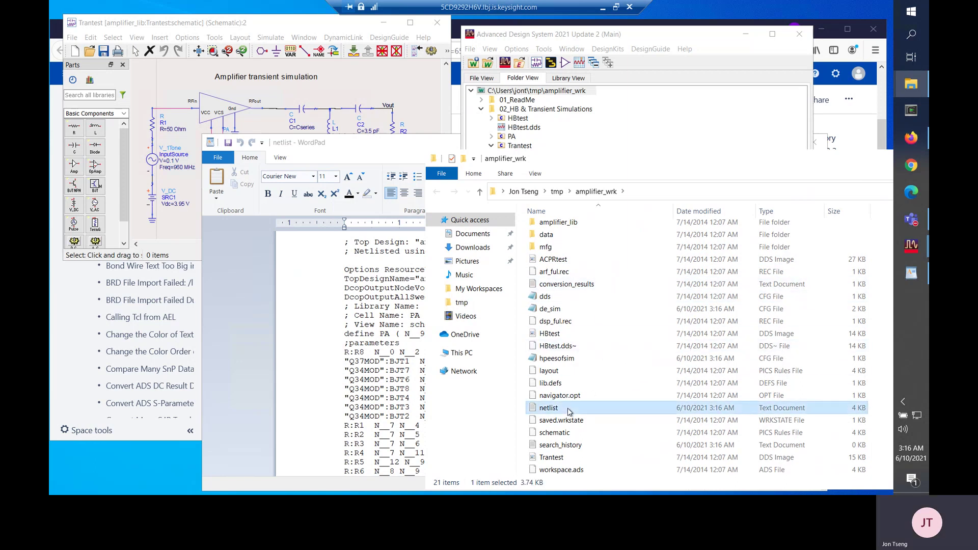
right_click(569, 412)
click(592, 404)
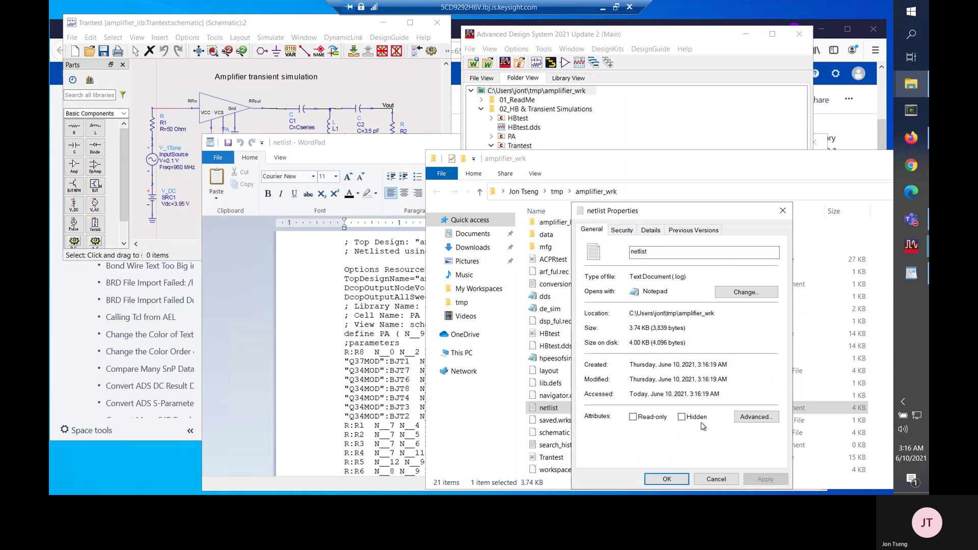
Cancel the netlist Properties, close WordPad and File Explorer, and minimize the ADS windows
click(715, 477)
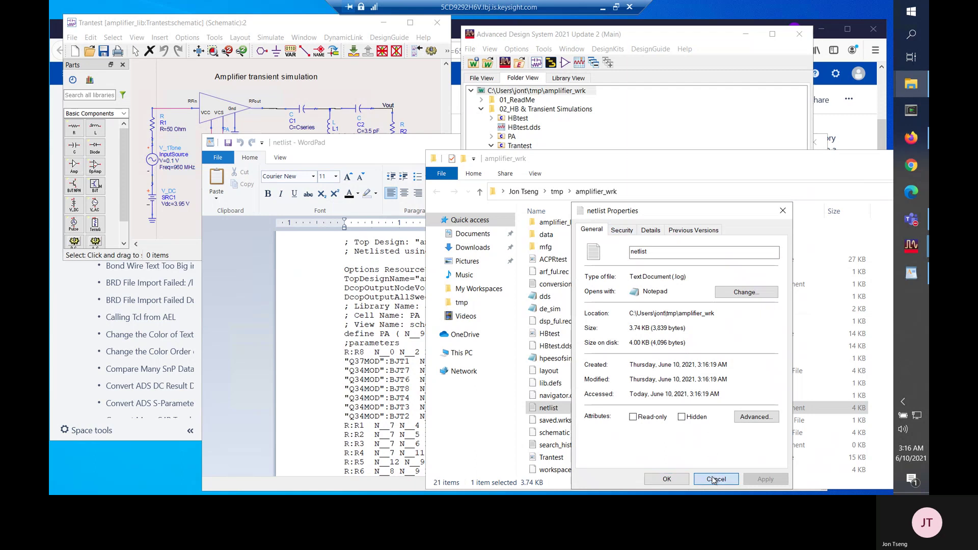
click(410, 152)
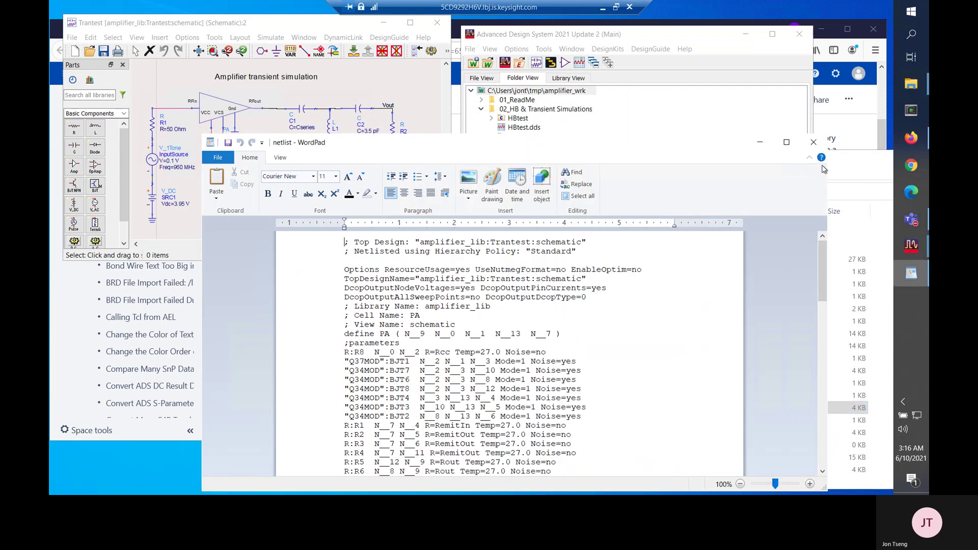
click(812, 142)
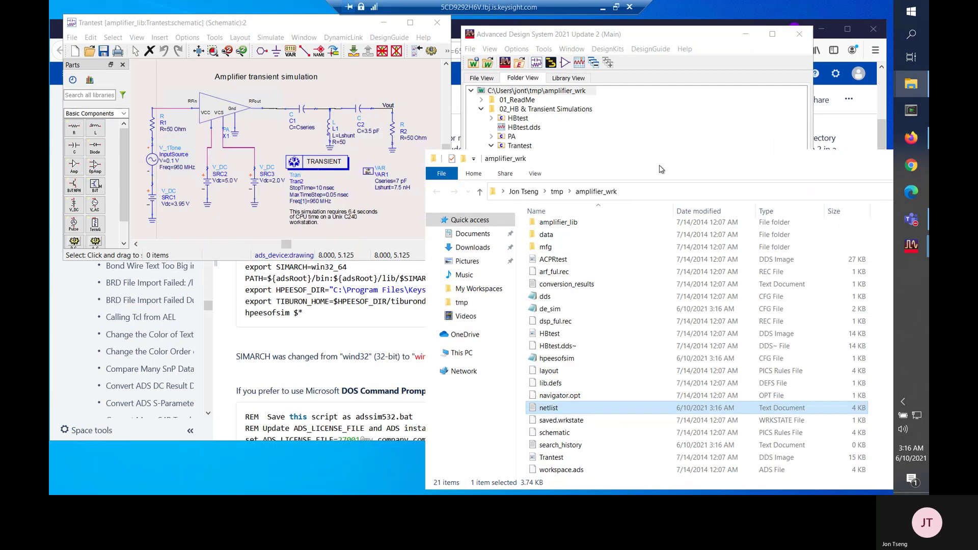
drag(660, 170, 397, 262)
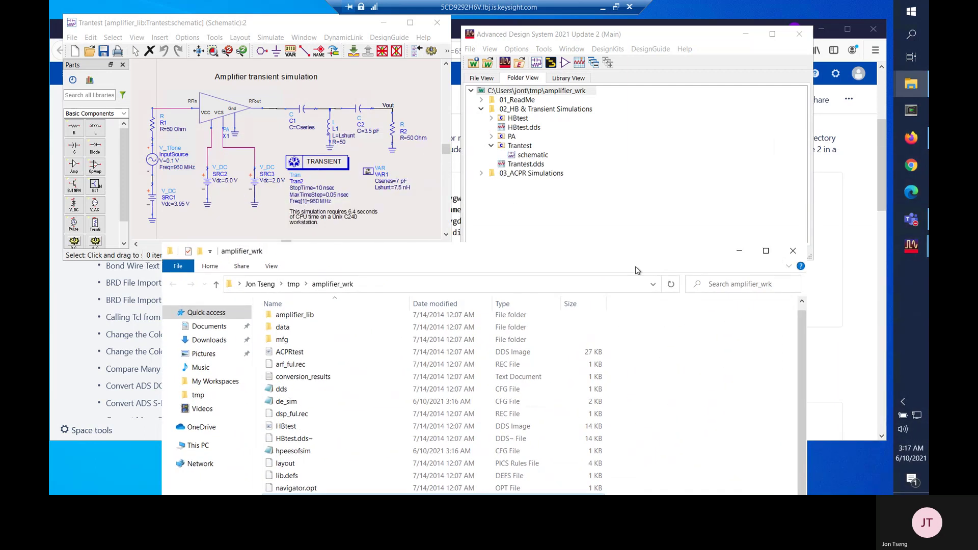
click(793, 251)
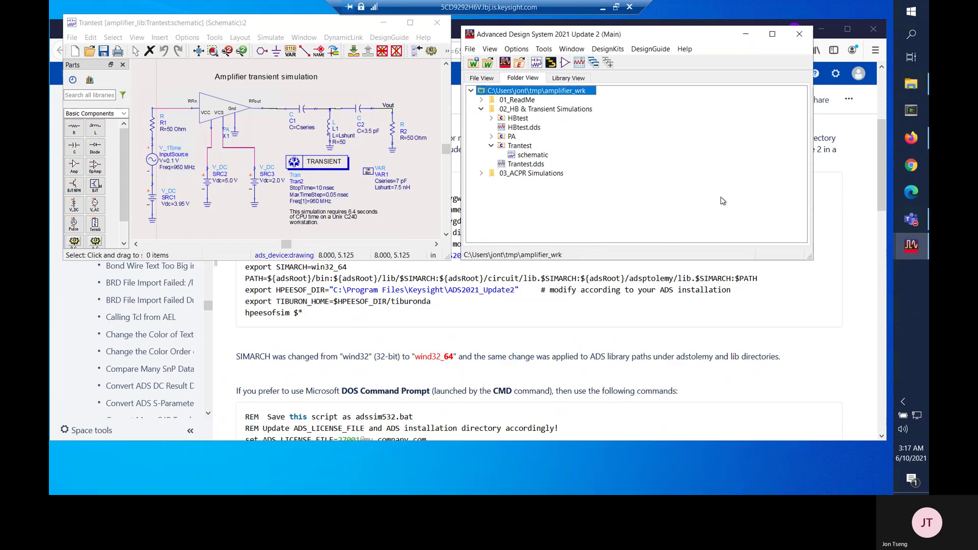
click(747, 37)
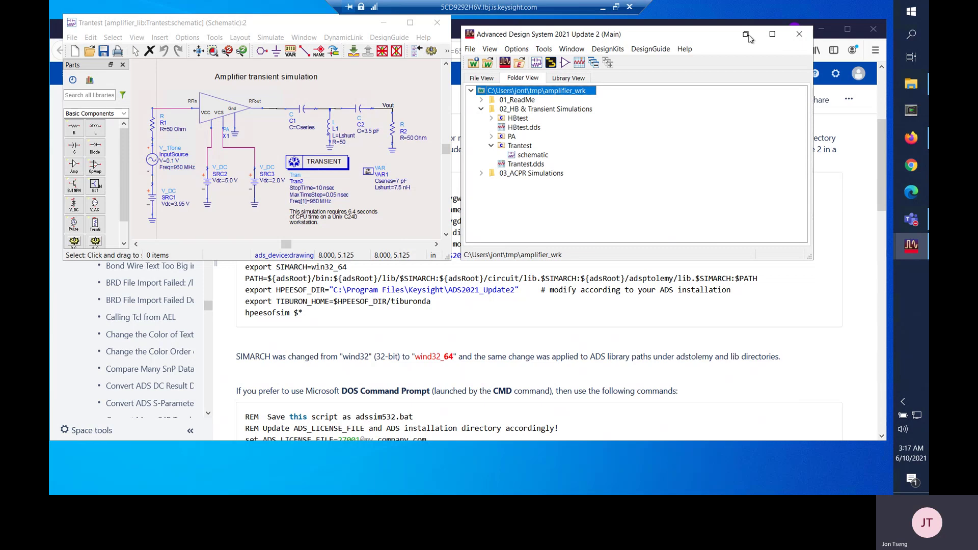
key(alt+Tab)
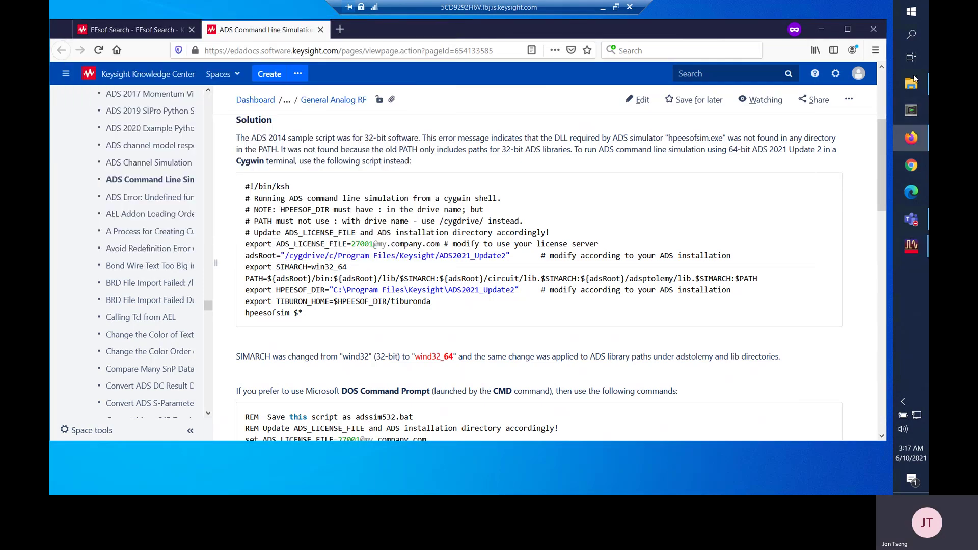
Launch a Cygwin terminal, enlarge it and arrange it beside the Knowledge Center article
click(913, 113)
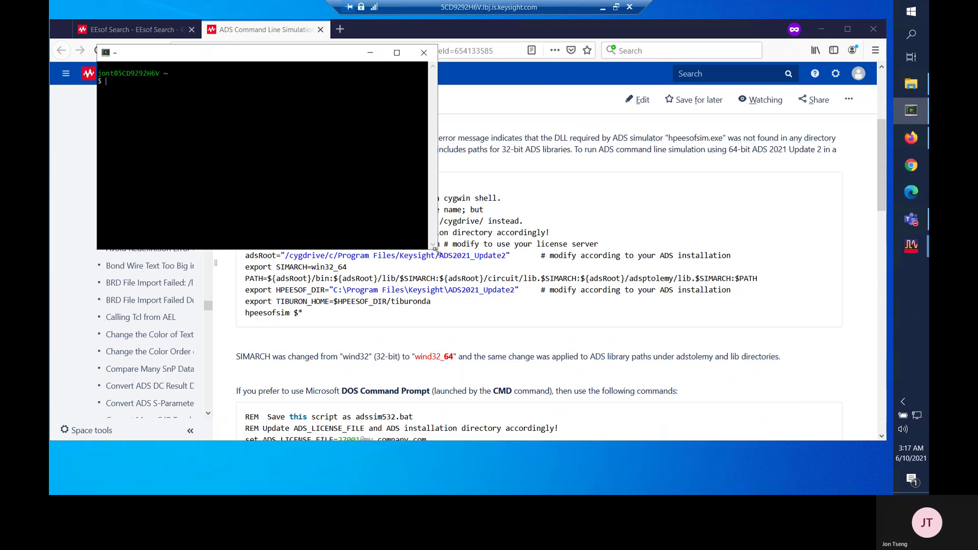
drag(435, 249, 695, 412)
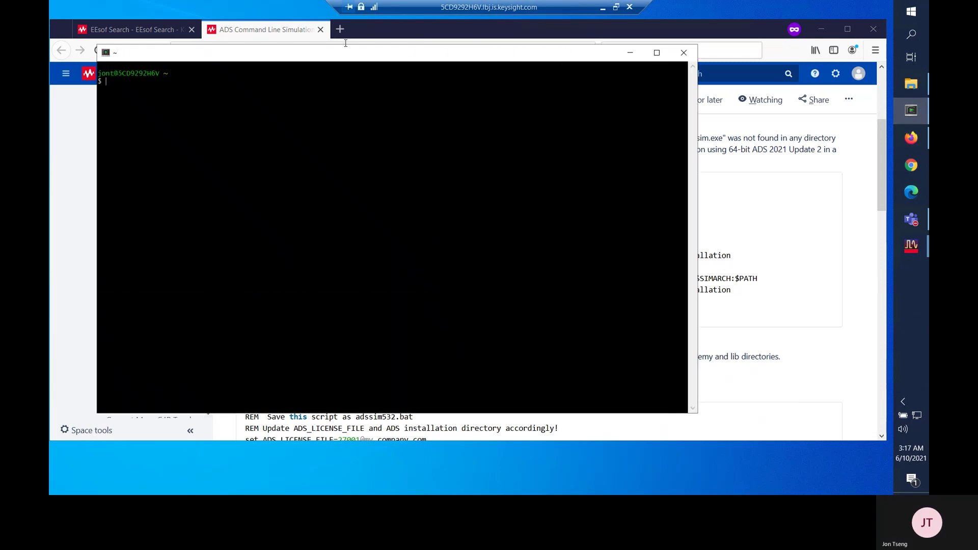
drag(296, 55, 551, 149)
click(466, 30)
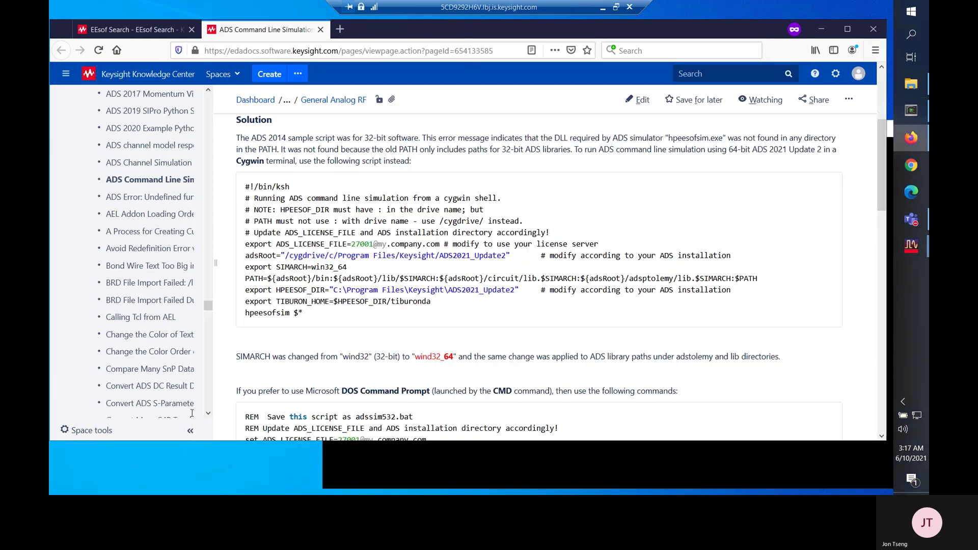
click(190, 430)
key(alt+Tab)
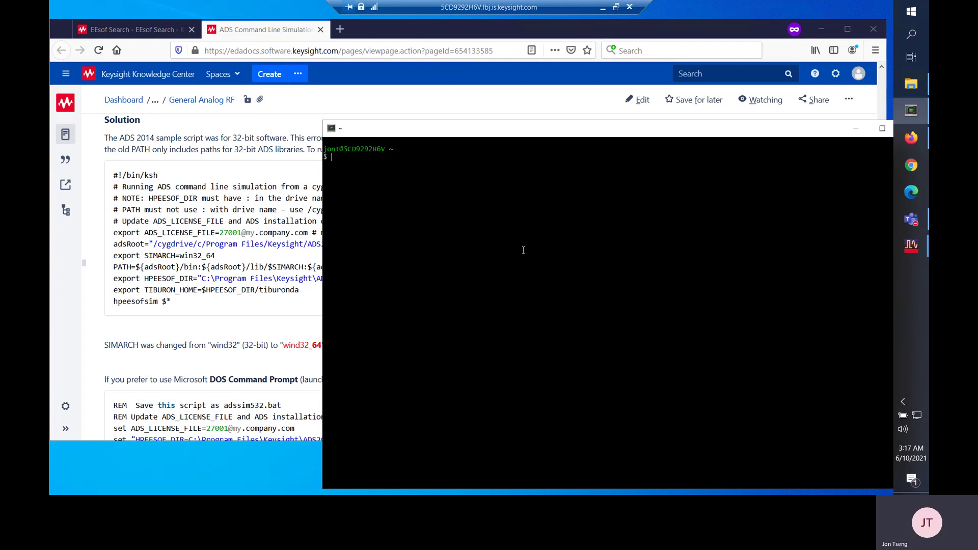
Change directory to the user's tmp/amplifier_wrk folder under /cygdrive/c/users
text(cd /cyge)
key(BackSpace)
key(BackSpace)
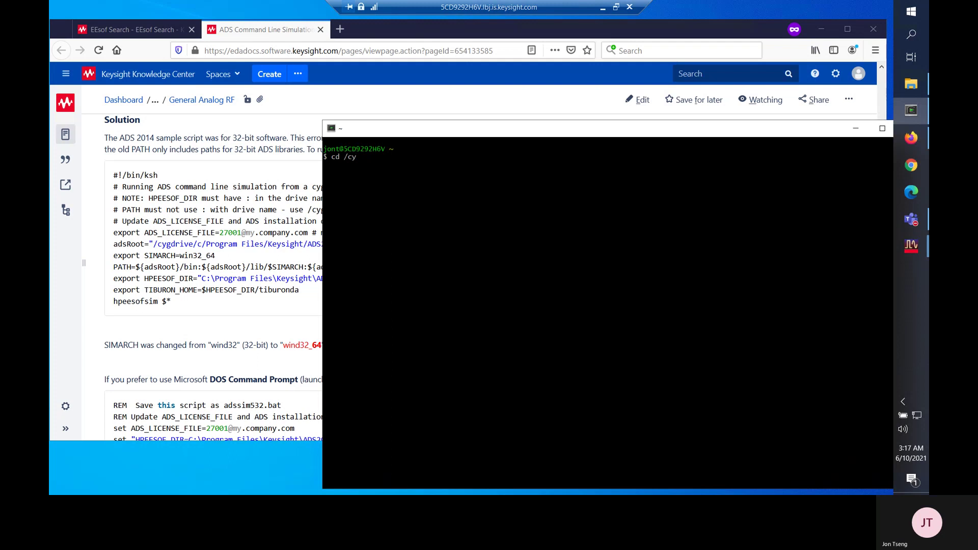
text(gdrive/c/users/jont/tmp/amplifier)
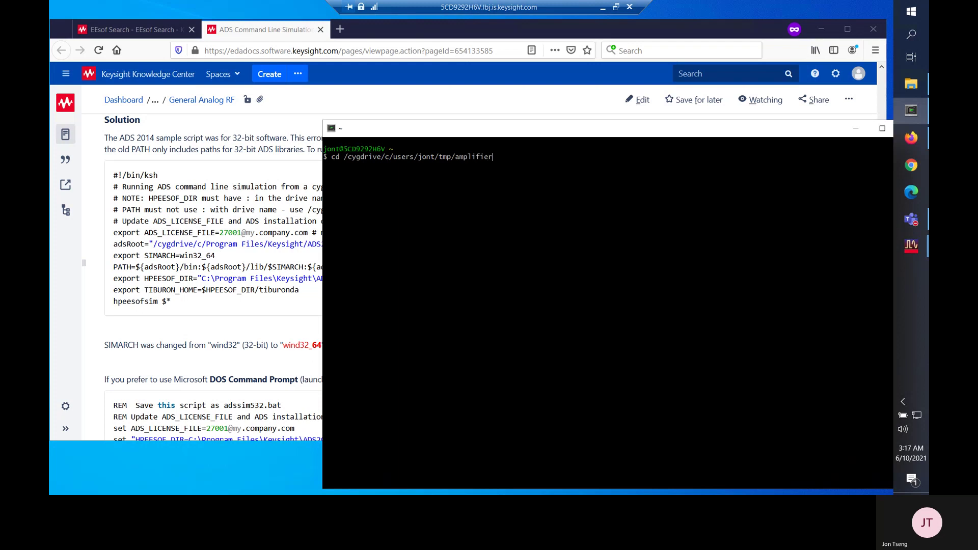
text(_wrk)
key(Return)
List the workspace files by time with ls -lat, page through netlist.log, then clear the screen
text(ls -latr)
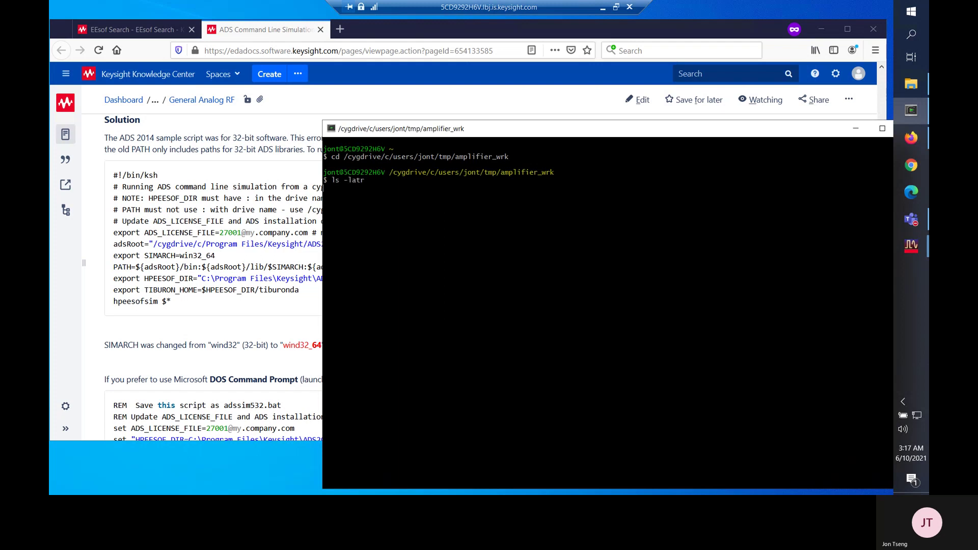
key(Return)
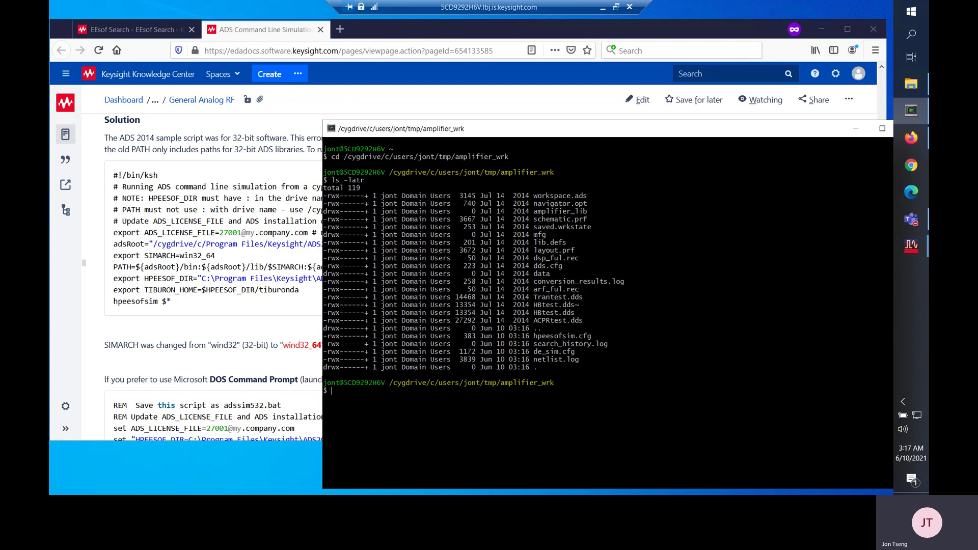
text(more ne)
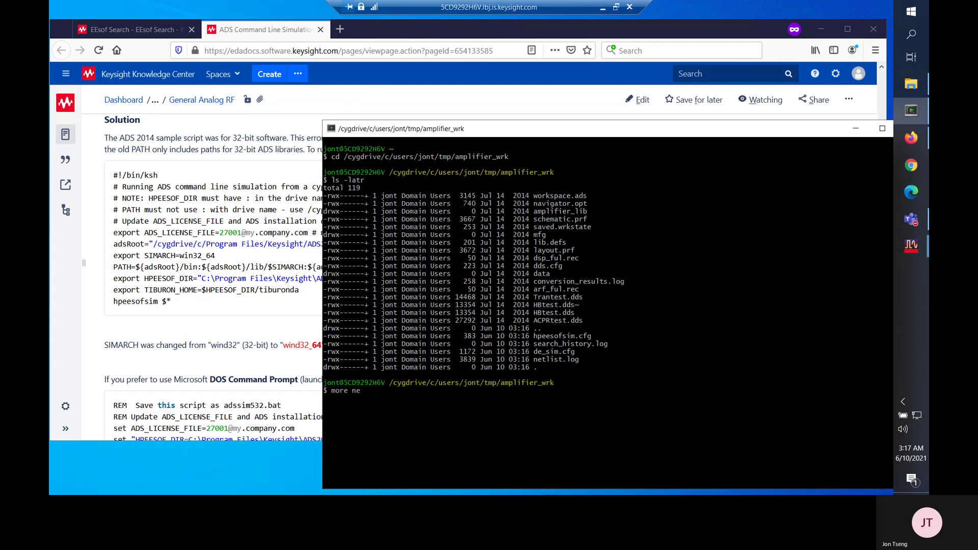
text(tlist.log)
key(Return)
key(space)
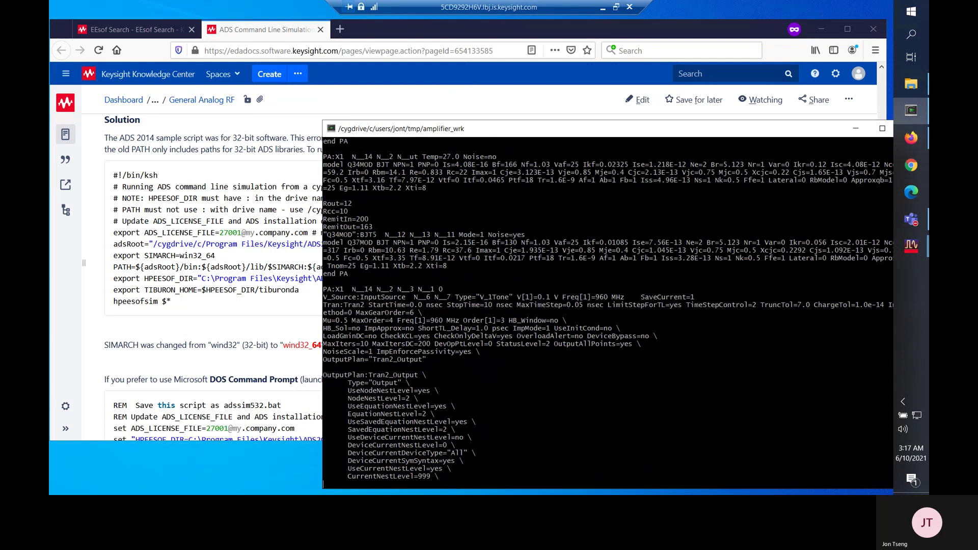
text(clear)
key(Return)
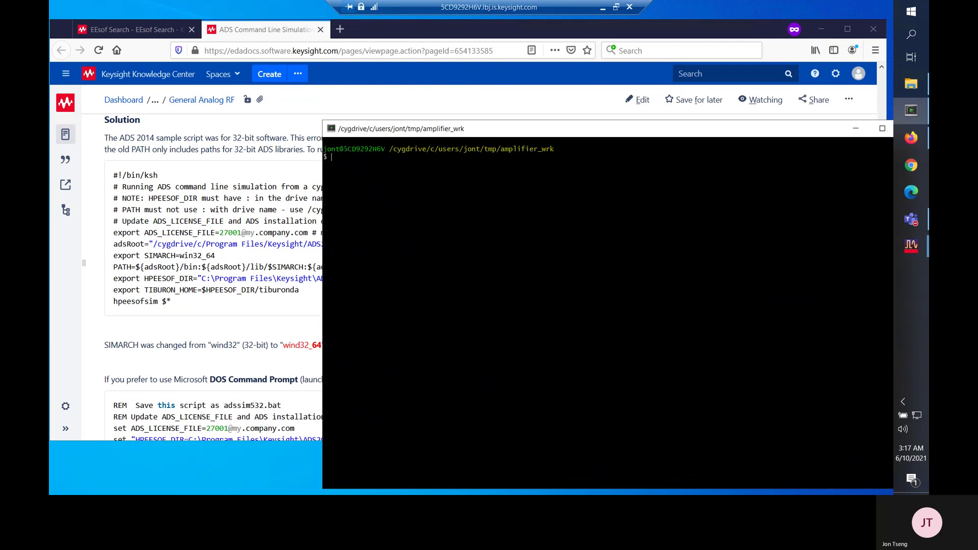
Copy the article's adsRoot line into Cygwin and run it to point at ADS2021_Update2
click(271, 316)
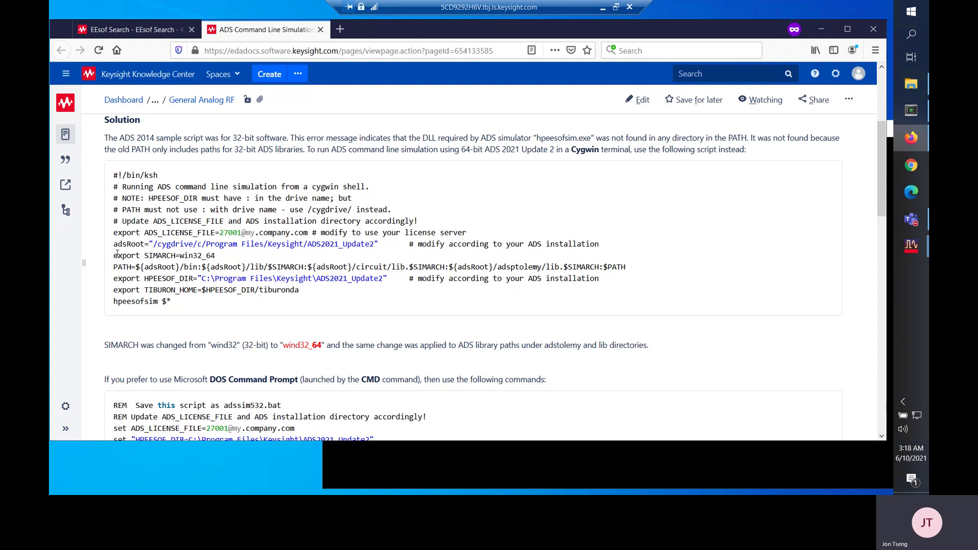
drag(113, 245, 378, 245)
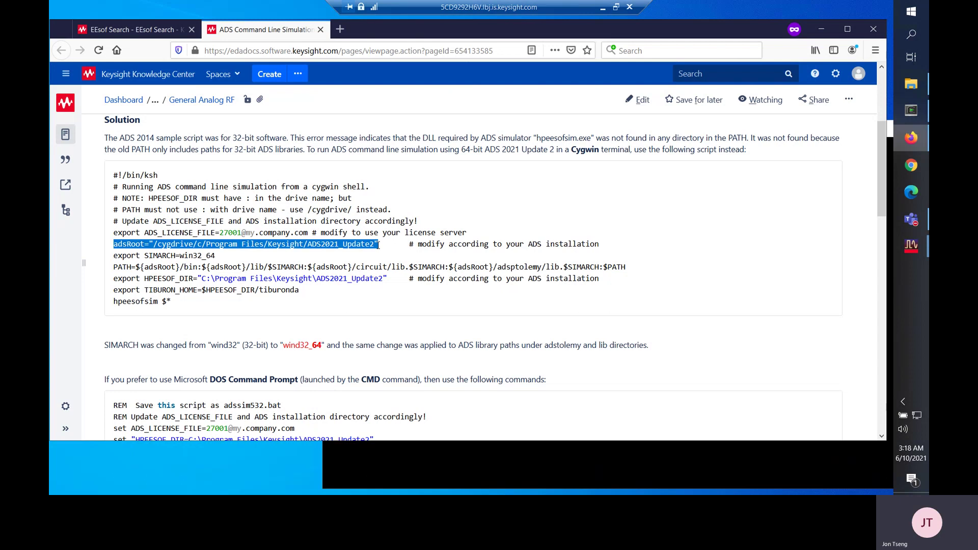
right_click(378, 245)
click(407, 255)
click(541, 467)
right_click(523, 313)
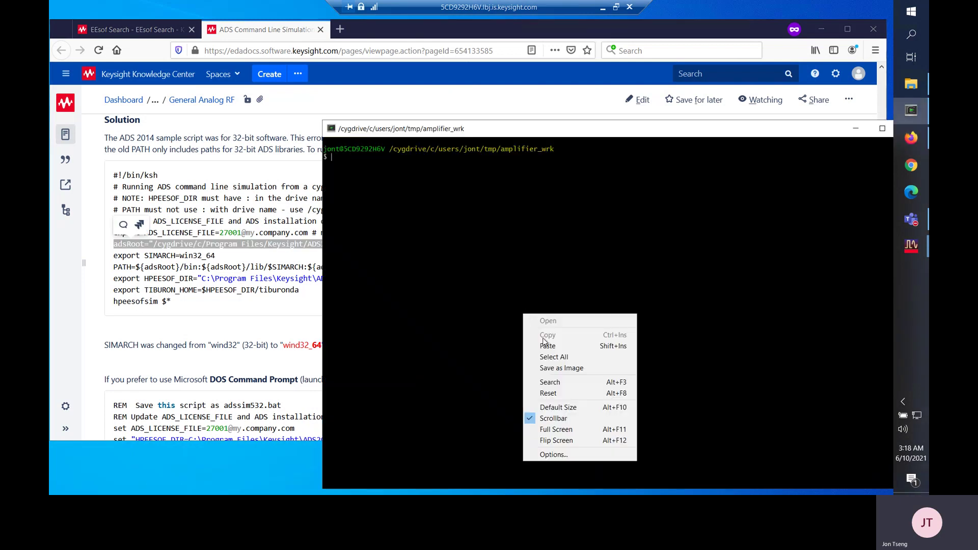
click(553, 348)
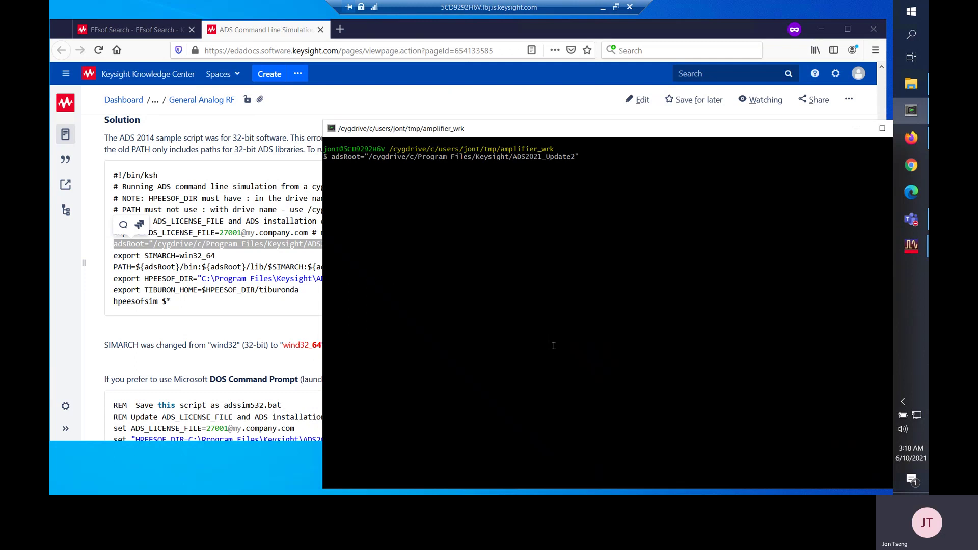
key(Return)
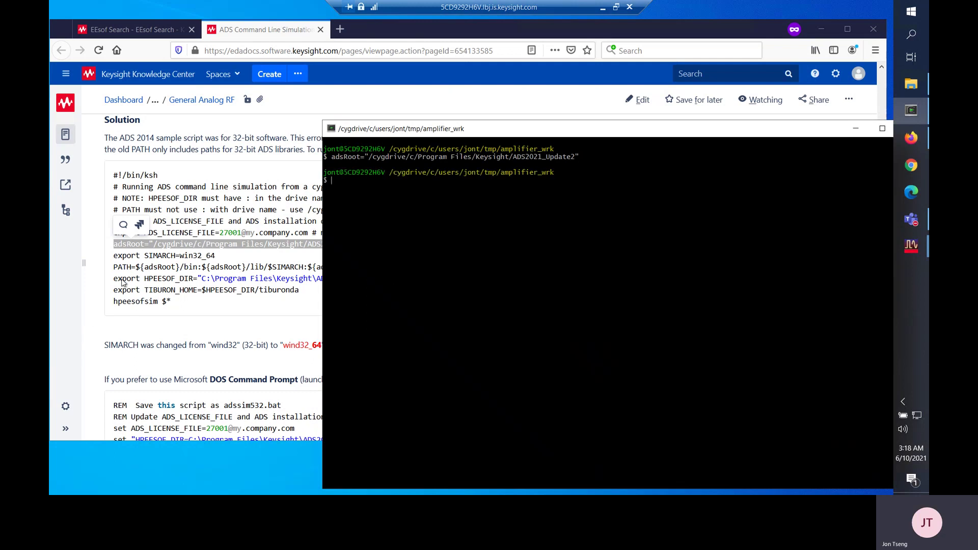
Copy export SIMARCH=win32_64 from the article and run it in Cygwin
click(120, 259)
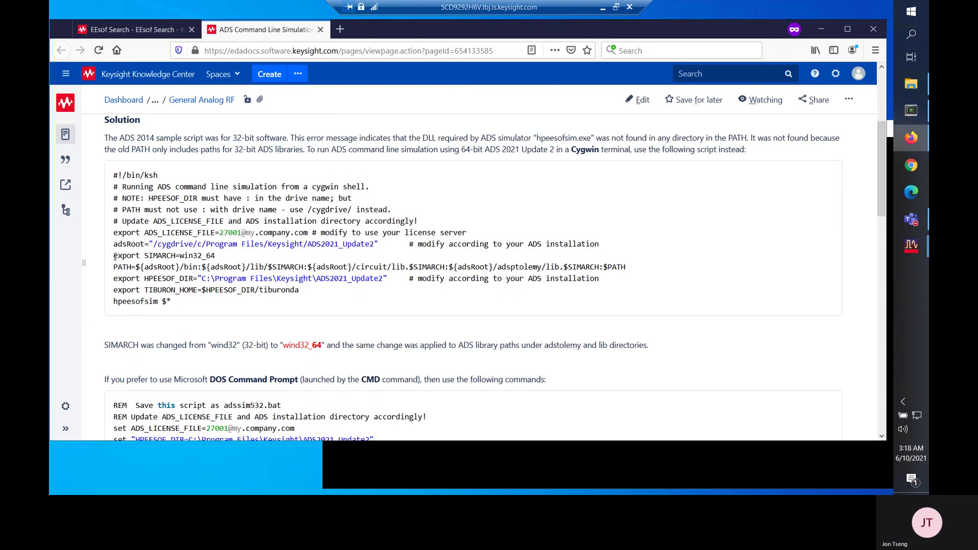
drag(113, 256, 218, 259)
right_click(216, 257)
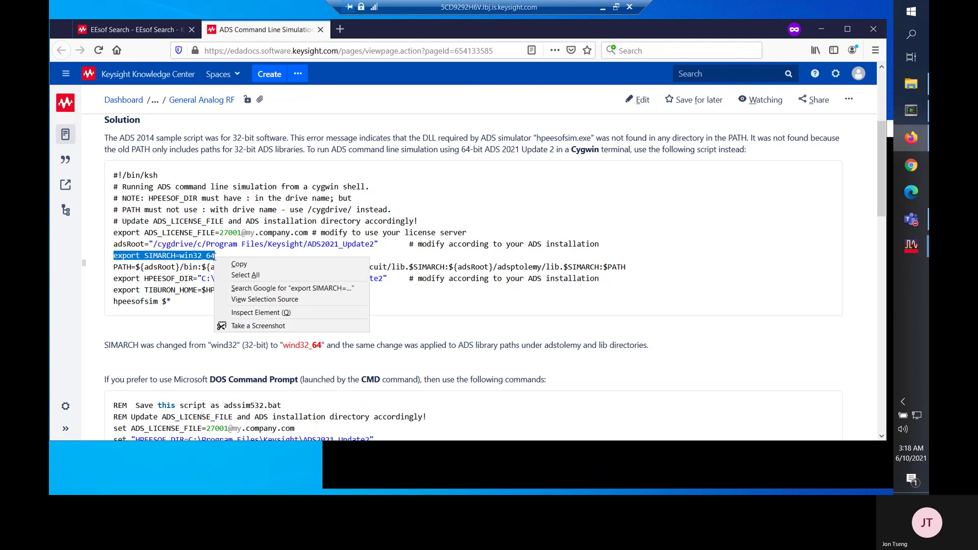
click(240, 268)
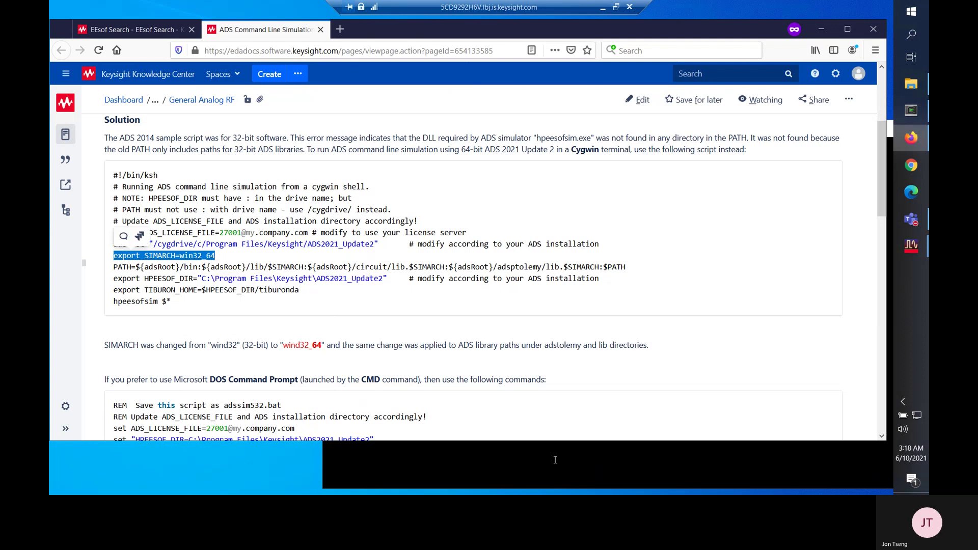
click(555, 459)
right_click(555, 434)
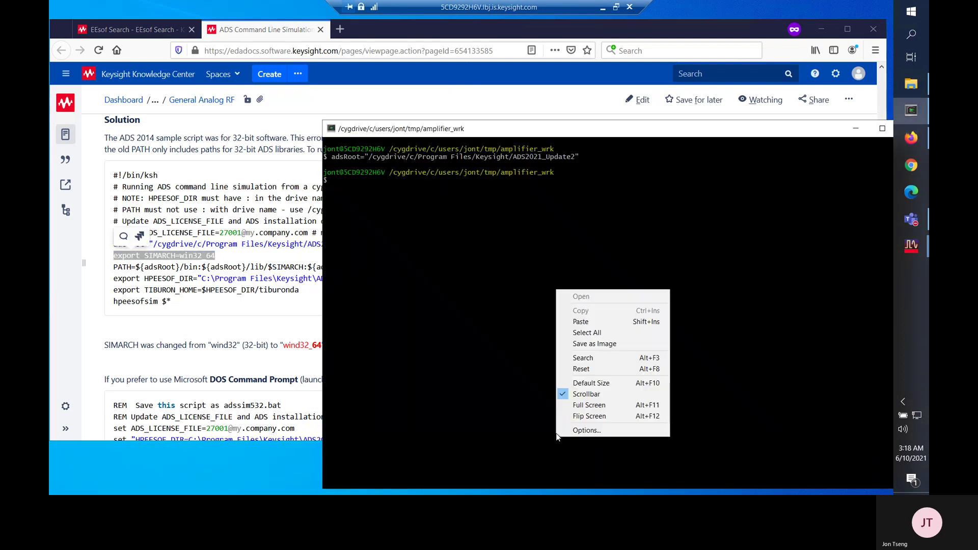
click(580, 322)
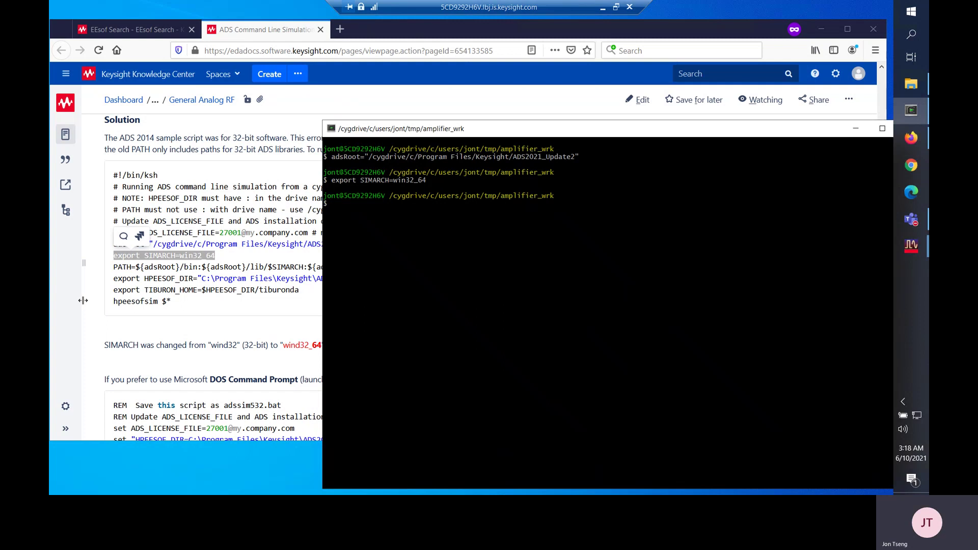
Select the article's PATH line ready for copying
key(alt+Tab)
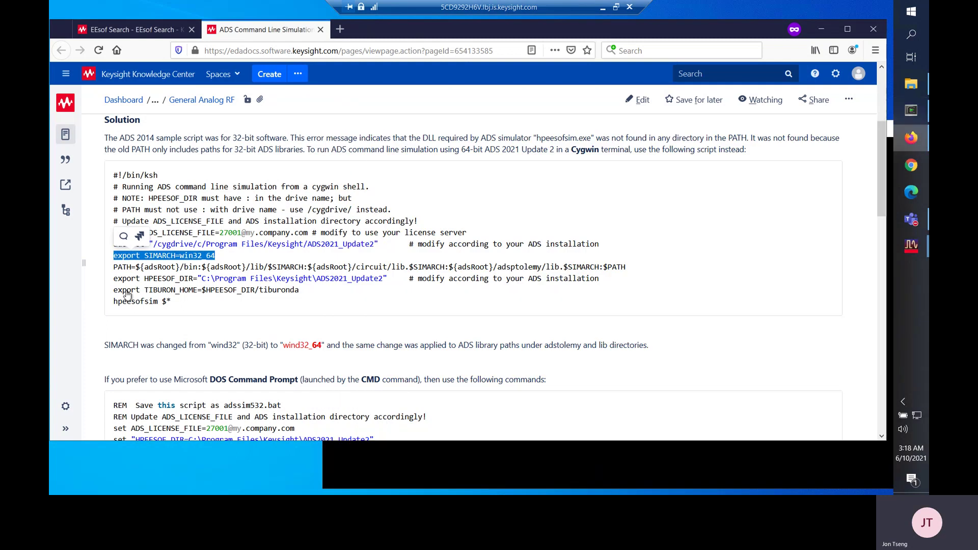
click(65, 428)
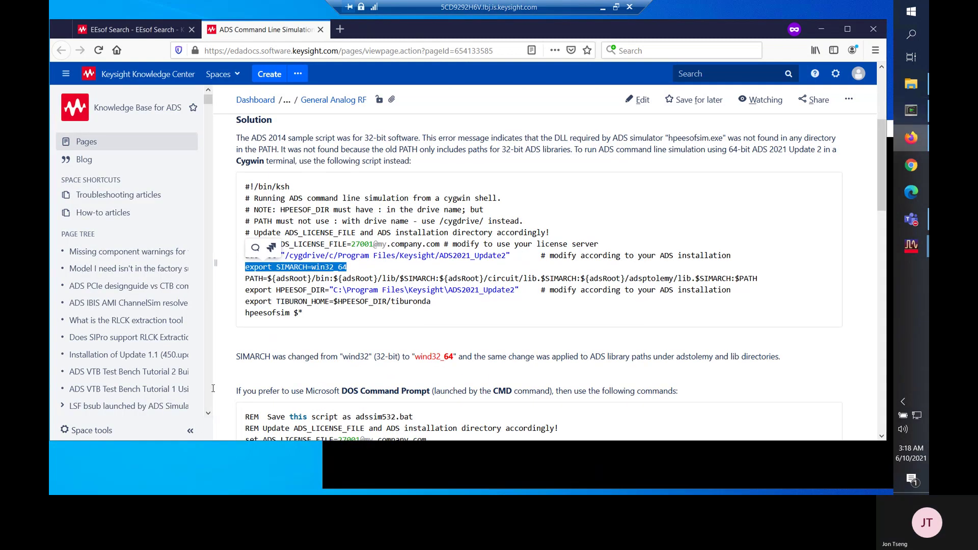
click(190, 431)
click(160, 268)
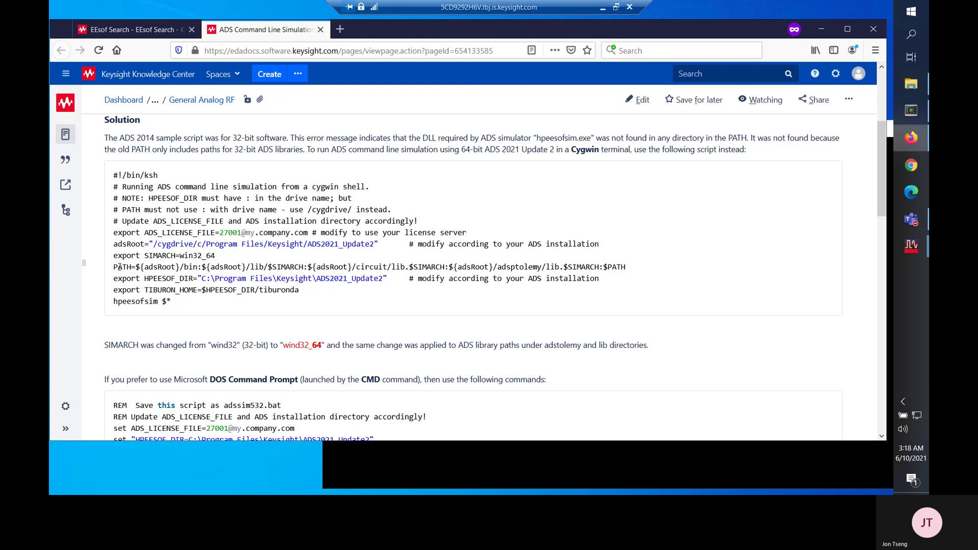
drag(117, 265, 619, 271)
right_click(619, 271)
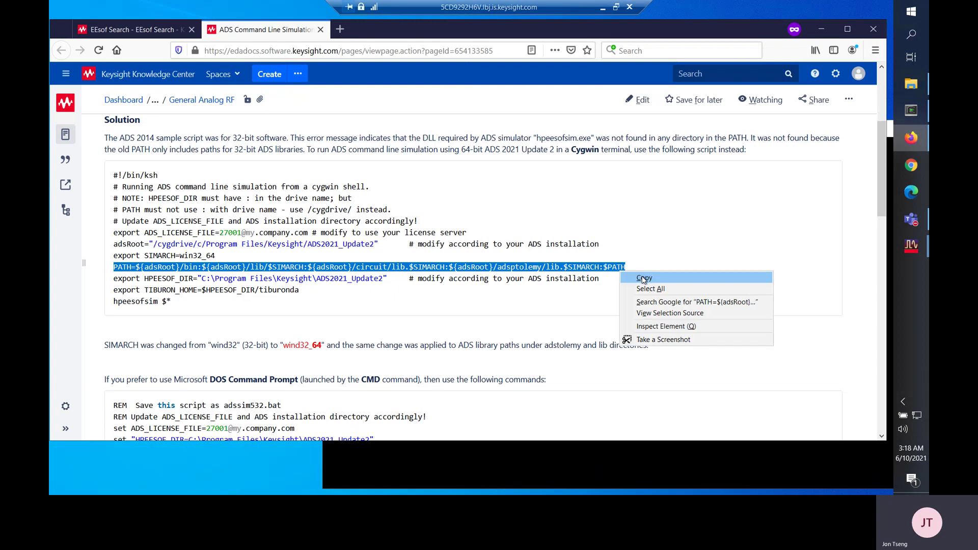
Paste the PATH line with the ADS 64-bit bin and library paths into Cygwin and run it
click(643, 280)
click(576, 458)
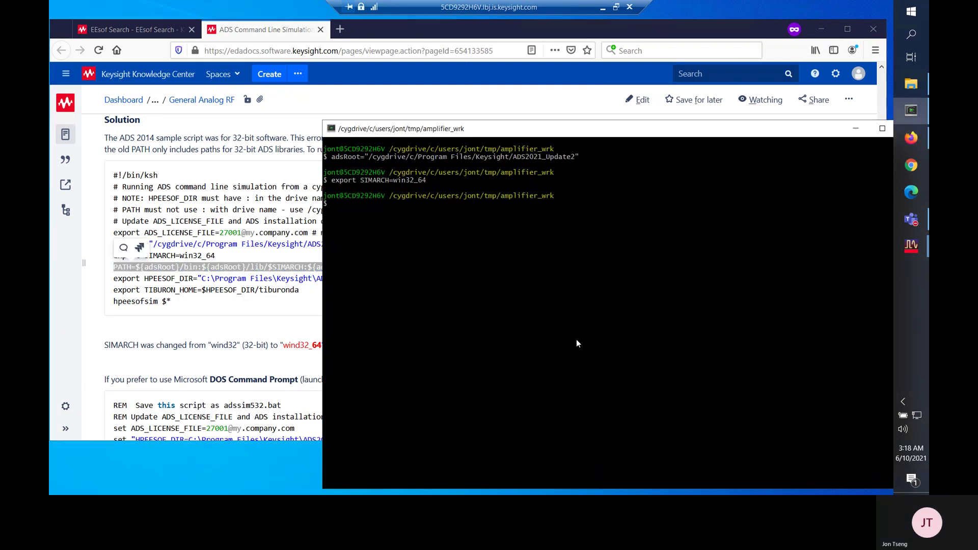
right_click(577, 340)
click(602, 373)
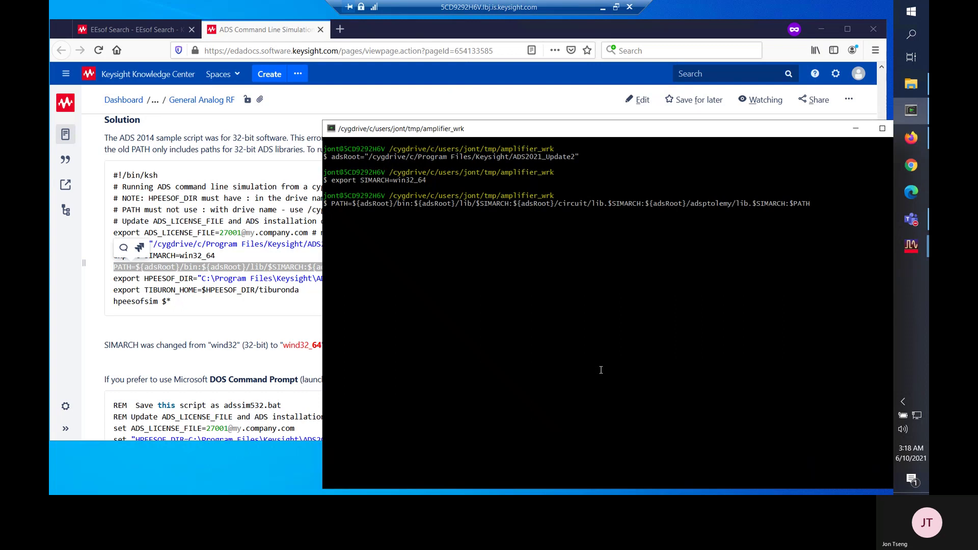
key(Return)
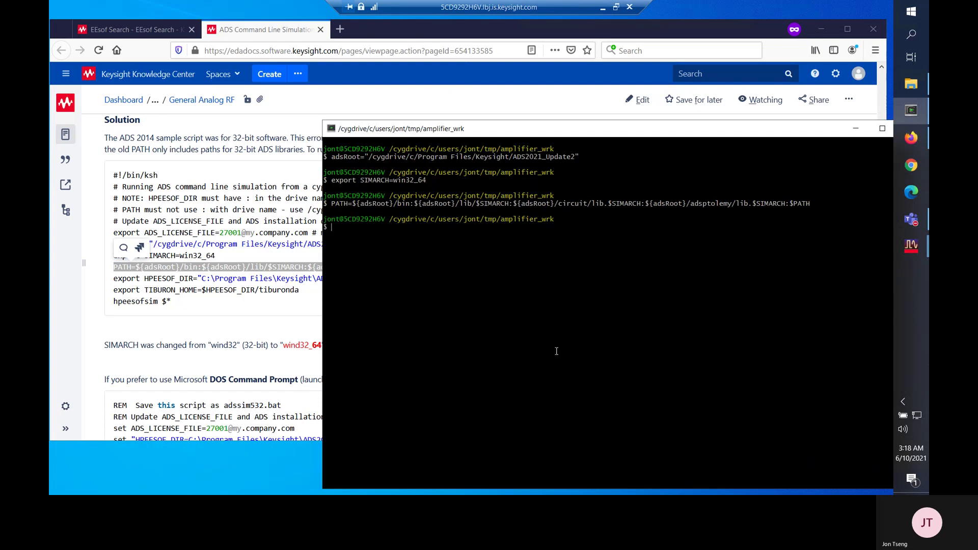
Copy the export HPEESOF_DIR line from the article and run it in Cygwin
click(108, 357)
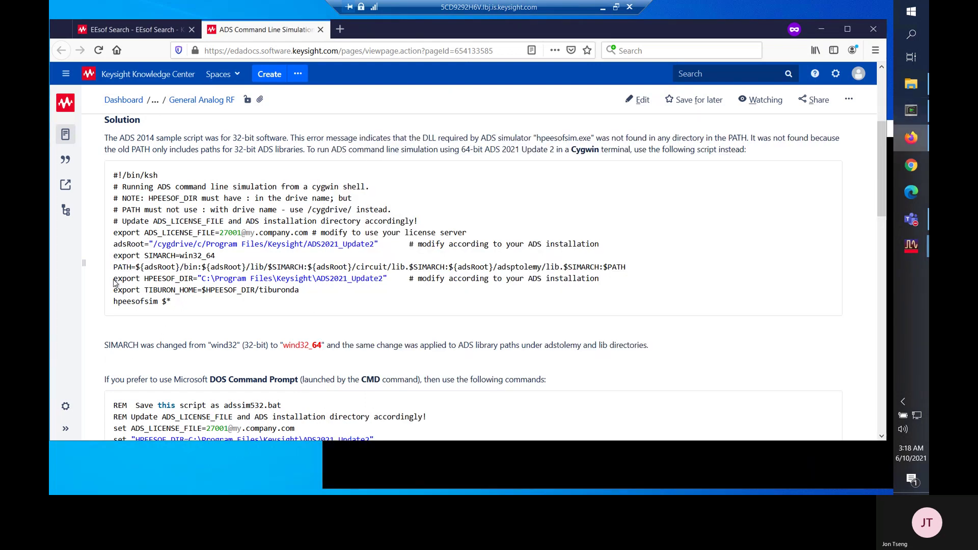
drag(114, 279, 387, 279)
right_click(377, 279)
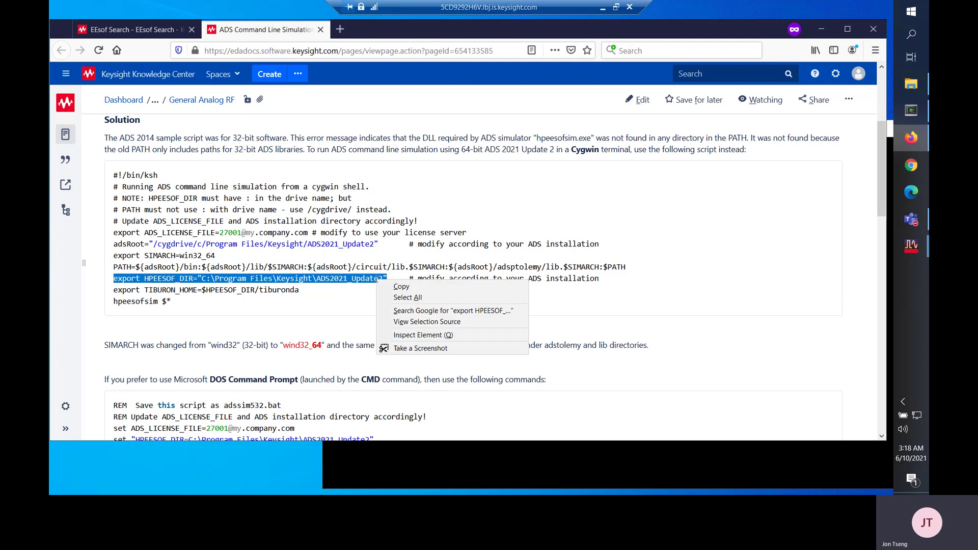
click(400, 288)
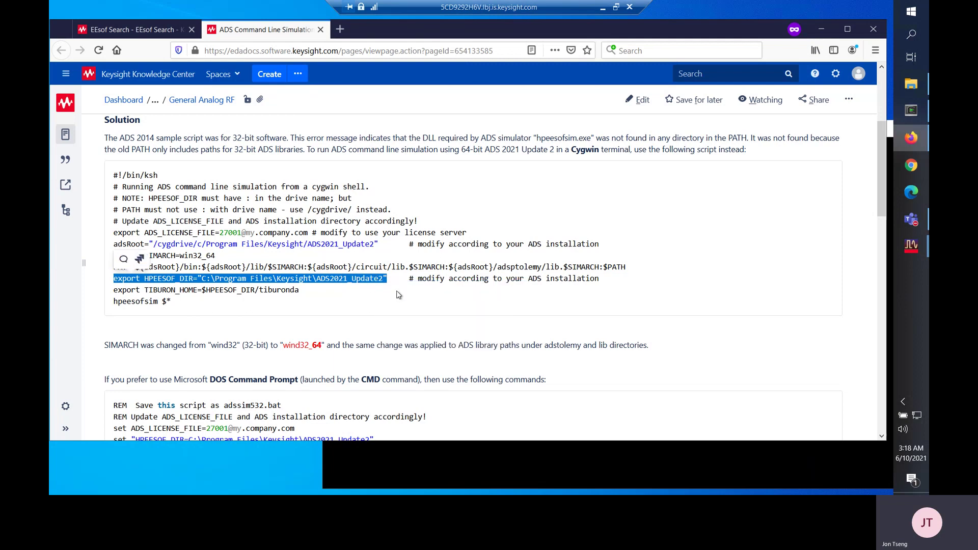
click(437, 453)
right_click(450, 396)
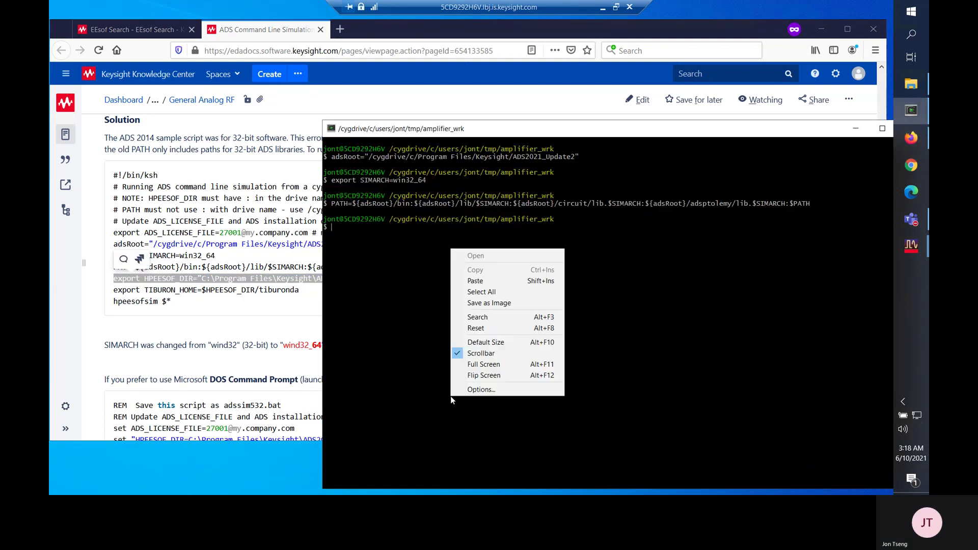
click(484, 281)
key(Return)
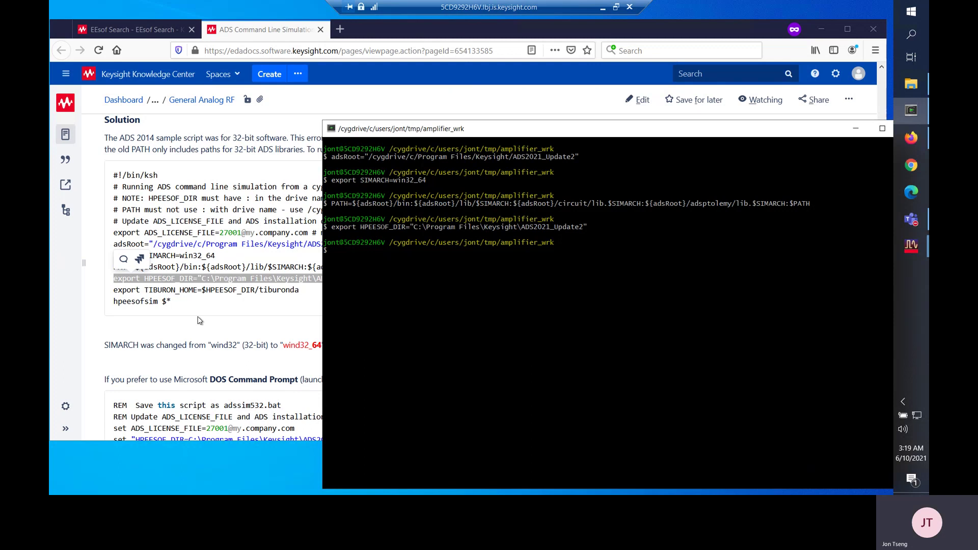
Copy the export TIBURON_HOME line from the article and run it in Cygwin
click(188, 336)
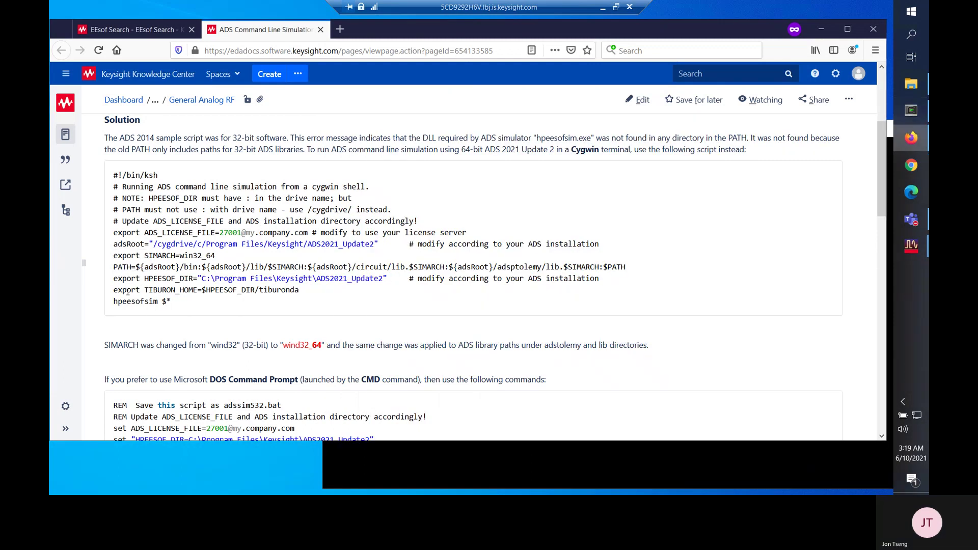
drag(114, 289, 303, 291)
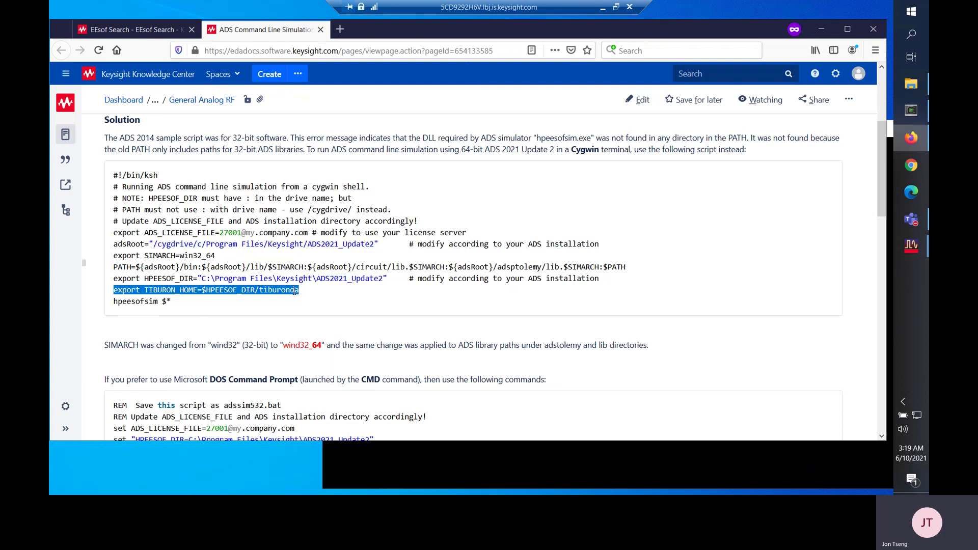
right_click(294, 292)
click(319, 298)
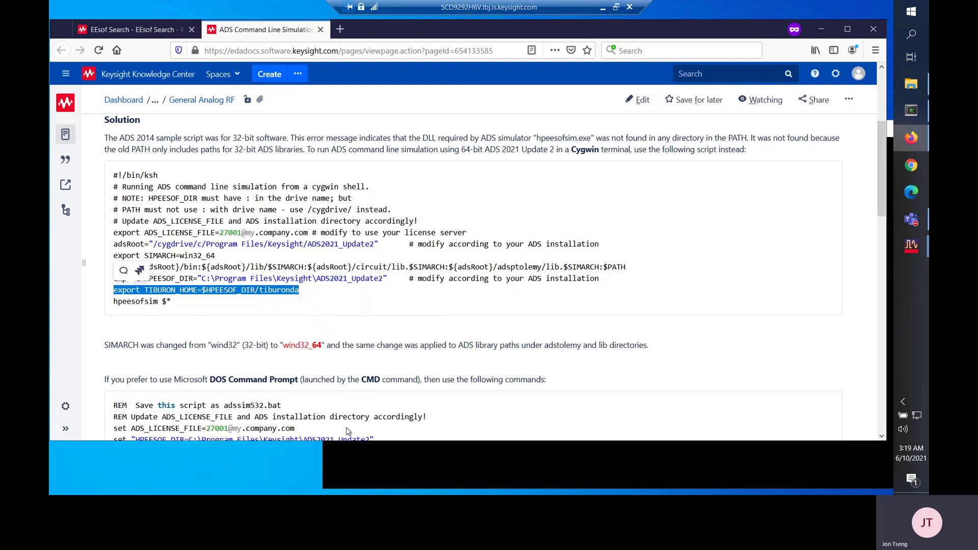
click(367, 459)
right_click(381, 432)
click(402, 318)
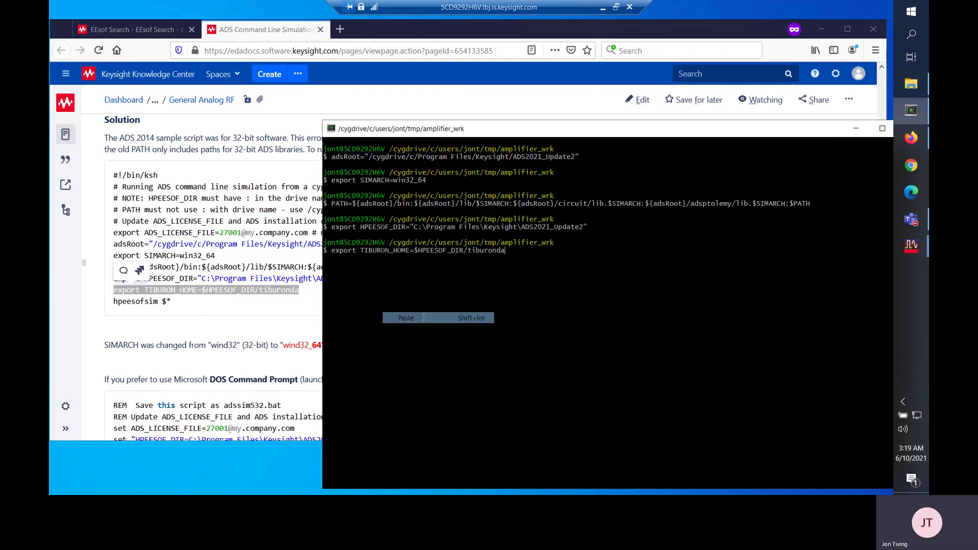
key(Return)
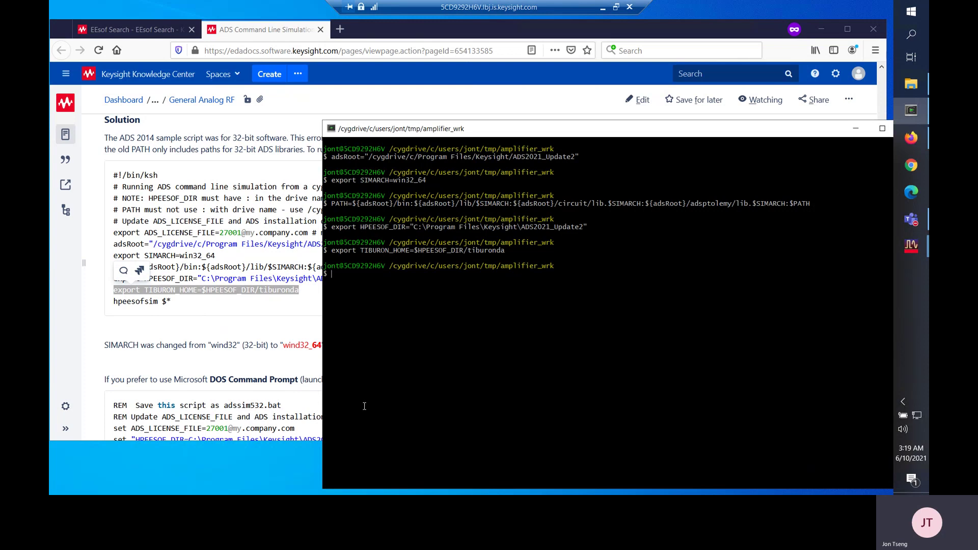
Simulate netlist.log with hpeesofsim, then list the folder by date with ls -latr
text(hpeesf)
key(BackSpace)
text(ofsim netlist.log)
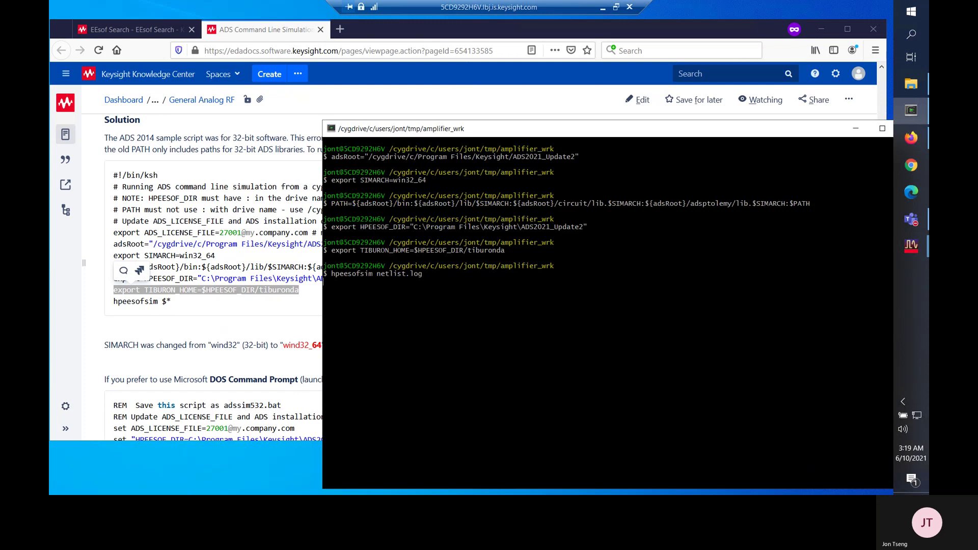
key(Return)
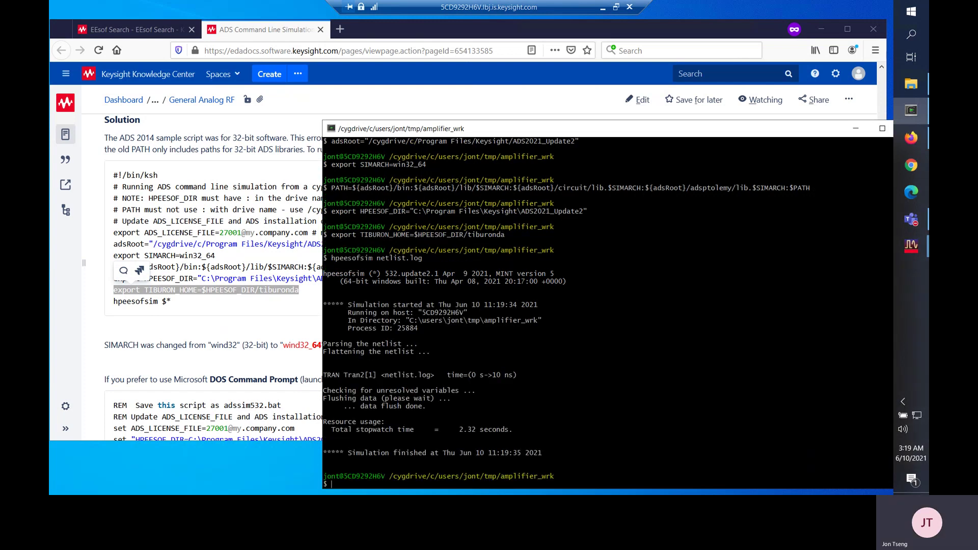
text(ls -latr)
key(Return)
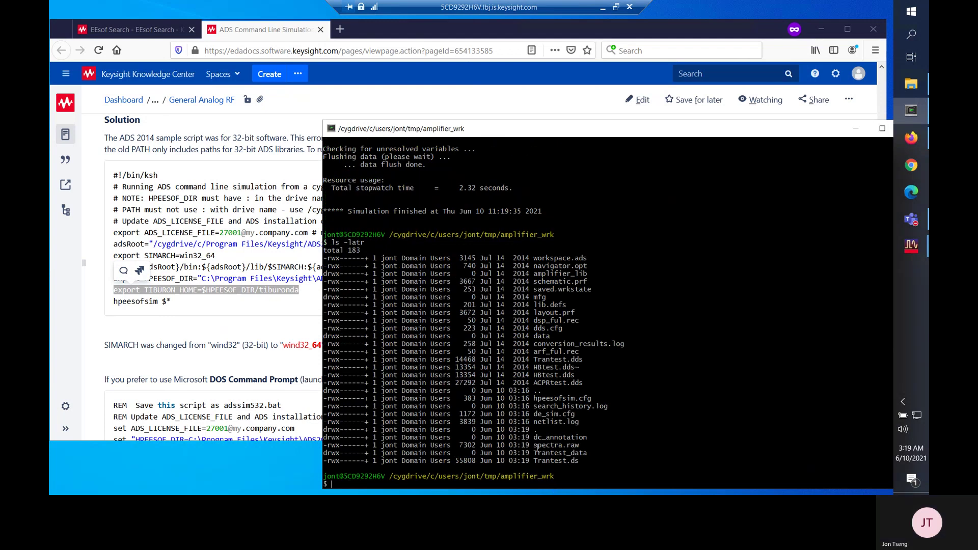
Remove the spectra.raw and Trantest.ds outputs with rm -f *.raw *.ds
drag(534, 446, 577, 461)
click(589, 425)
text(ln)
key(BackSpace)
text(rm -f *.raw *.ds)
key(Return)
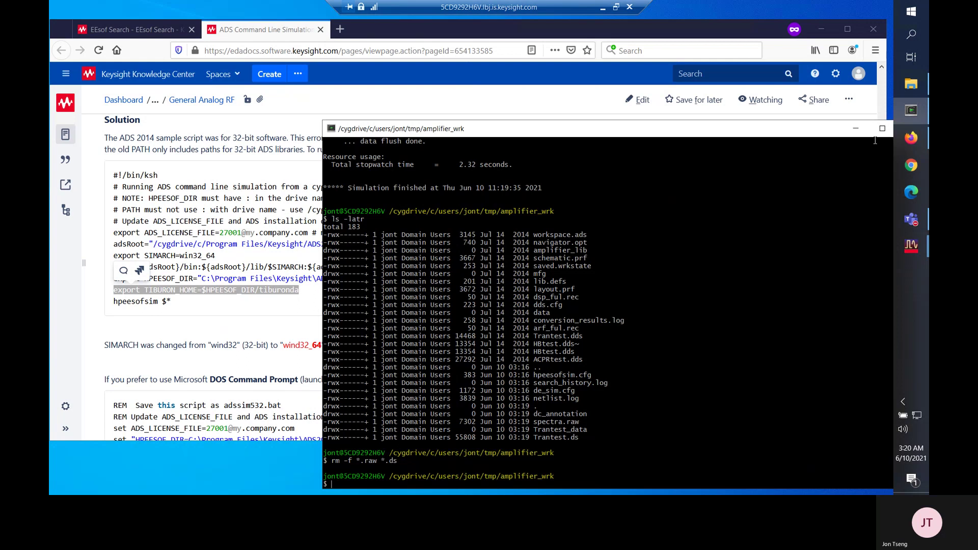
Minimize Cygwin and launch a Windows Command Prompt (cmd), enlarging its window
click(857, 131)
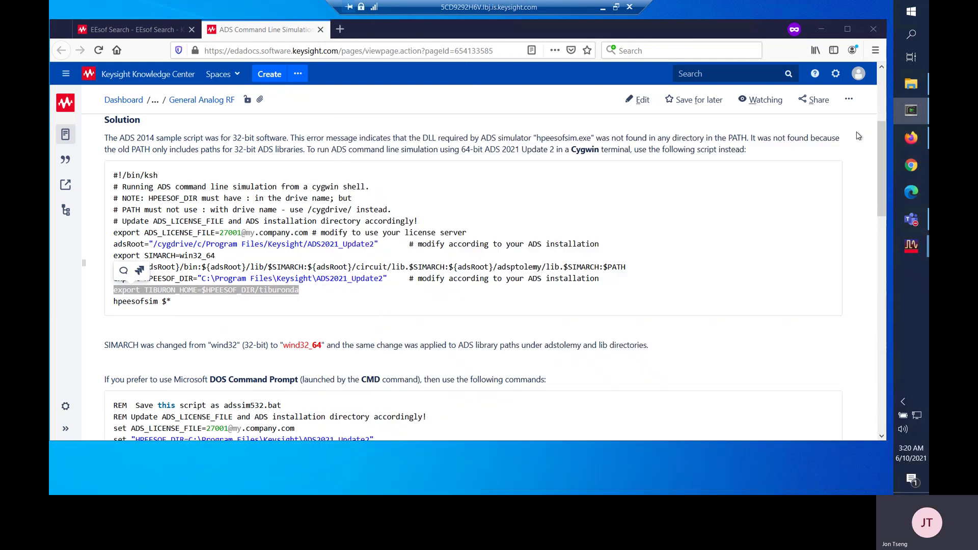
click(421, 320)
scroll(432, 326, down, 1)
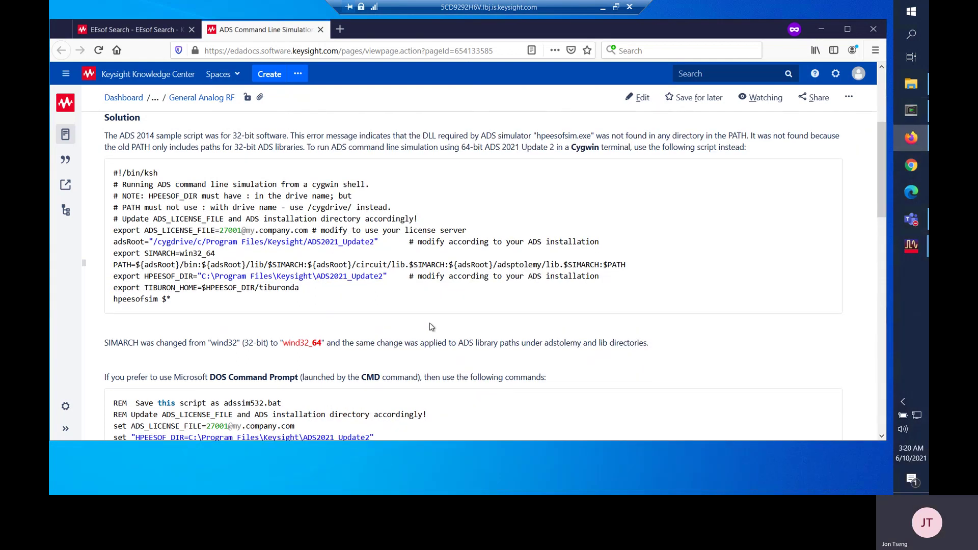
scroll(432, 326, down, 3)
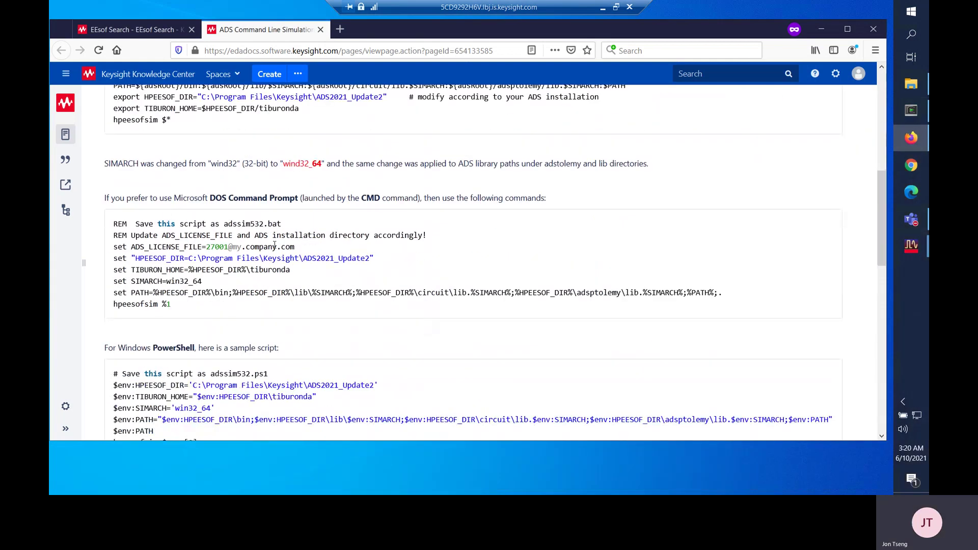
click(911, 12)
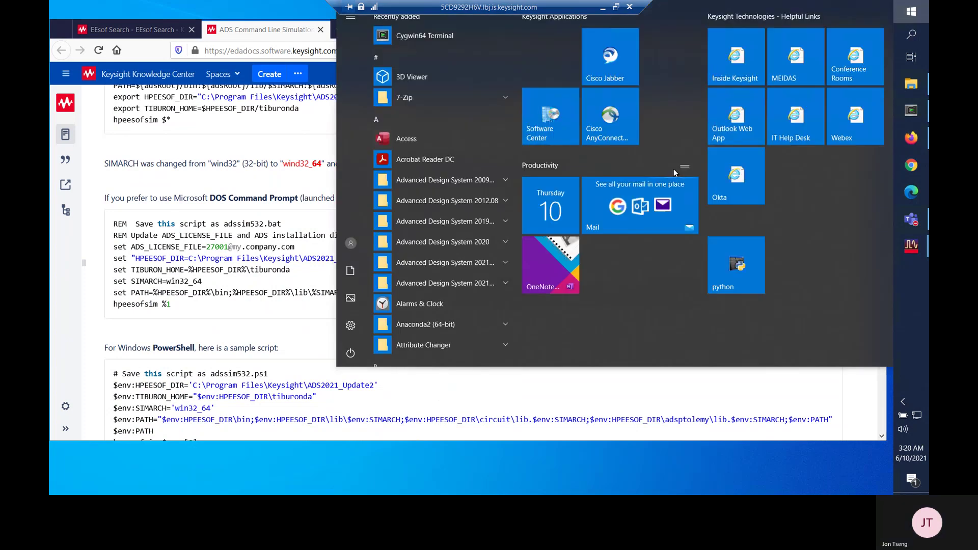
text(cmd)
key(Return)
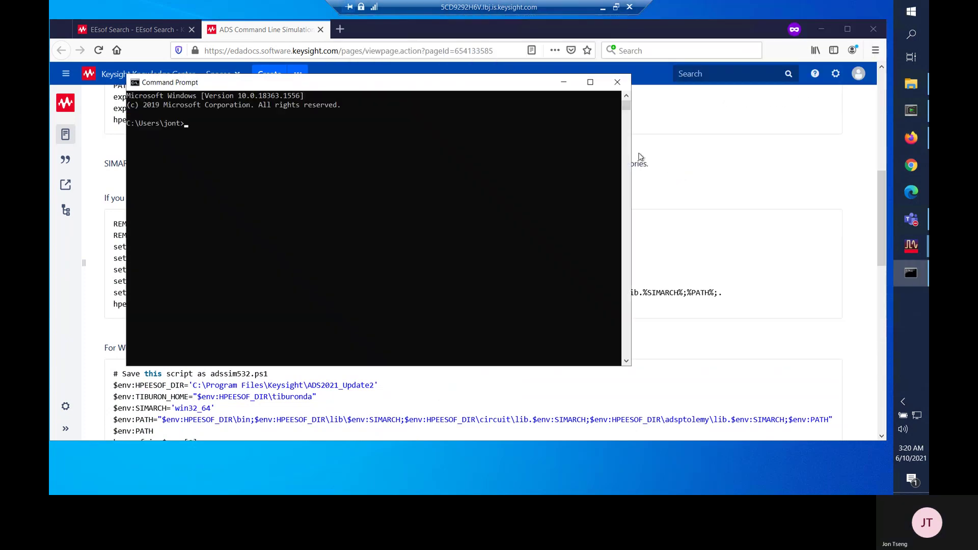
drag(630, 364, 786, 473)
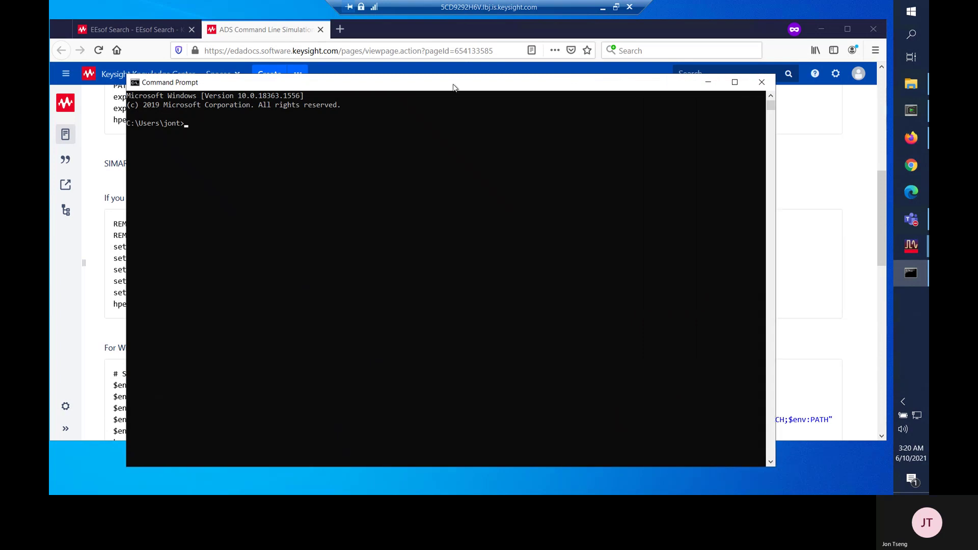
Change into tmp\amplifier_wrk and list its files with dir
drag(455, 88, 559, 98)
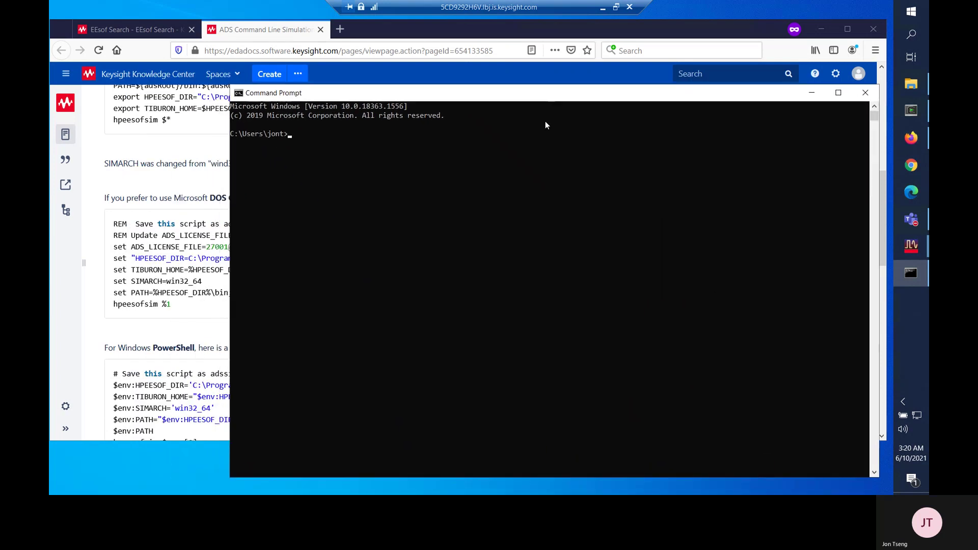
text(cd tmp\amplifier_wrk)
key(Return)
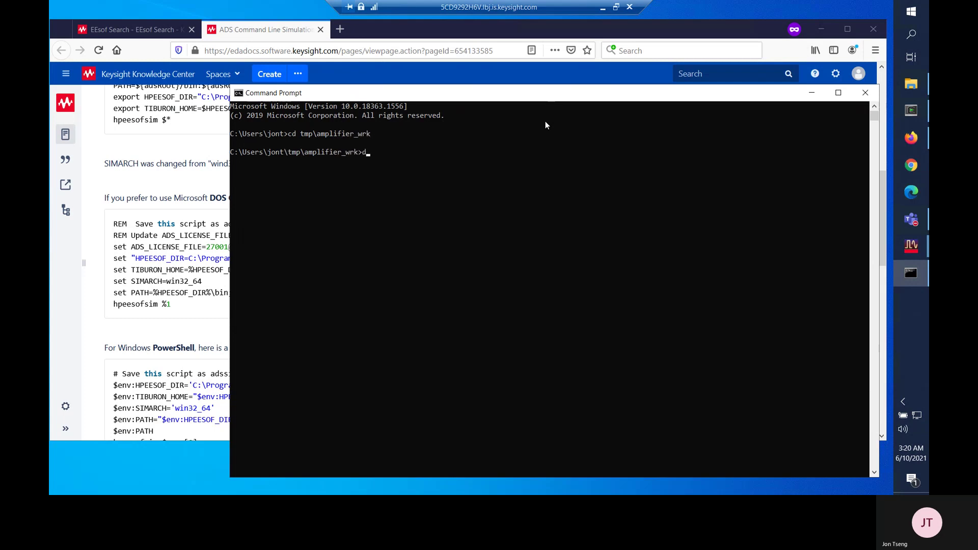
text(ir)
key(Return)
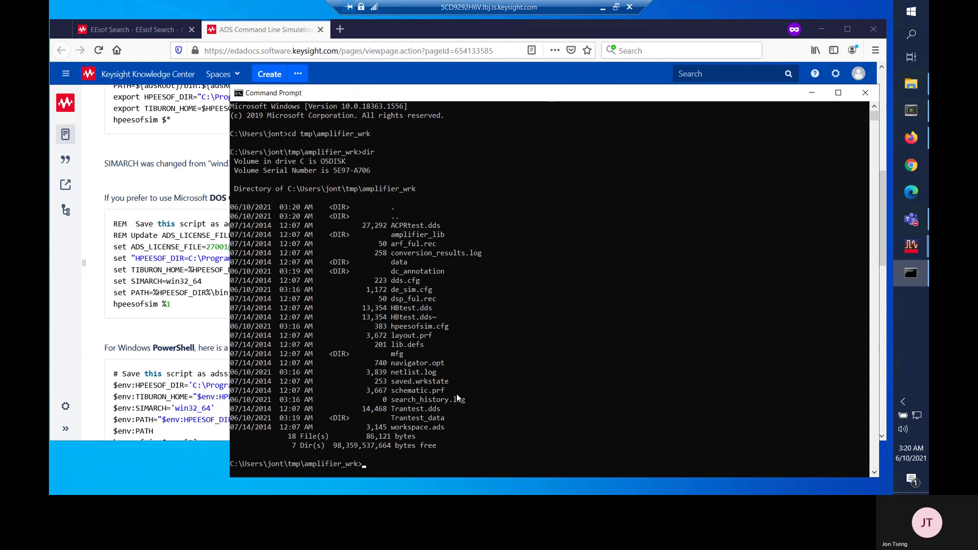
Set HPEESOF_DIR to the ADS2021_Update2 install by pasting the article's set line
double_click(396, 372)
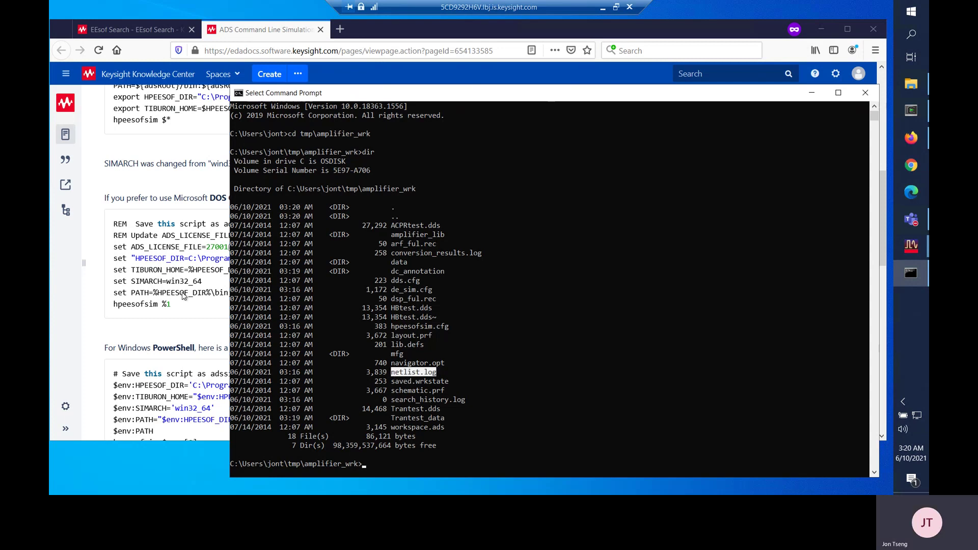
click(160, 319)
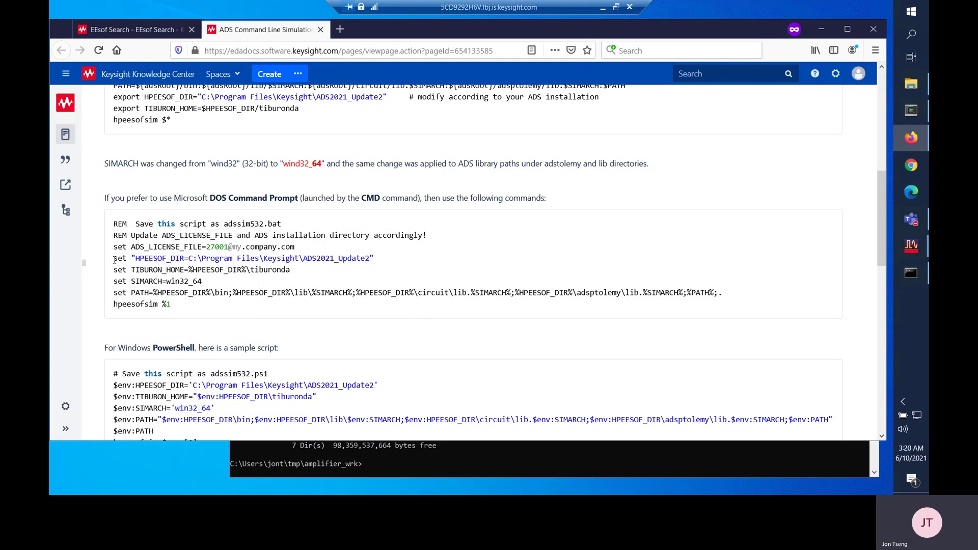
drag(114, 263, 375, 261)
right_click(375, 262)
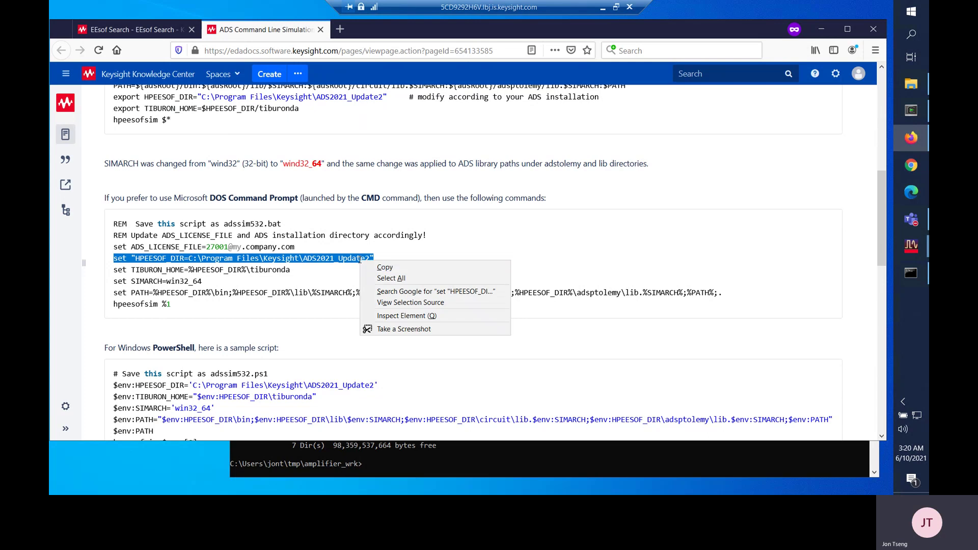
click(383, 268)
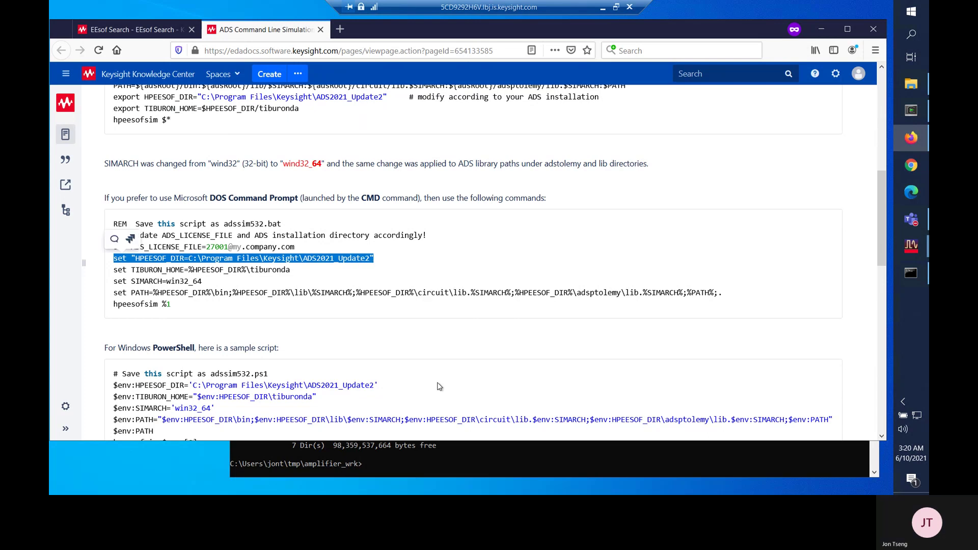
right_click(422, 454)
key(BackSpace)
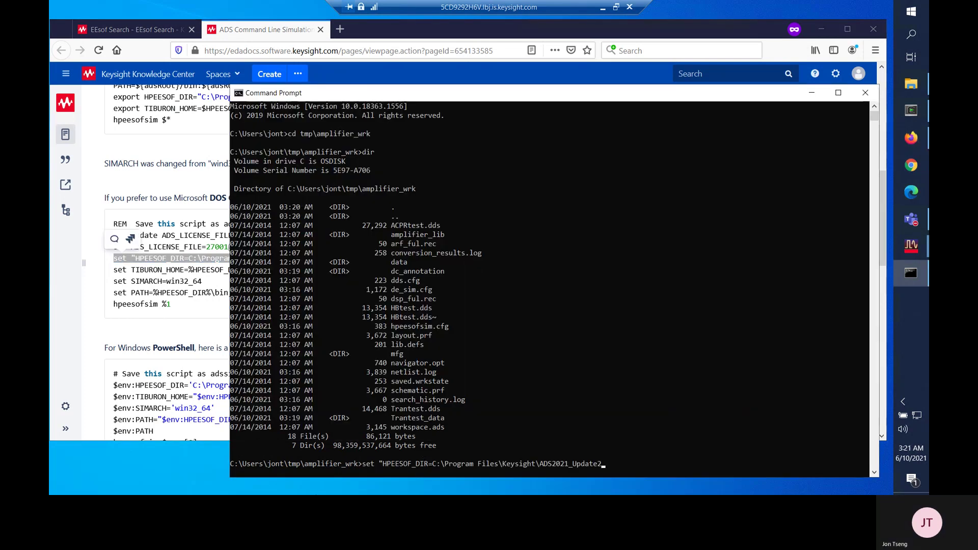
text(")
key(Return)
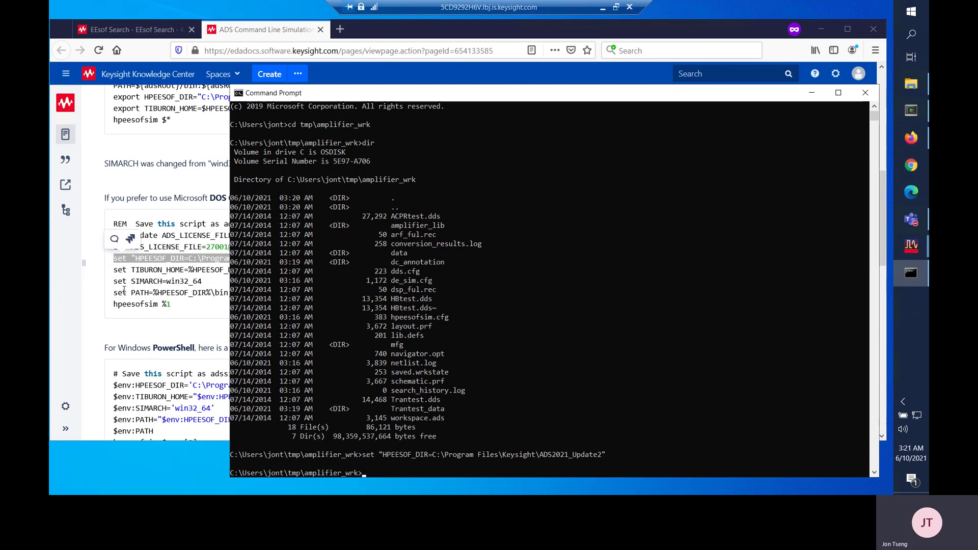
Set TIBURON_HOME from the article's DOS script line
click(116, 268)
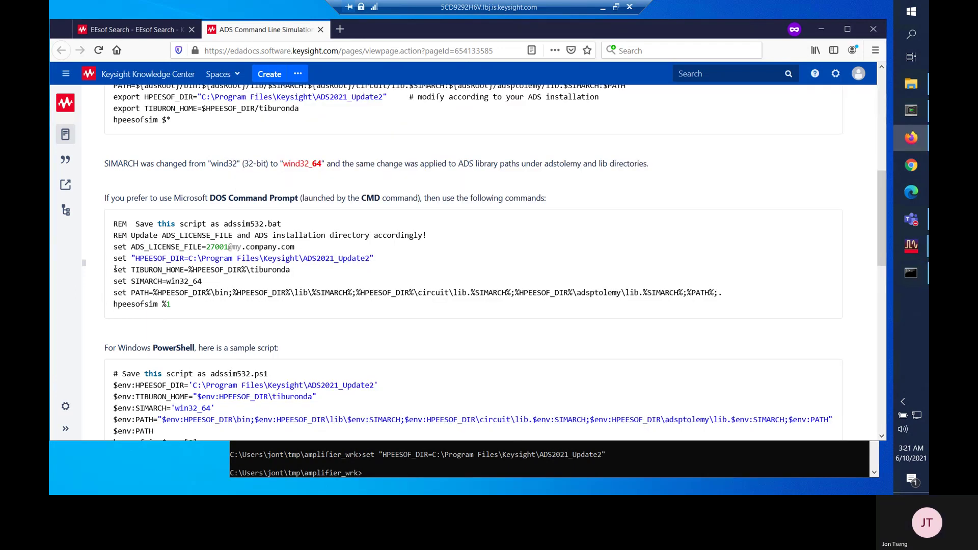
drag(113, 269, 291, 274)
right_click(288, 274)
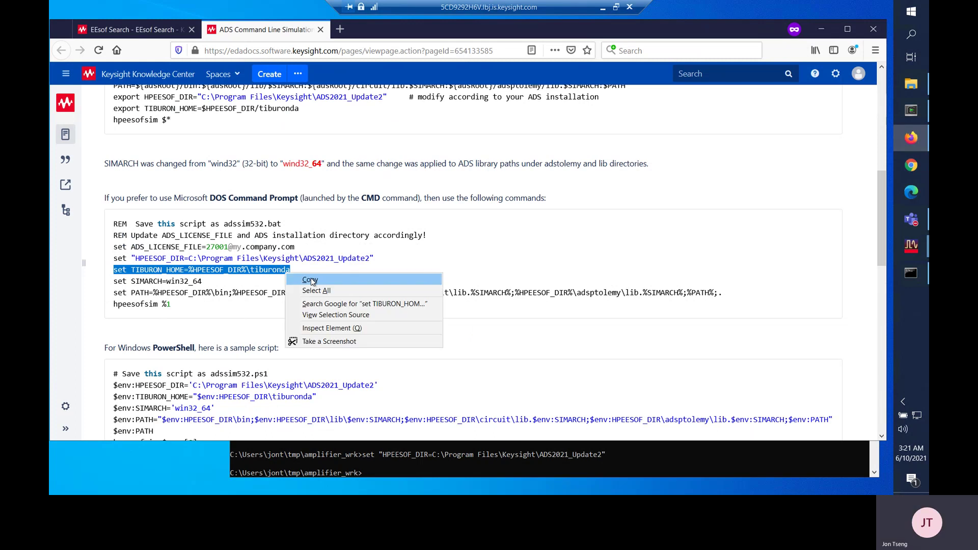
click(300, 279)
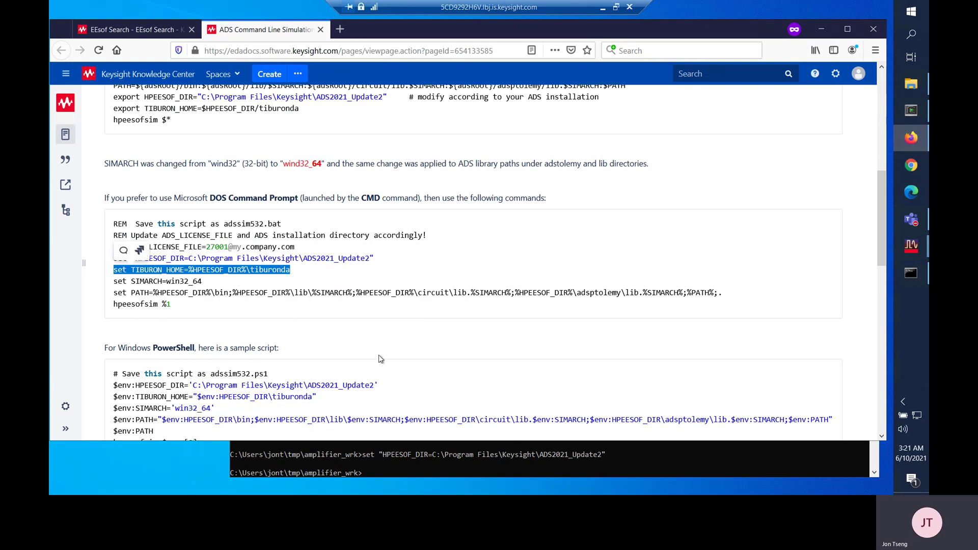
click(583, 466)
key(ctrl+v)
key(Return)
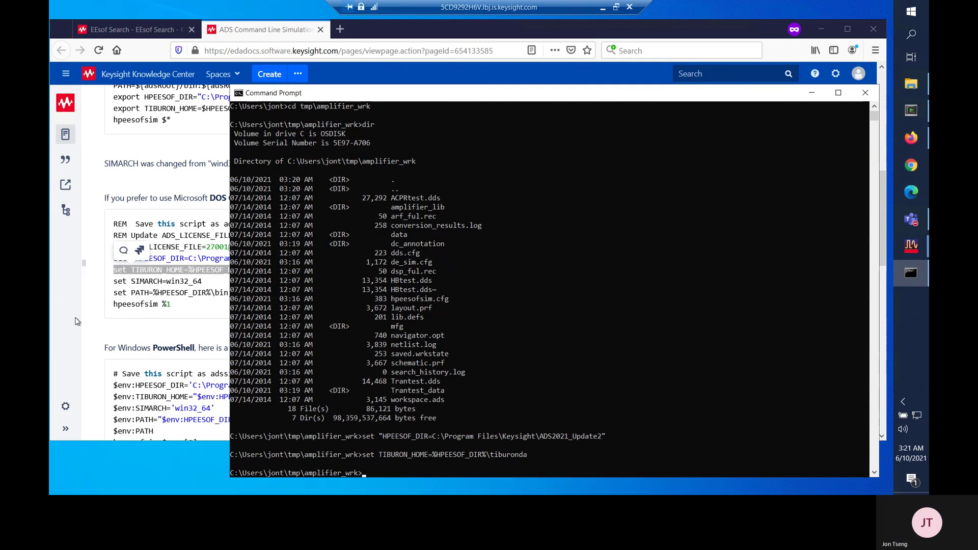
Set SIMARCH=win32_64 from the article's DOS script
click(116, 286)
drag(116, 283, 206, 286)
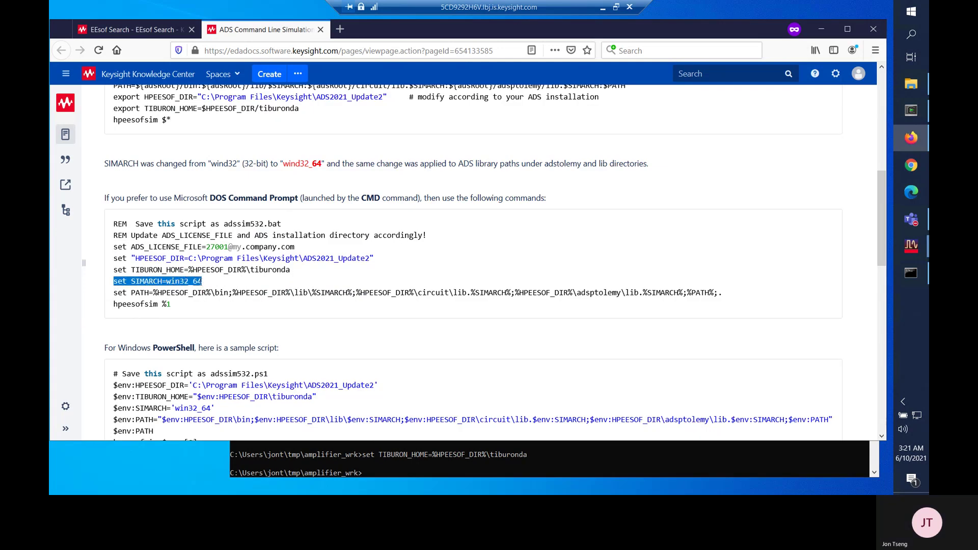
right_click(205, 285)
click(220, 289)
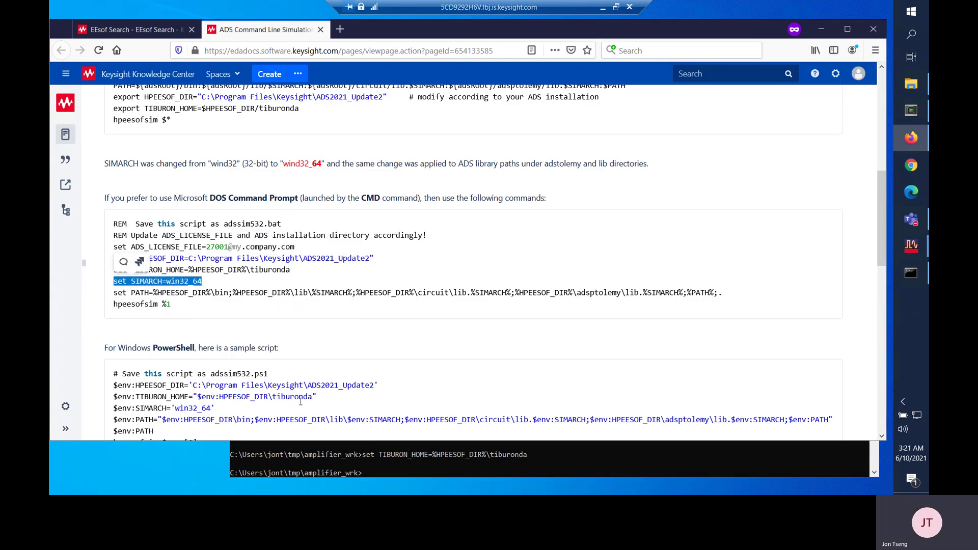
click(343, 455)
key(ctrl+v)
key(Return)
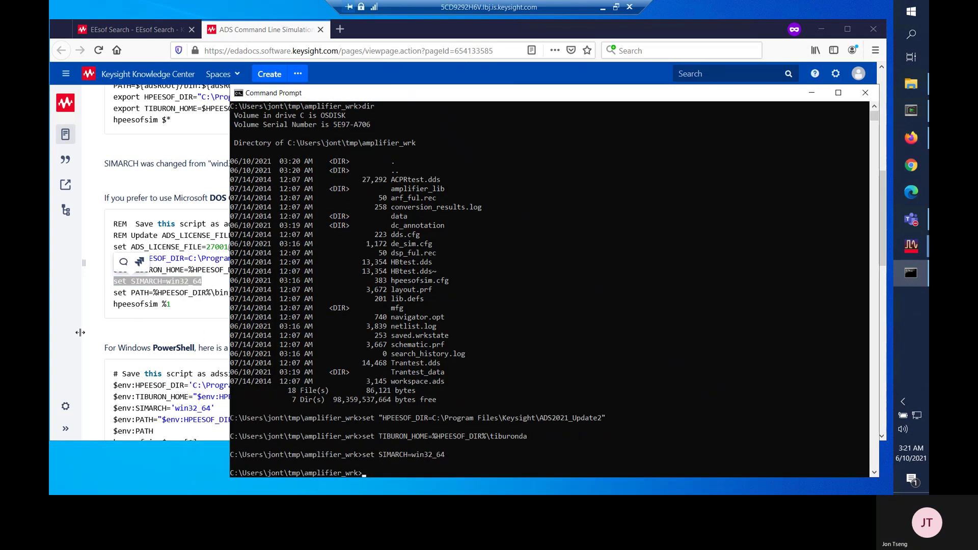
Add the ADS library directories to PATH using the article's set PATH line
click(65, 428)
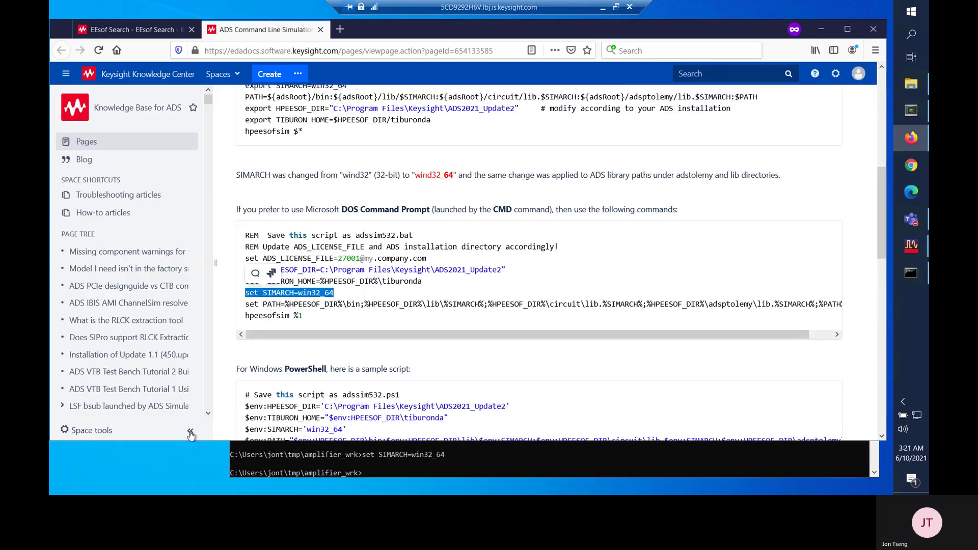
drag(202, 366, 118, 294)
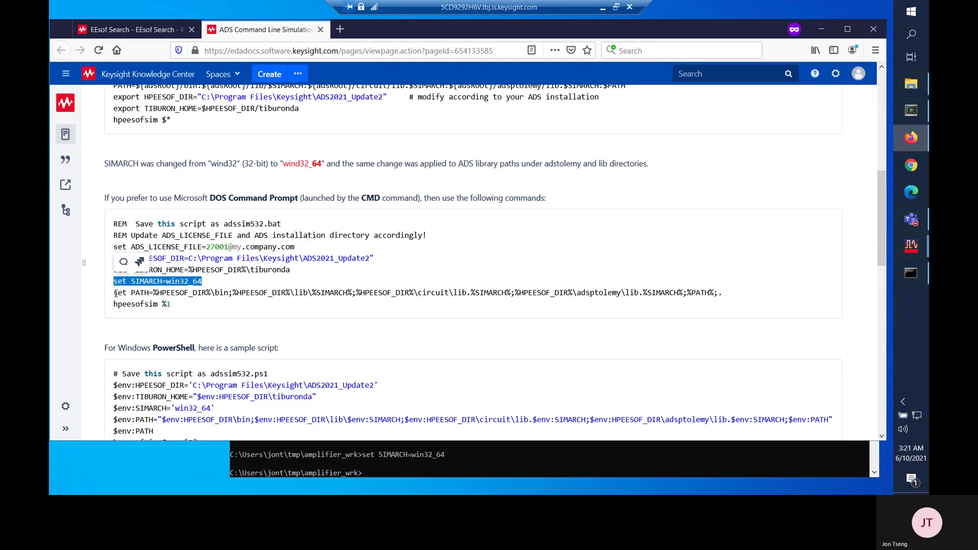
click(115, 294)
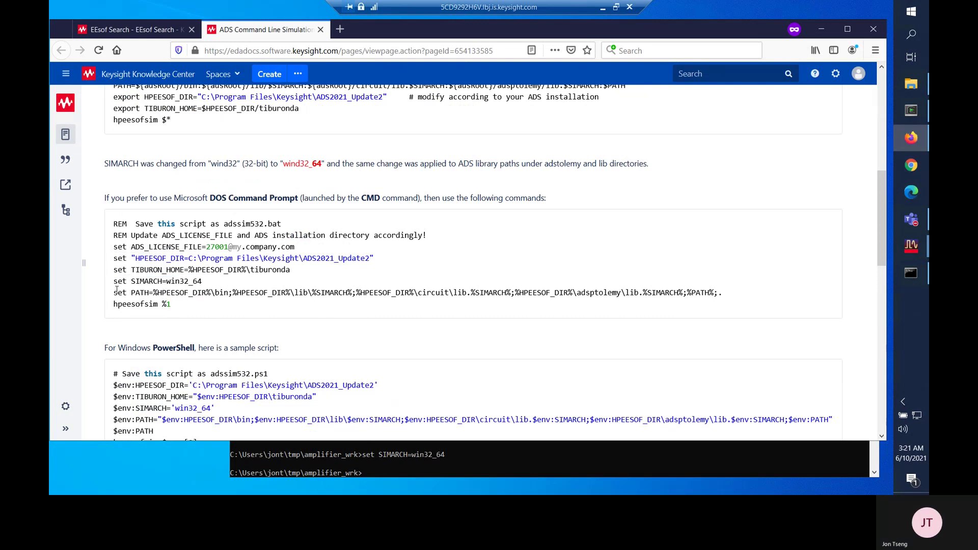
drag(115, 291, 717, 294)
right_click(718, 294)
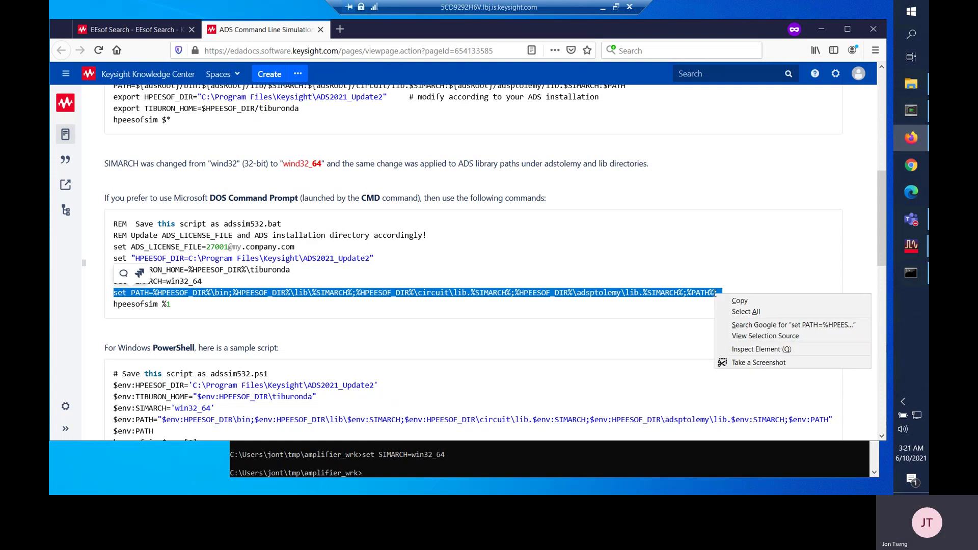
click(734, 302)
click(420, 462)
right_click(420, 462)
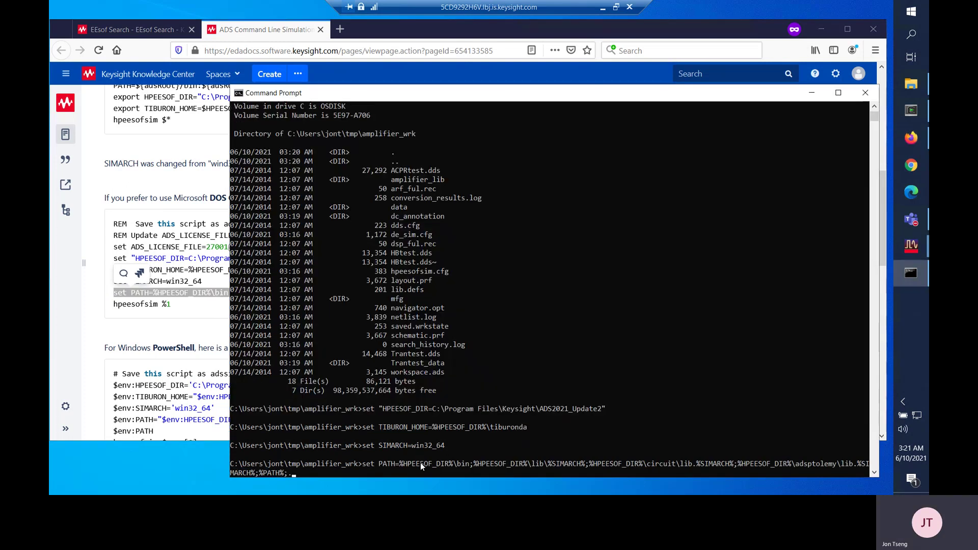
key(Return)
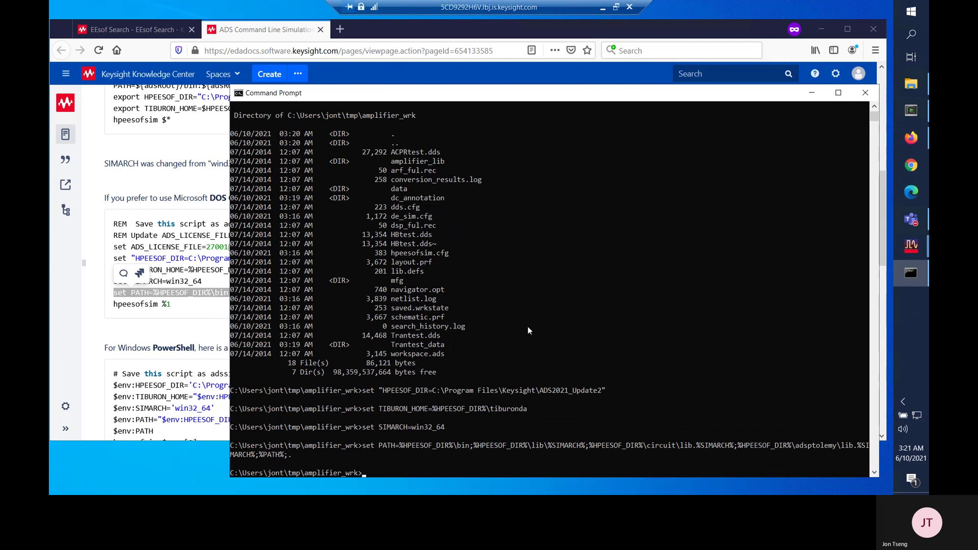
Simulate netlist.log with hpeesofsim, then list *.dir, *.ds and *.raw files
text(hpe)
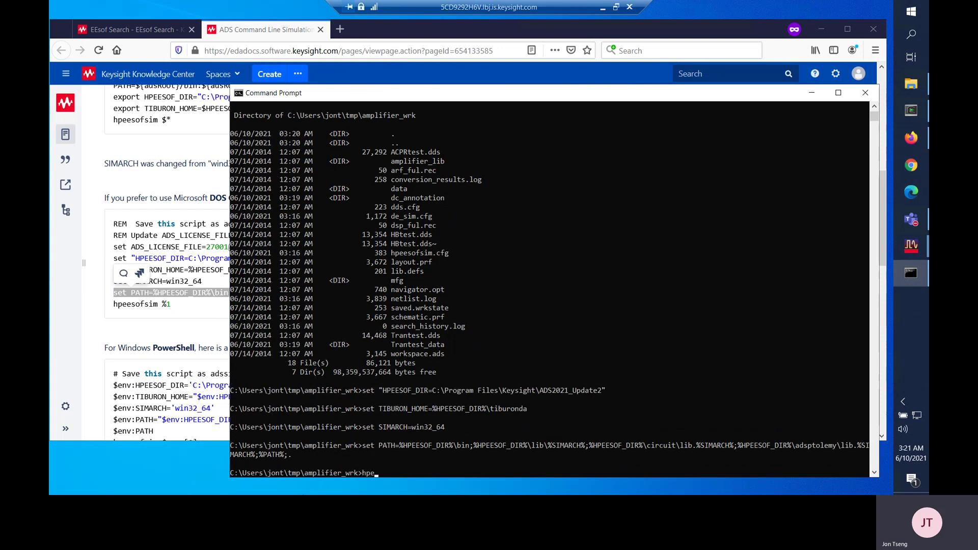
text(esofsim netlist.log)
key(Return)
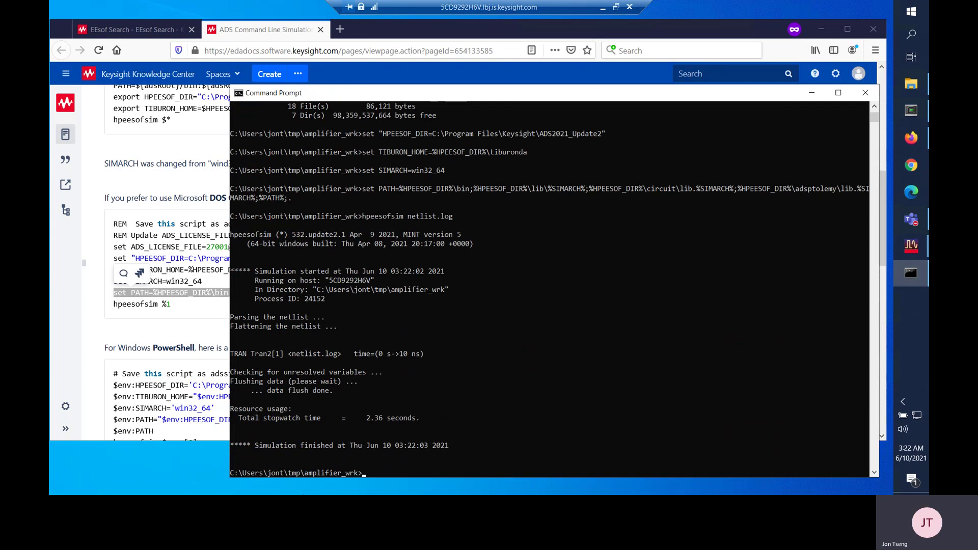
text(dir *.dir)
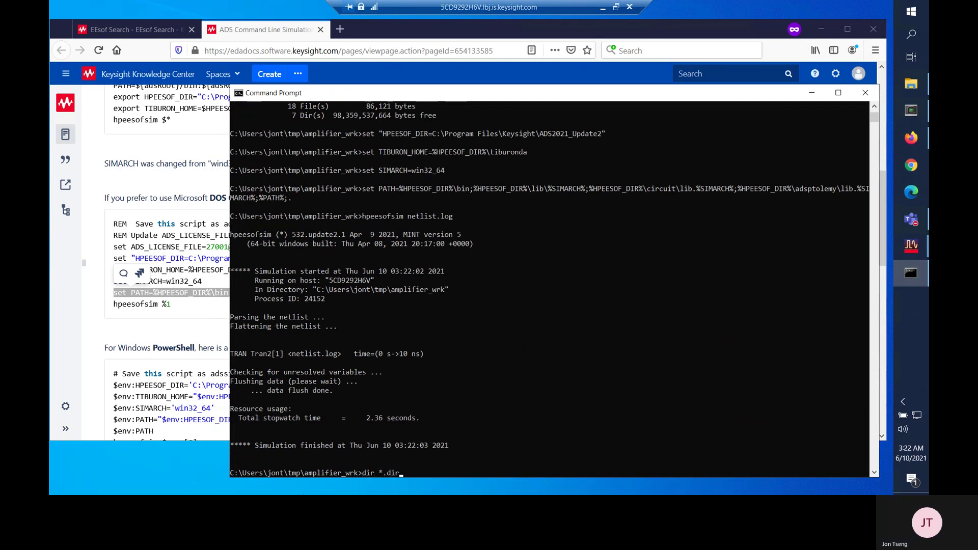
key(Return)
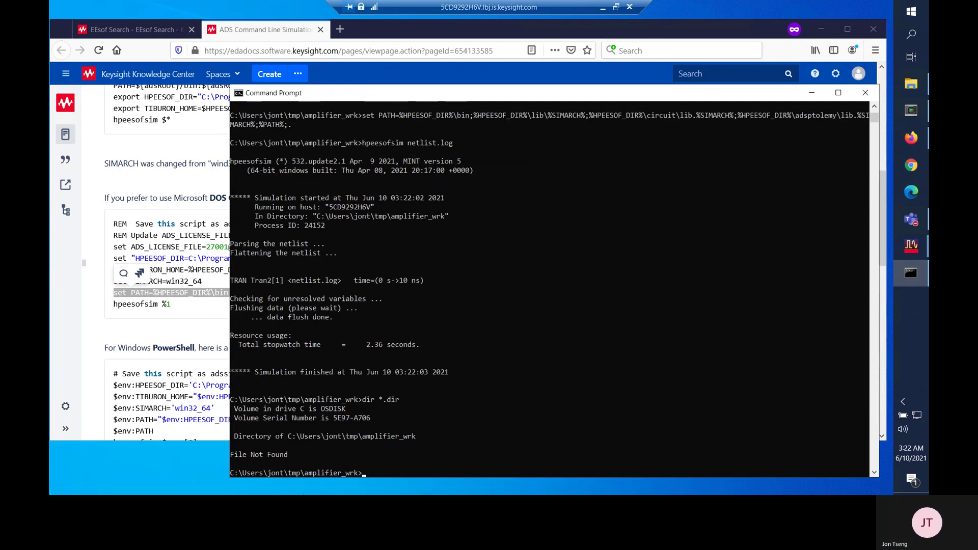
text(dir *.ds)
key(Return)
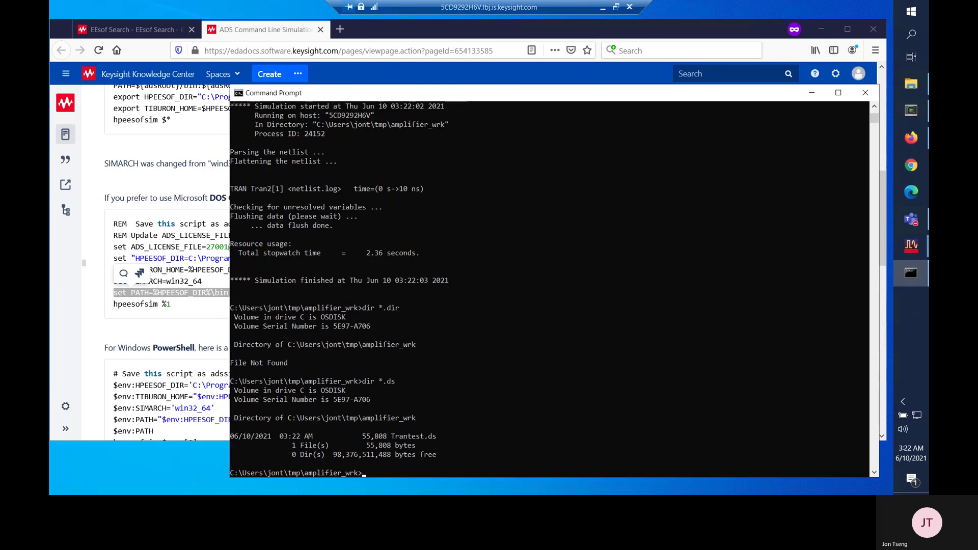
text(dir *.raw)
key(Return)
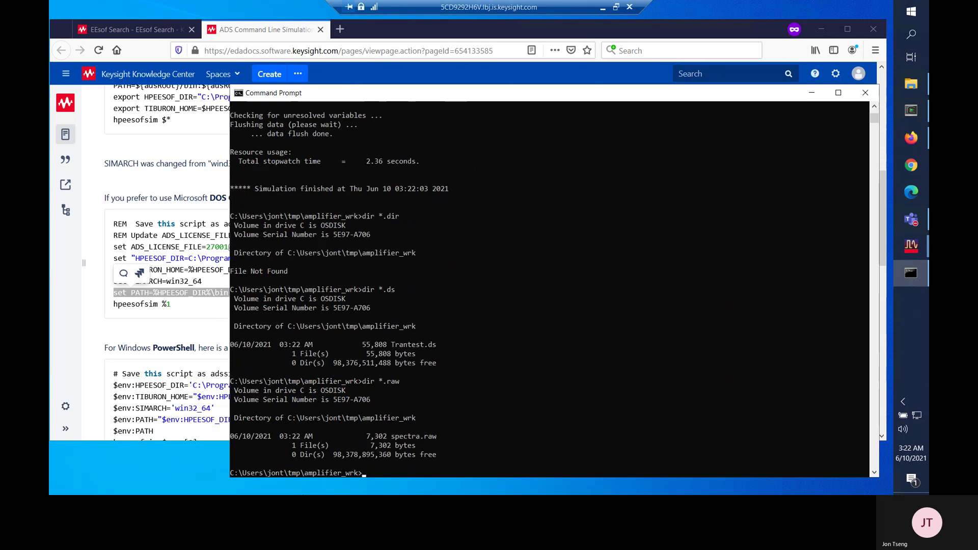
Check the current date and time against the spectra.raw timestamp, leaving both unchanged
text(date)
key(Return)
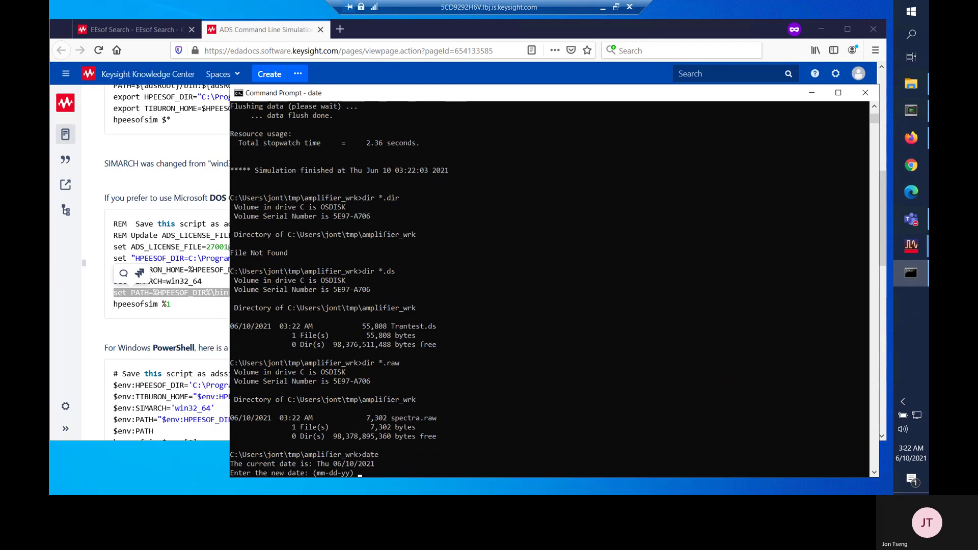
key(Return)
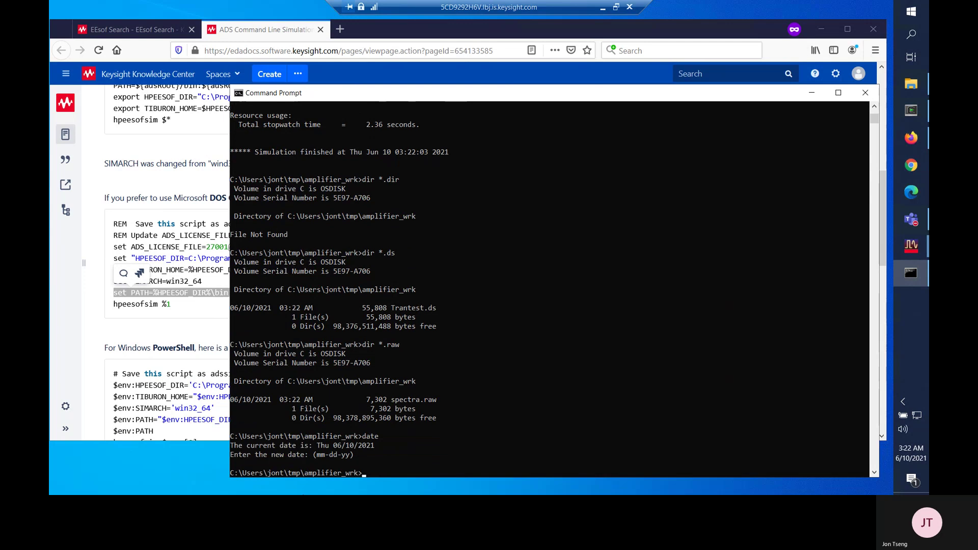
text(time)
key(Return)
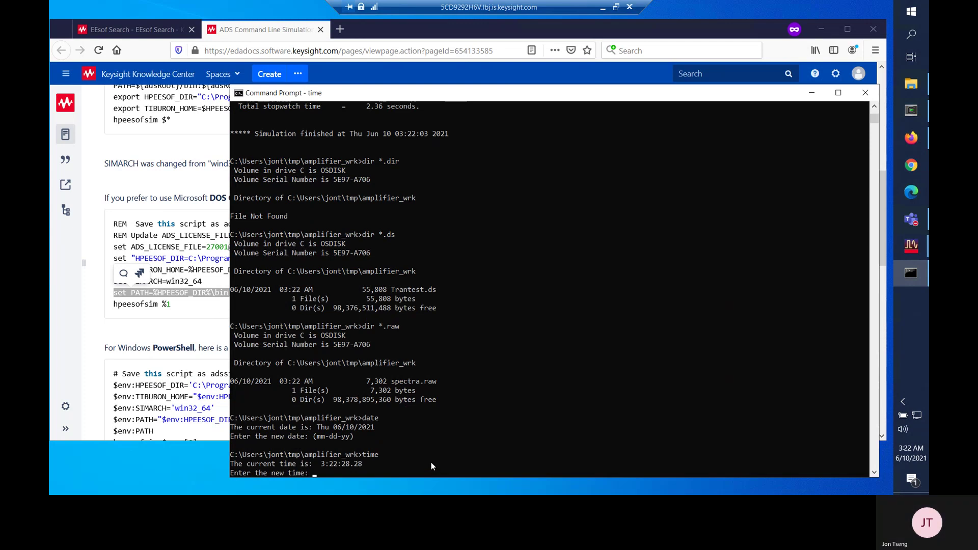
drag(325, 463, 358, 463)
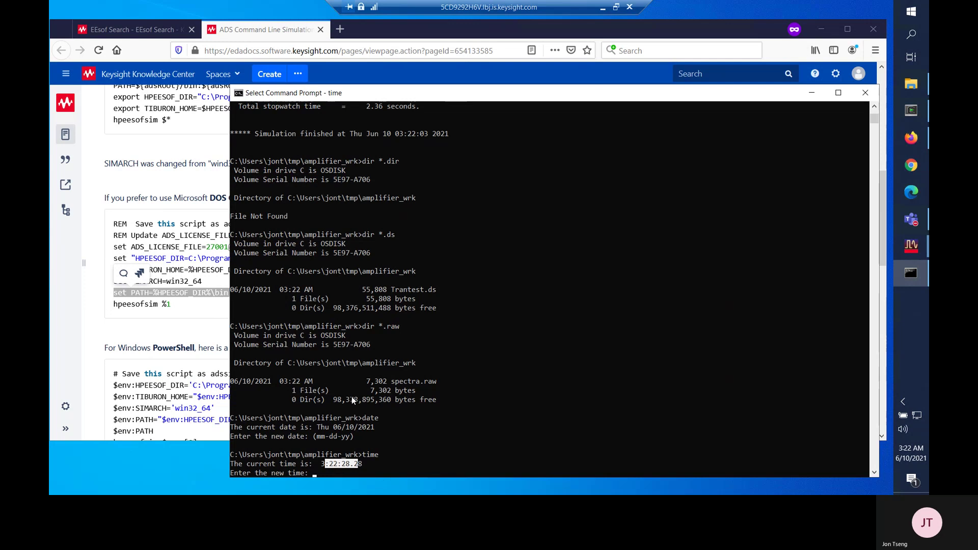
drag(281, 379, 395, 388)
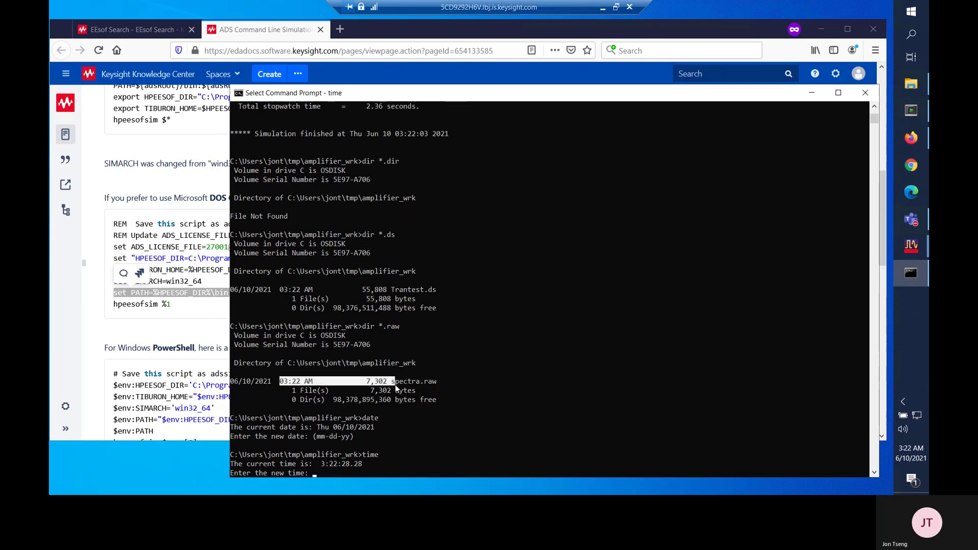
click(509, 365)
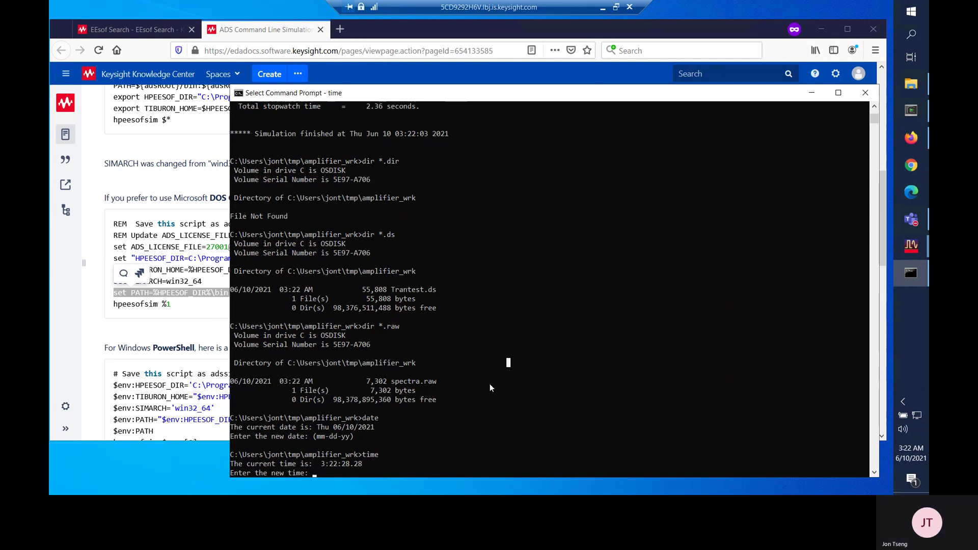
key(Escape)
key(Return)
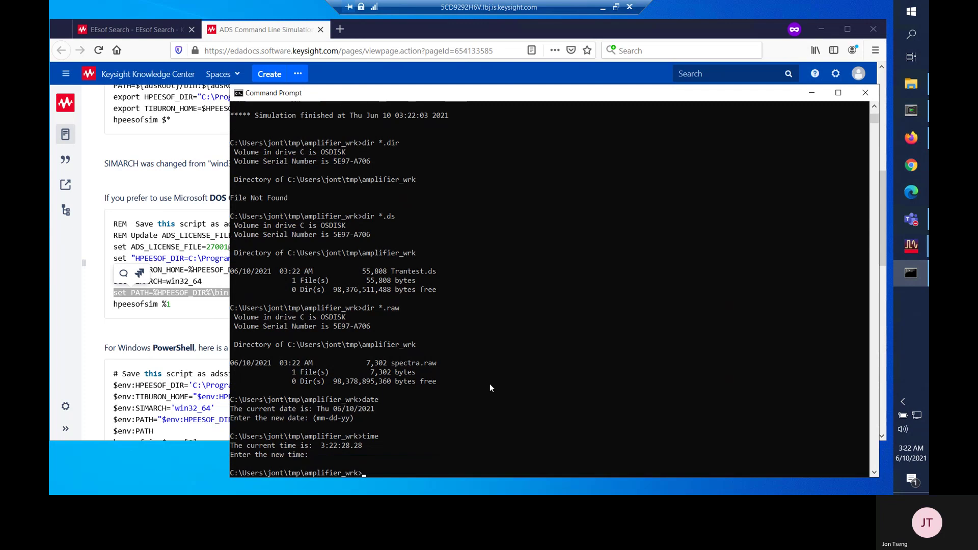
text(del )
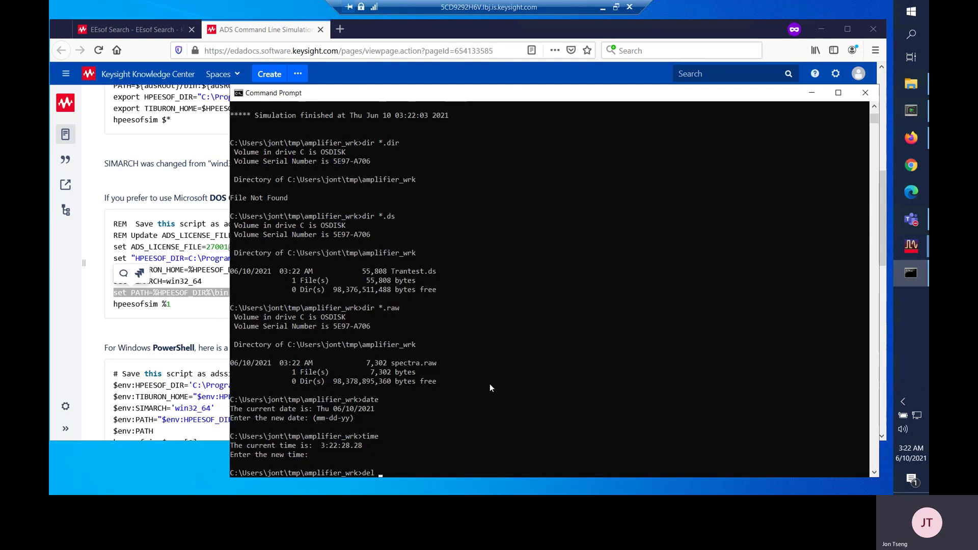
text(*.raw )
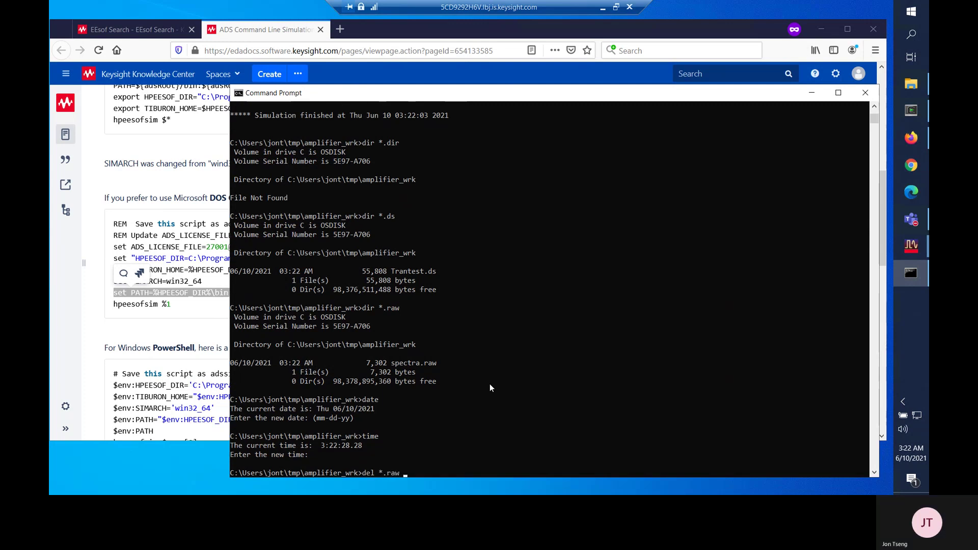
text(*.ds)
Delete all .raw and .ds files and verify dir *.ds reports File Not Found
key(Return)
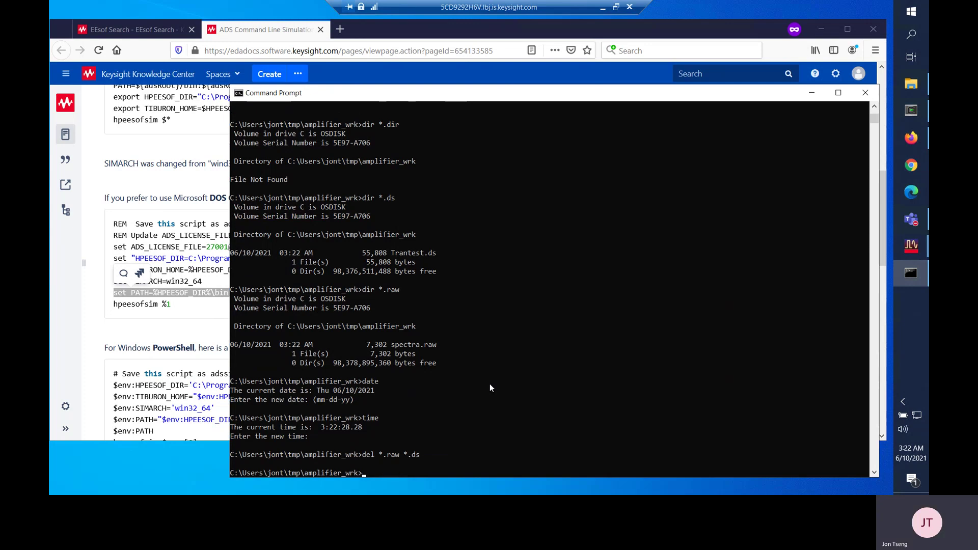
text(dir *.ds)
key(Return)
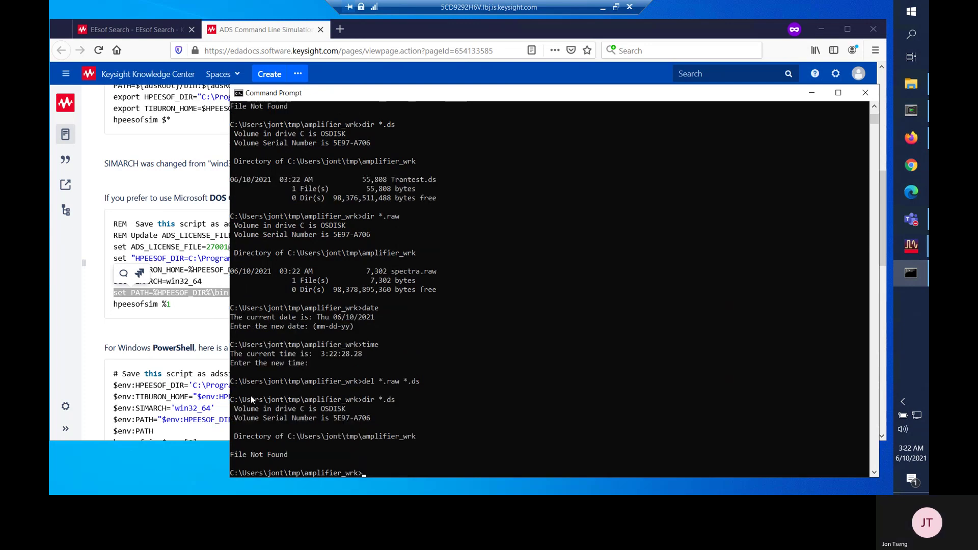
click(159, 337)
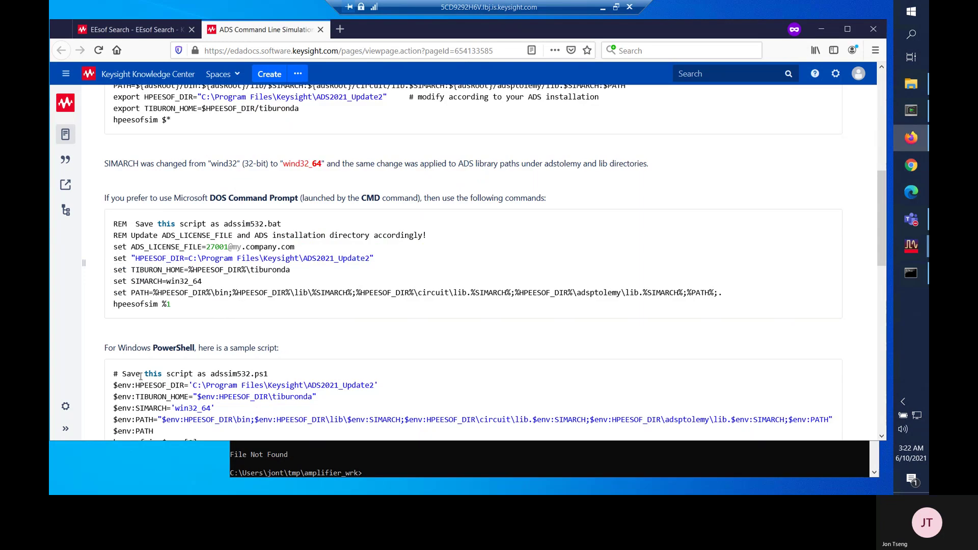
scroll(471, 351, down, 2)
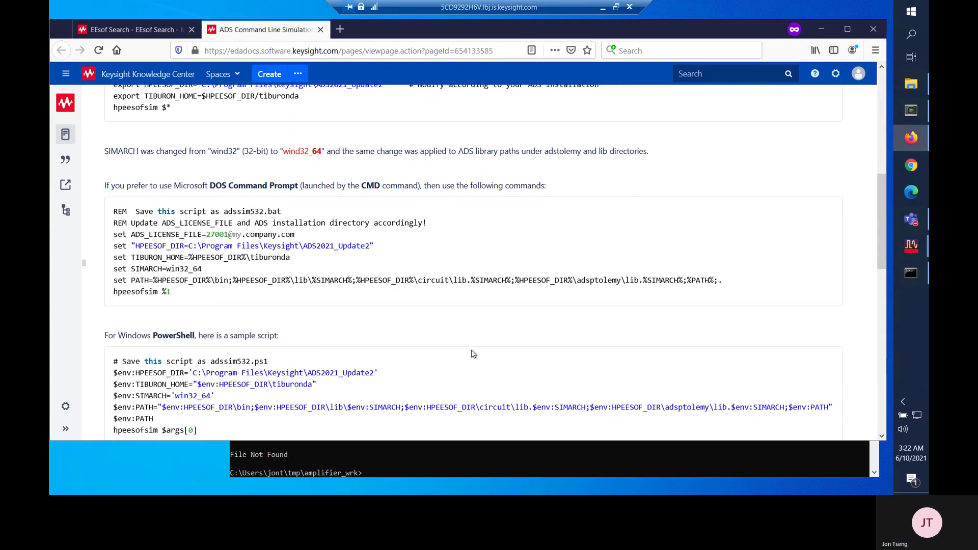
click(711, 469)
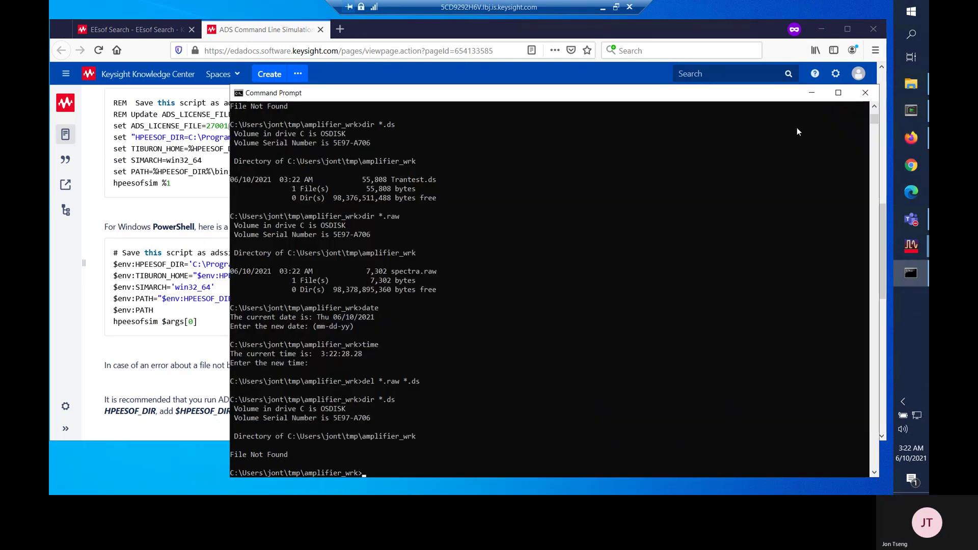
Start PowerShell as administrator via a 'power' search and place it beside the docs
click(812, 101)
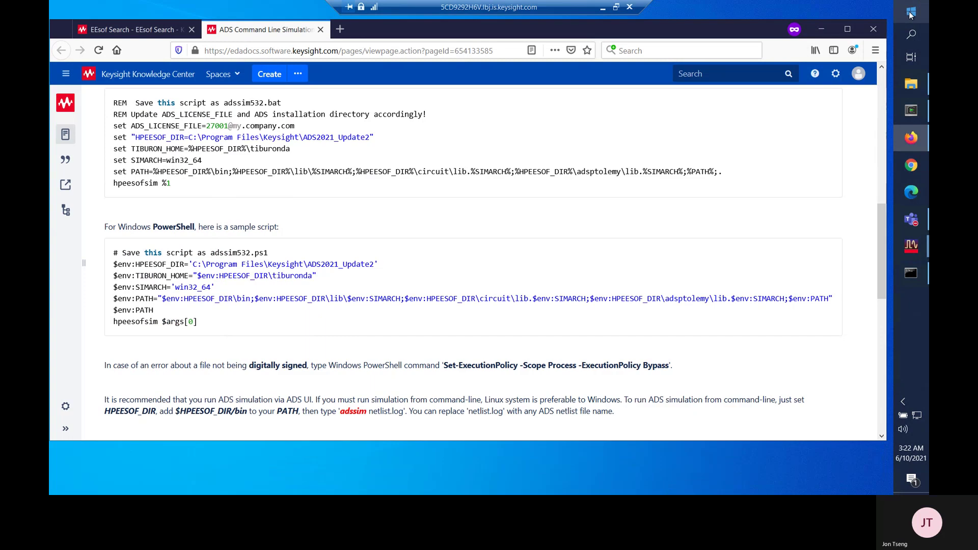
click(912, 11)
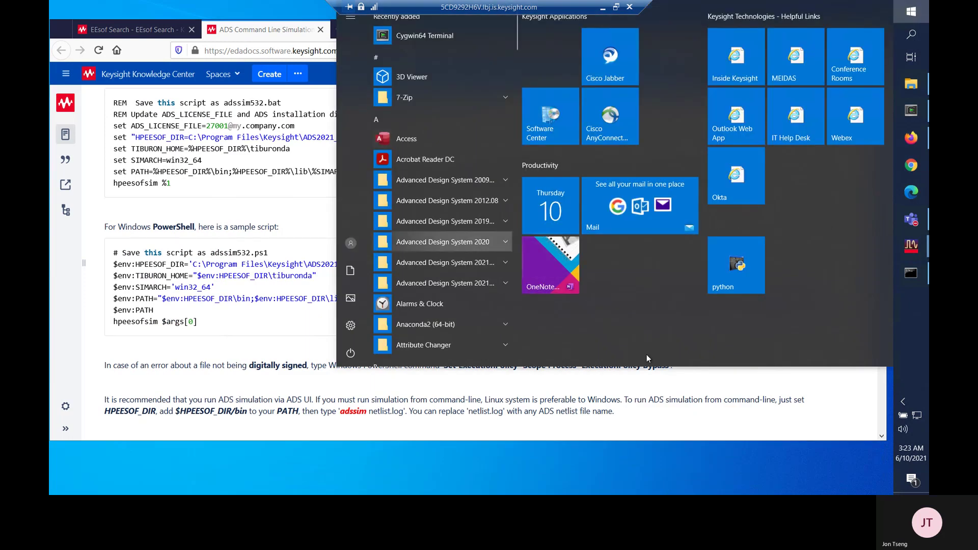
key(Escape)
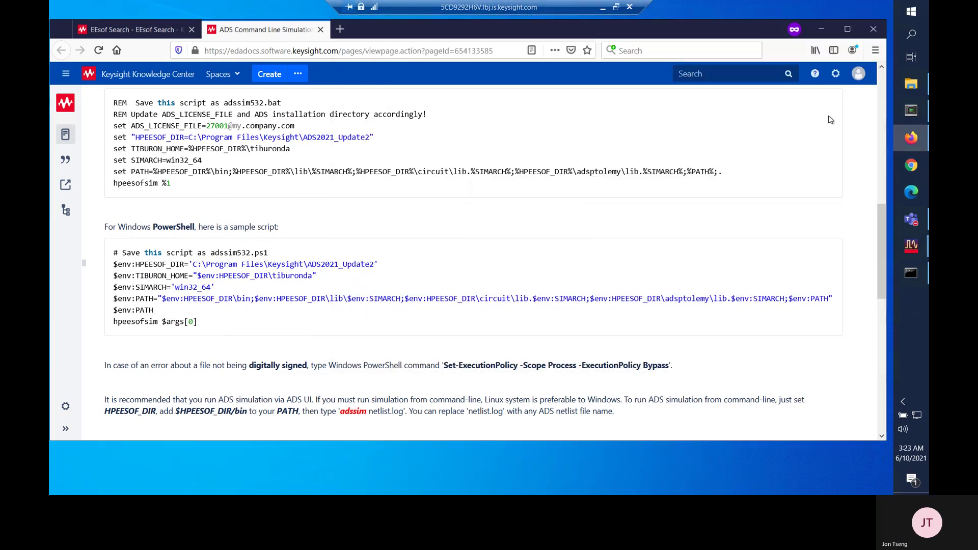
click(912, 35)
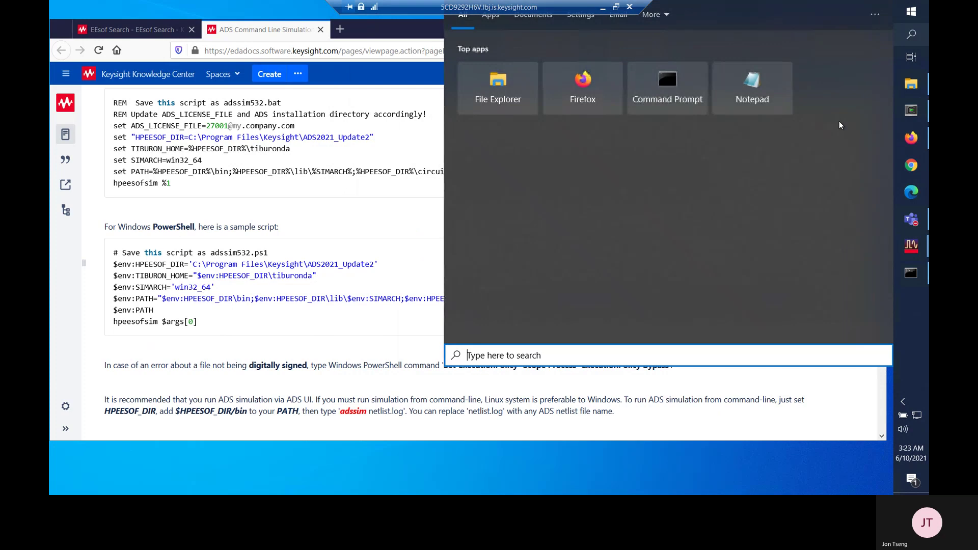
text(power)
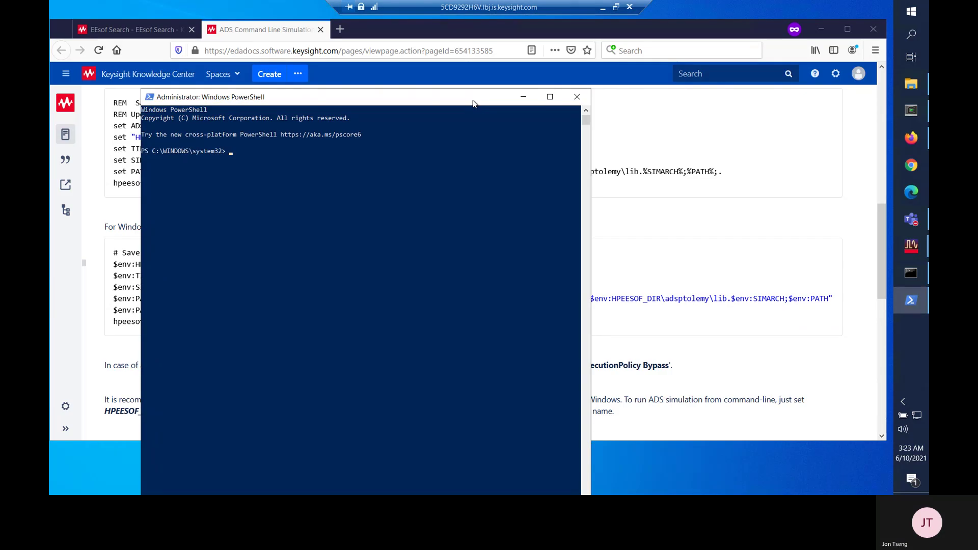
drag(472, 101, 798, 66)
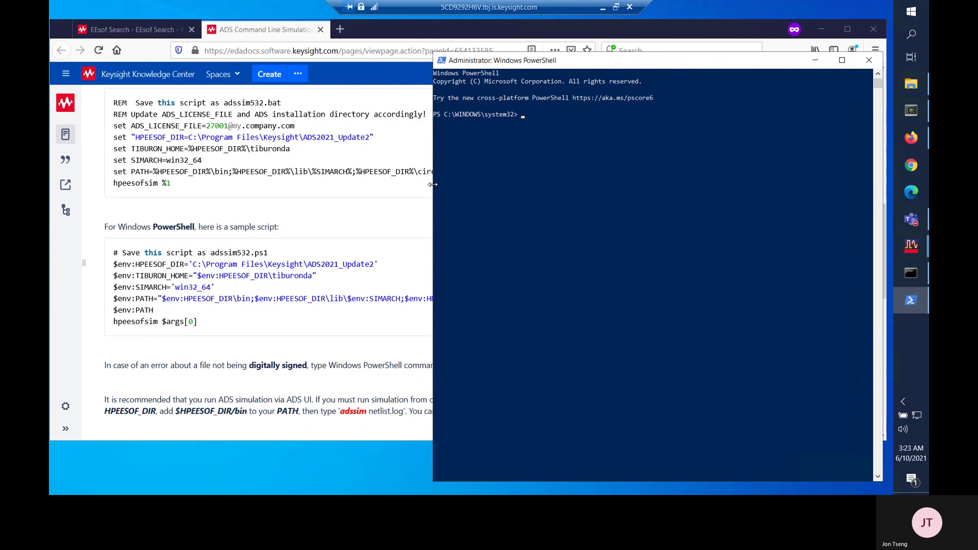
Widen PowerShell, change into the user's tmp\amplifier_wrk folder and list it
drag(432, 184, 295, 184)
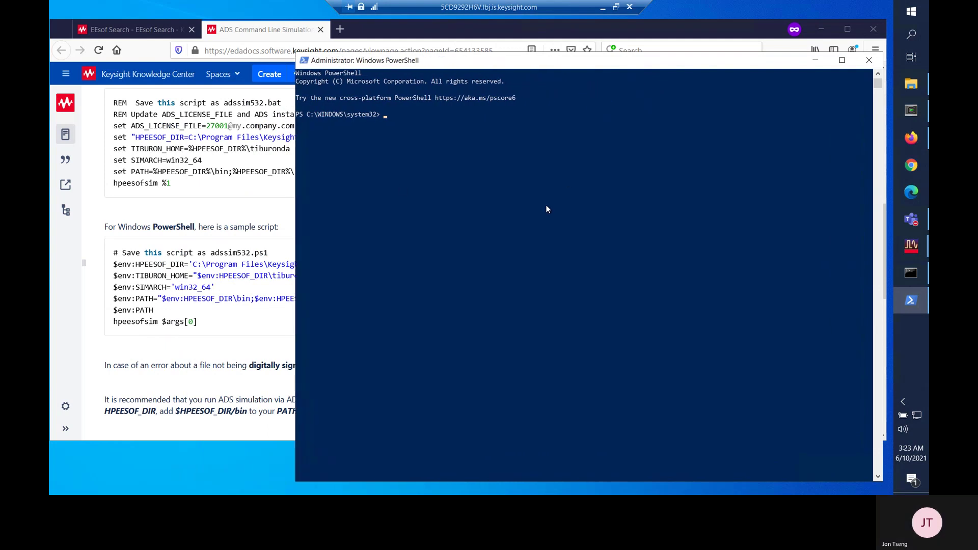
text(cd )
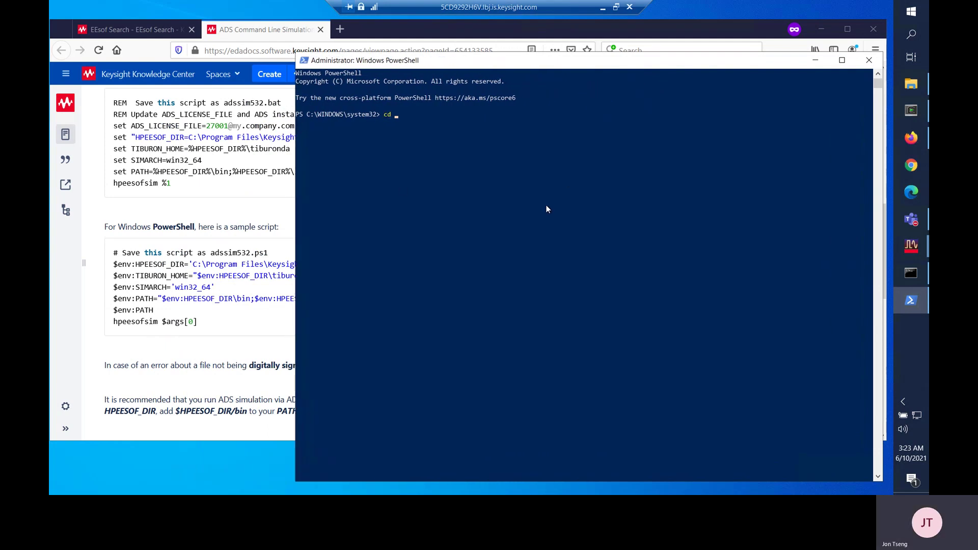
text(../../users/jont)
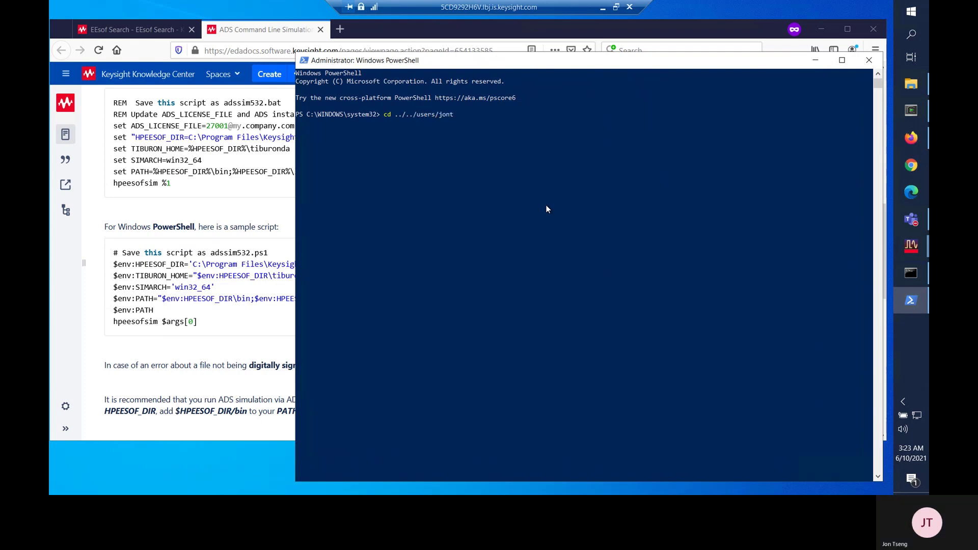
text(/tmp/amplifier_wrk)
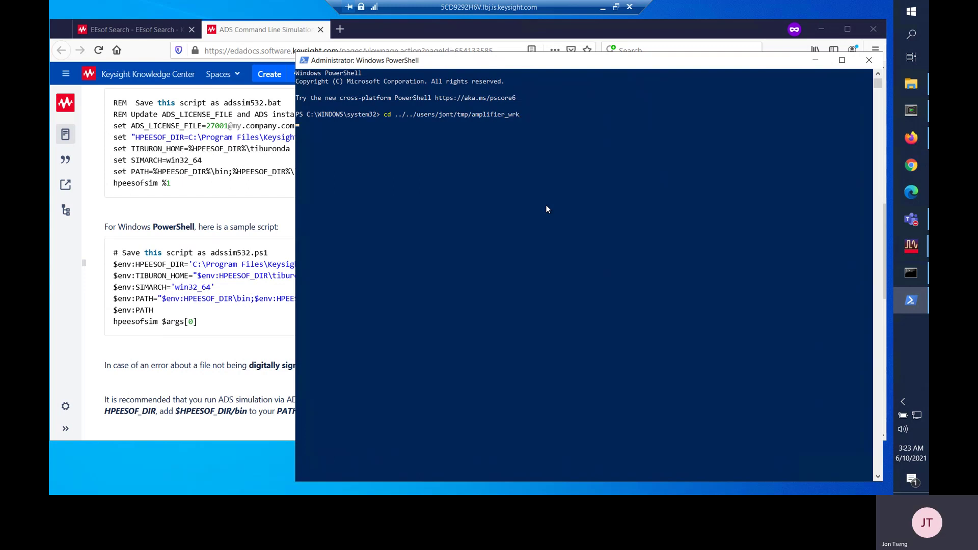
key(Return)
text(dir)
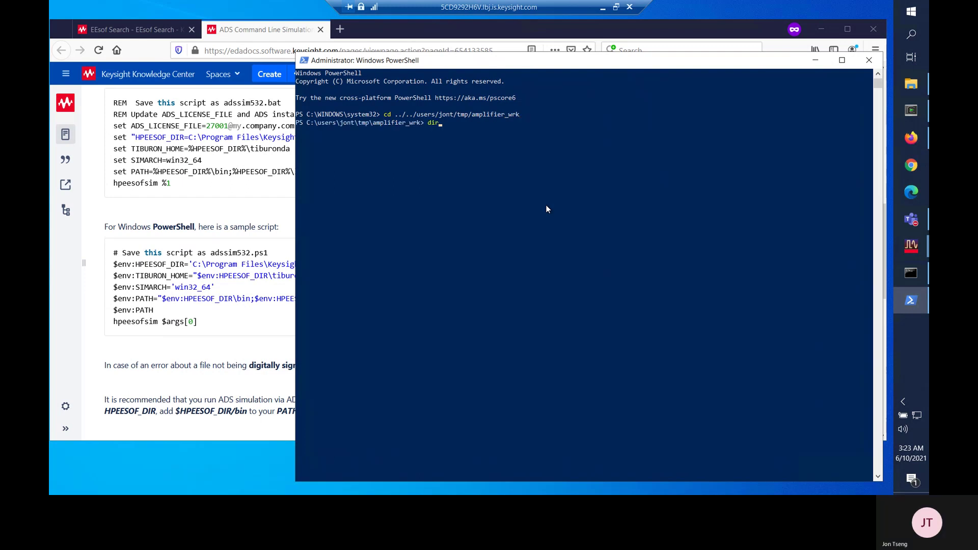
key(Return)
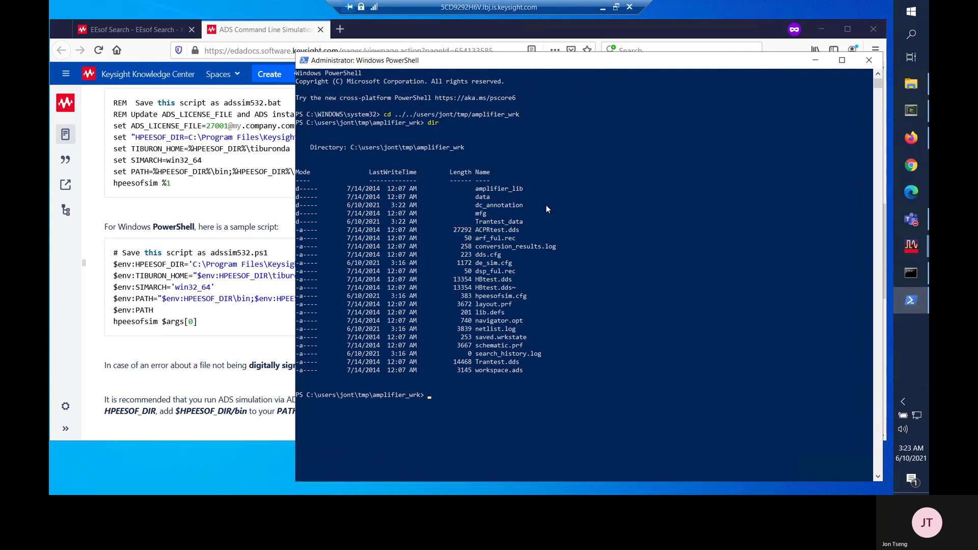
Confirm netlist.log exists and no *.ds or *.raw files are present
text(dir netlist.log)
key(Return)
text(dir *.)
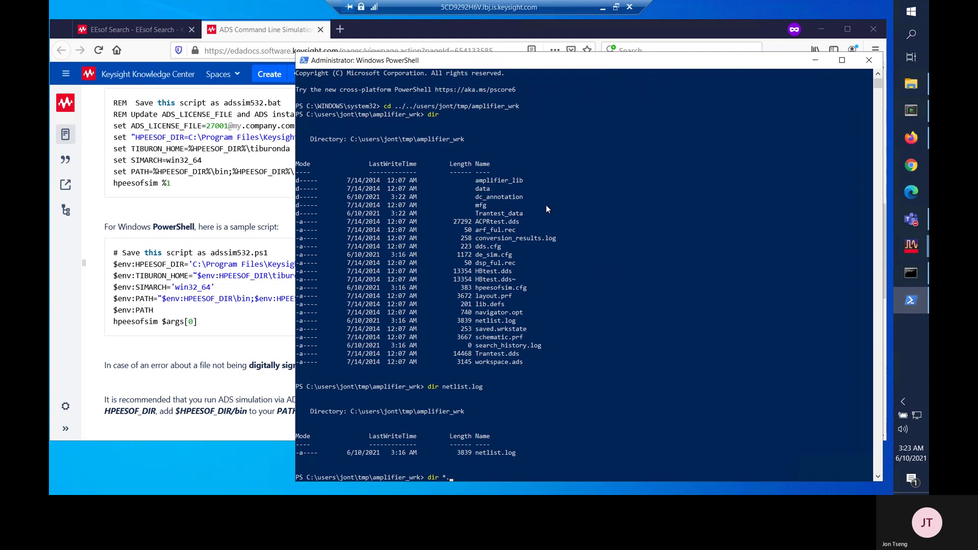
text(ds)
key(Return)
text(dir )
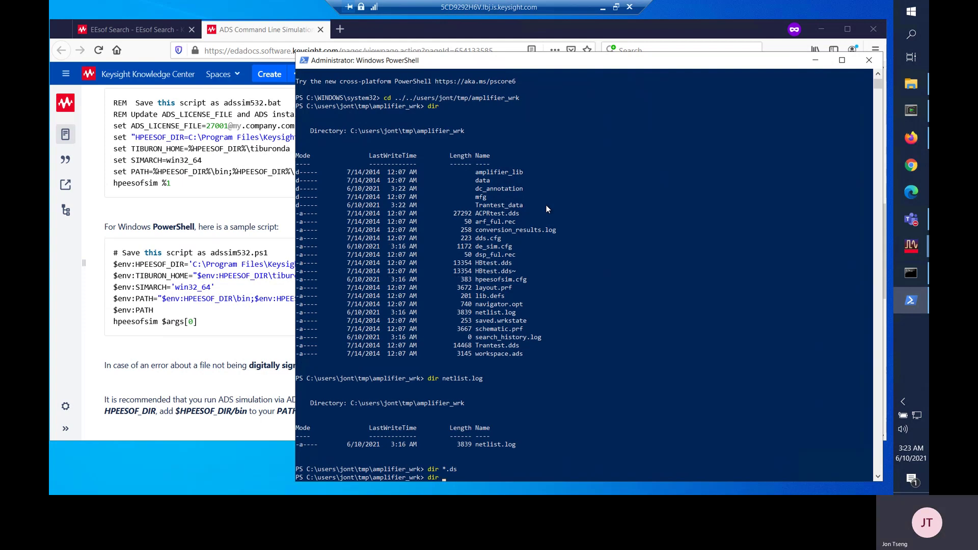
text(*.)
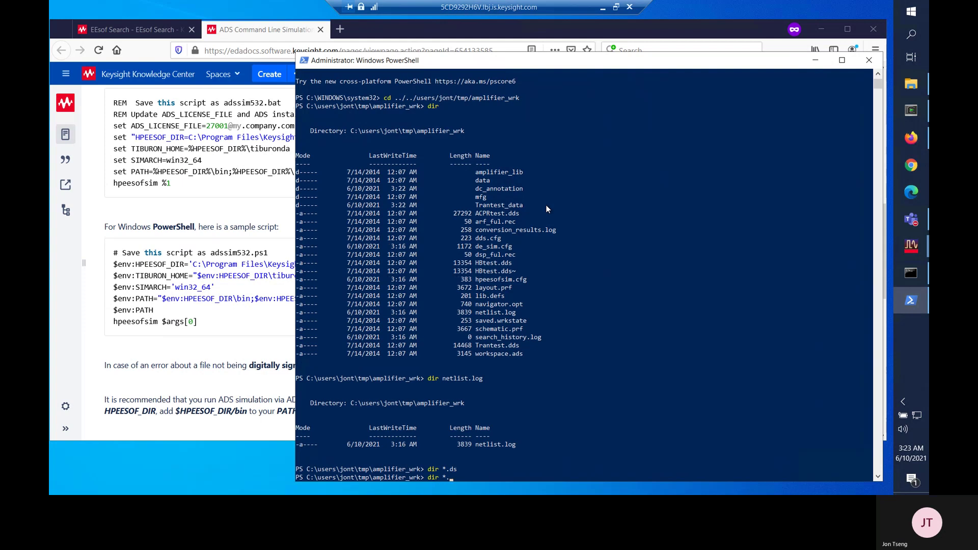
text(raw)
key(Return)
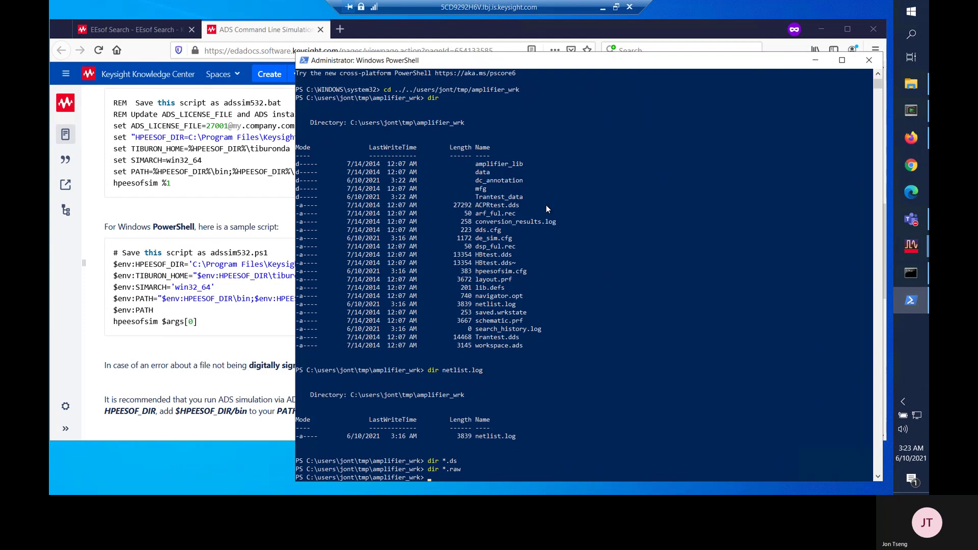
Set $env:HPEESOF_DIR by pasting the Knowledge Center sample line
click(244, 384)
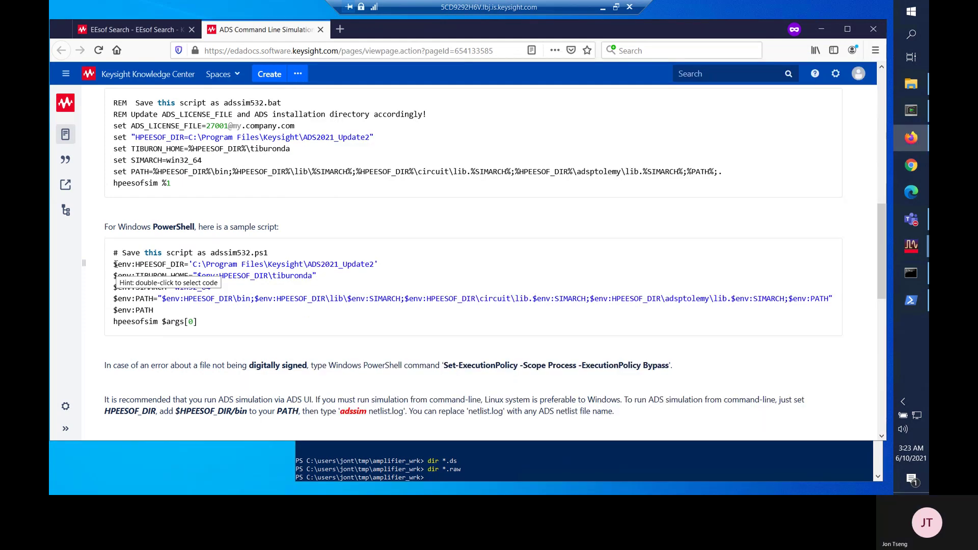
drag(117, 264, 378, 267)
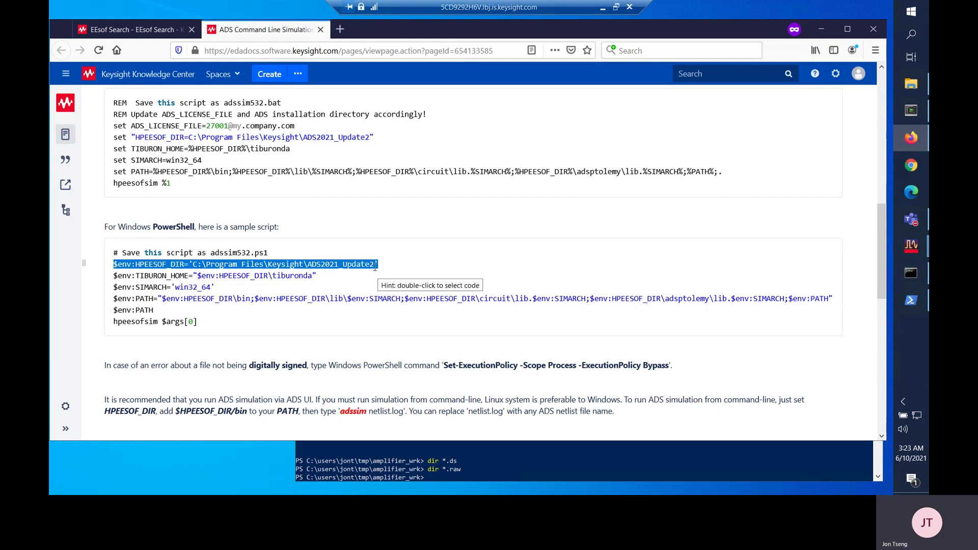
right_click(378, 267)
click(397, 275)
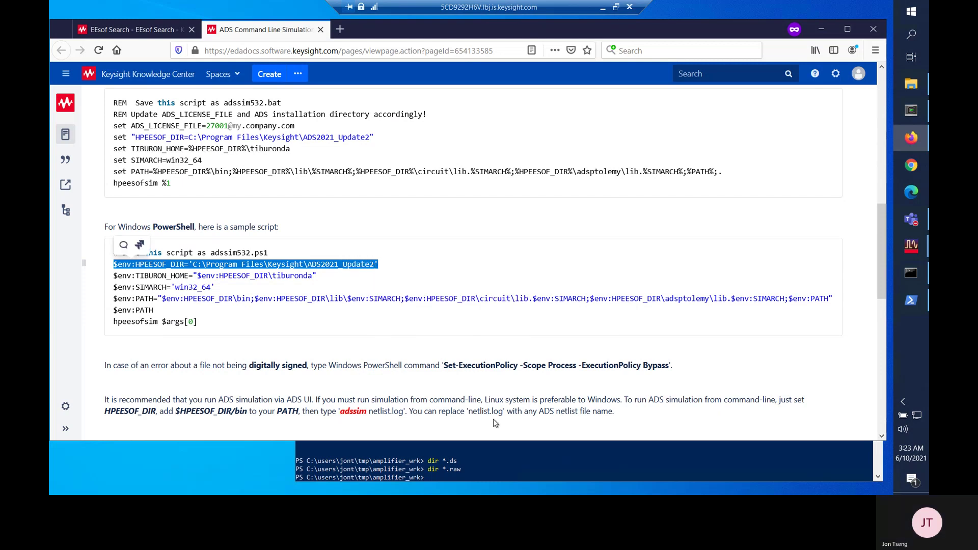
right_click(529, 448)
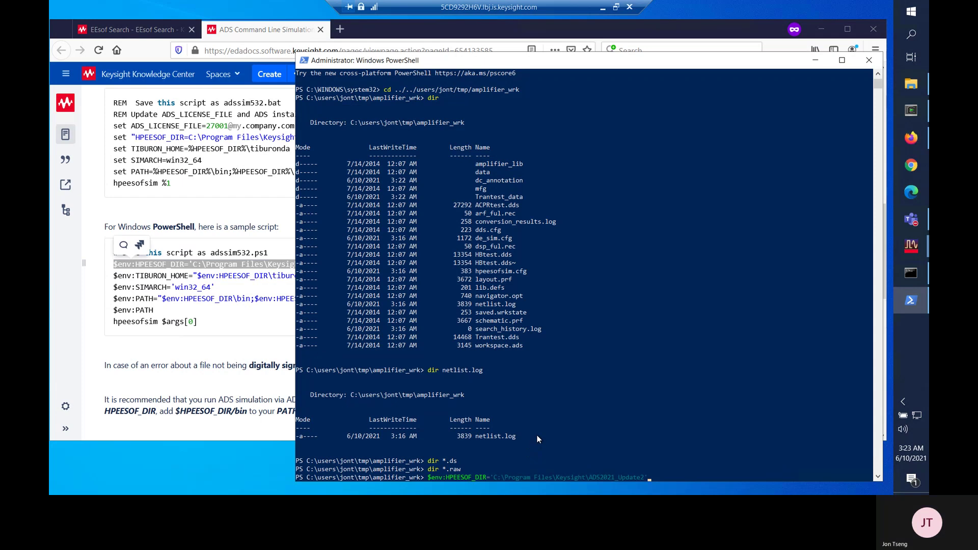
key(Return)
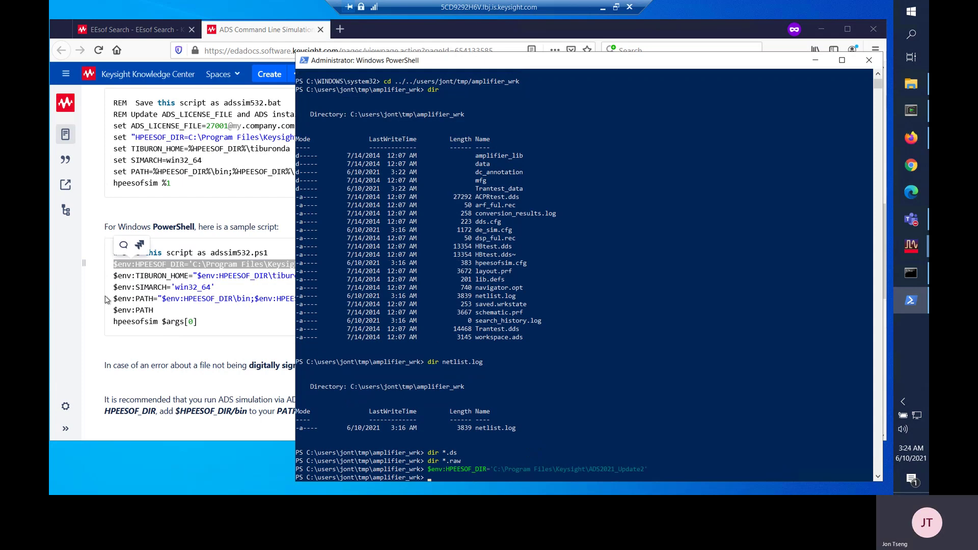
Set $env:TIBURON_HOME from the sample script
click(116, 284)
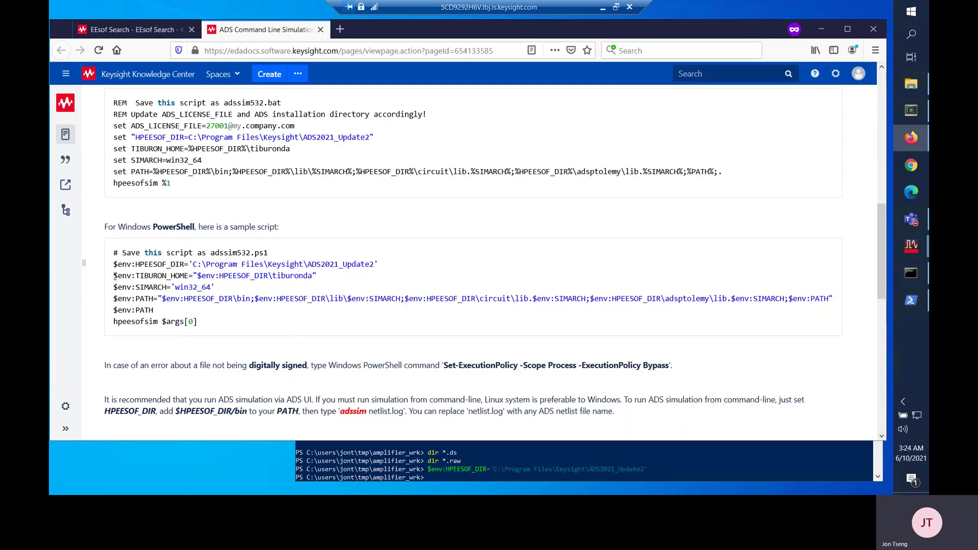
drag(115, 276, 316, 277)
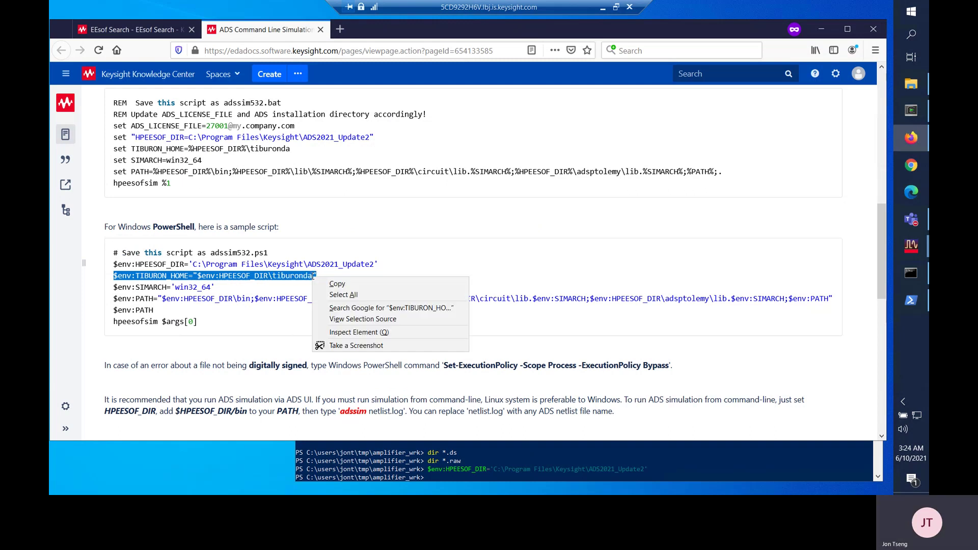
right_click(314, 278)
click(336, 285)
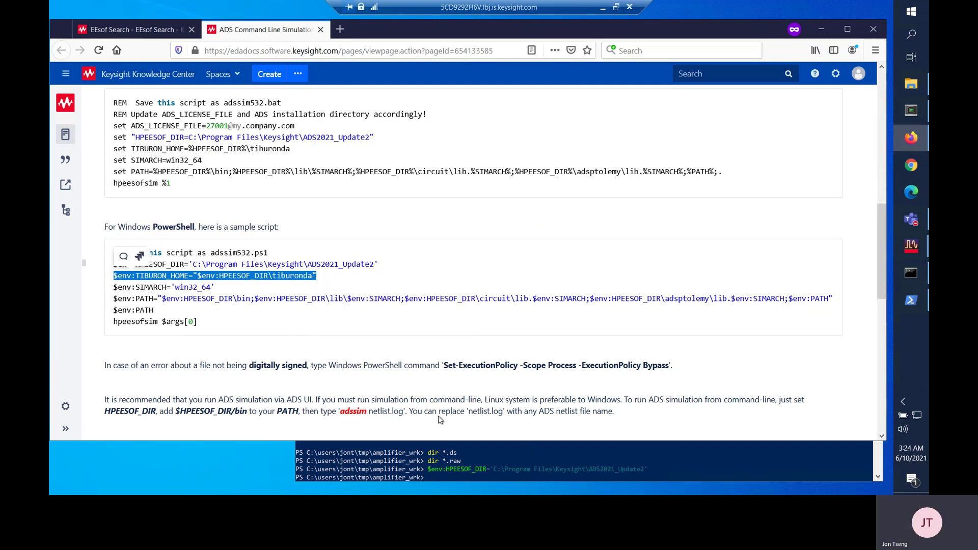
click(503, 455)
right_click(504, 452)
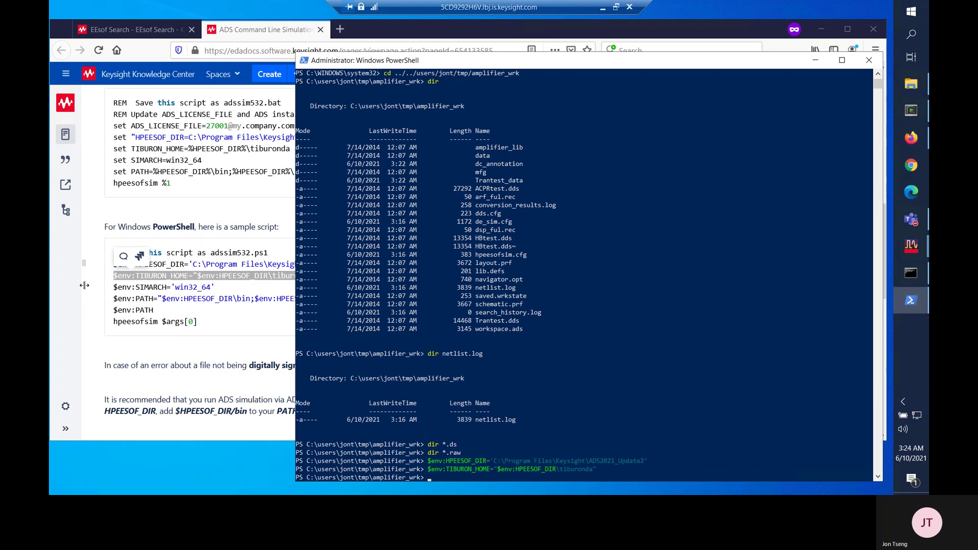
Set $env:SIMARCH from the sample script
drag(114, 287, 211, 288)
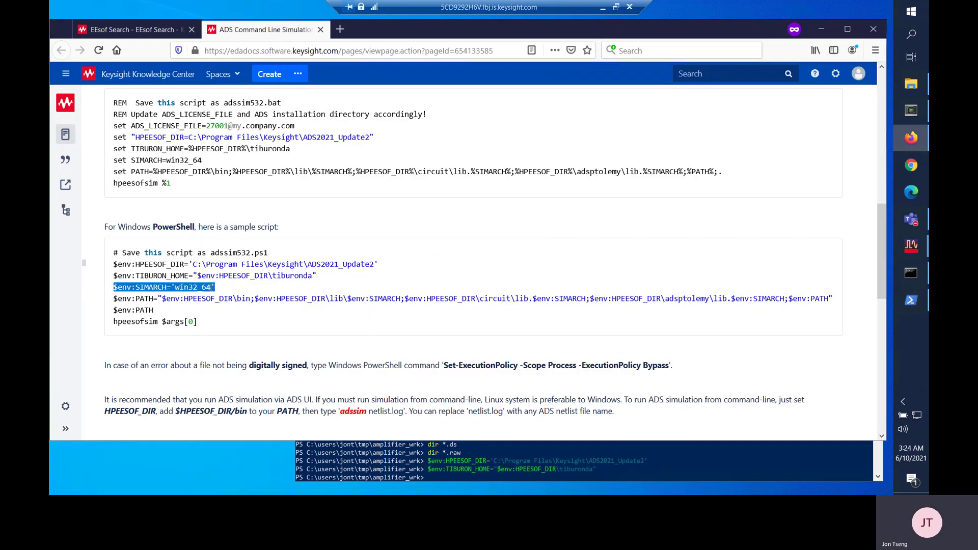
right_click(211, 288)
click(231, 295)
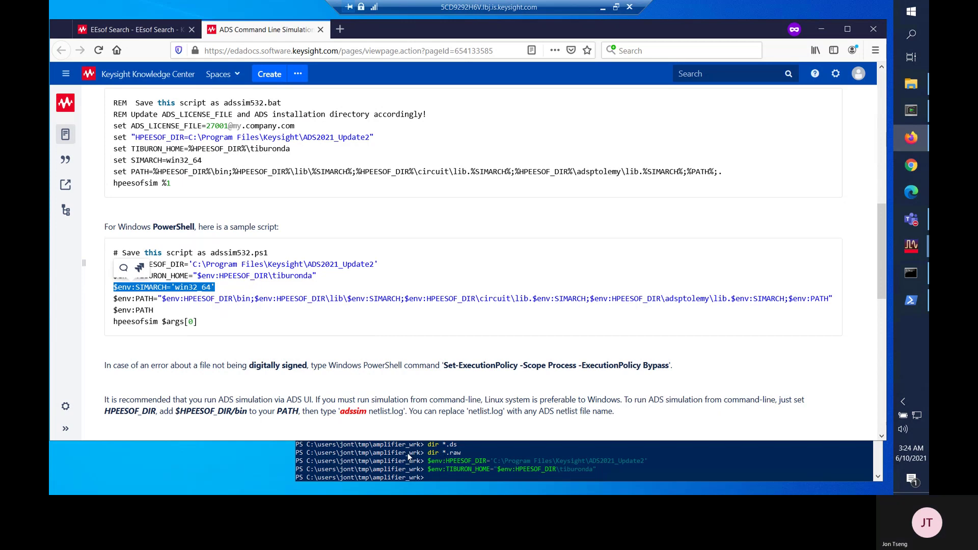
click(408, 456)
right_click(414, 442)
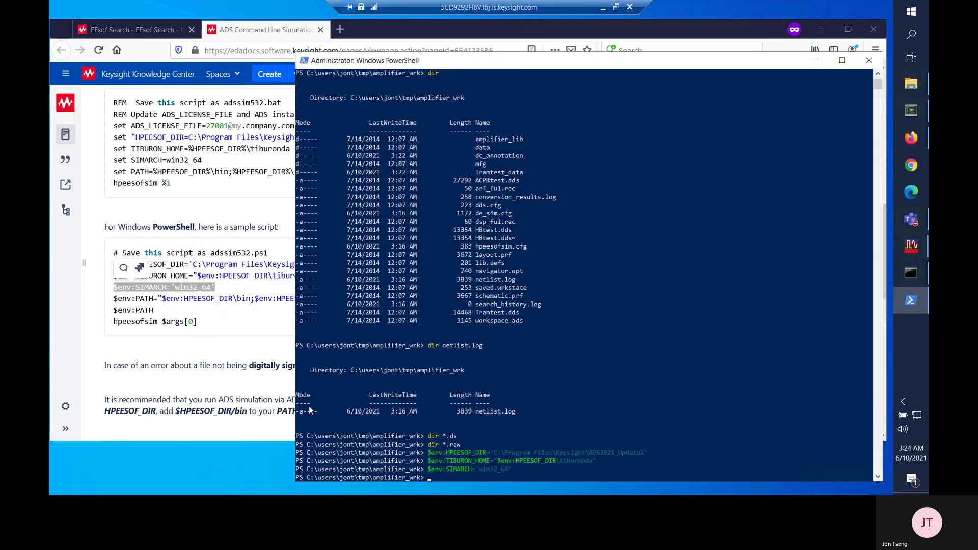
Add the ADS directories to $env:PATH using the sample's PATH line
click(226, 328)
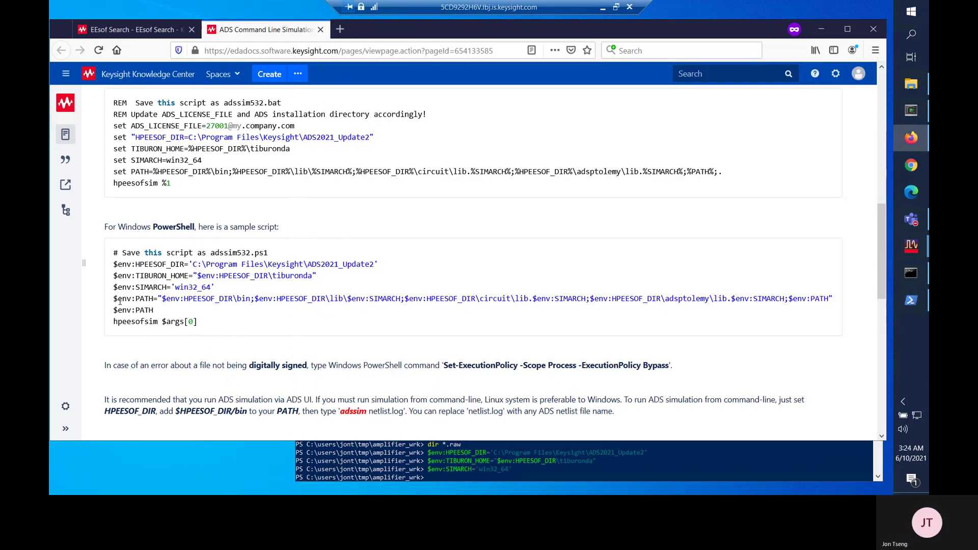
drag(114, 299, 836, 305)
right_click(803, 298)
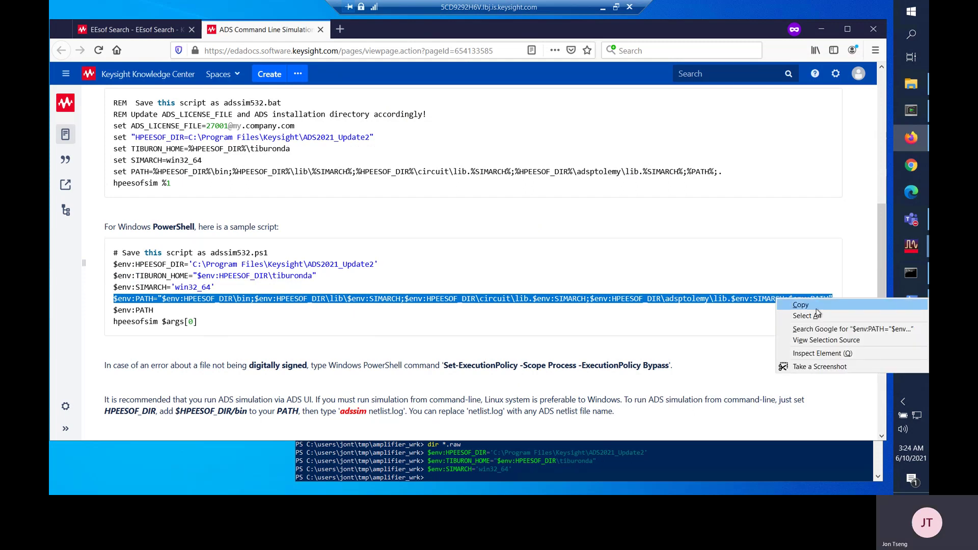
click(818, 308)
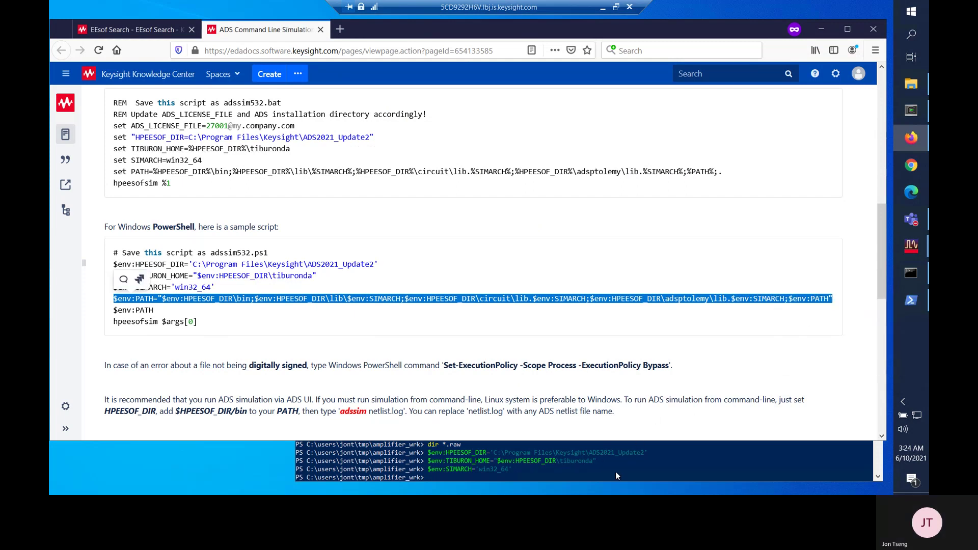
click(616, 472)
right_click(615, 463)
key(Return)
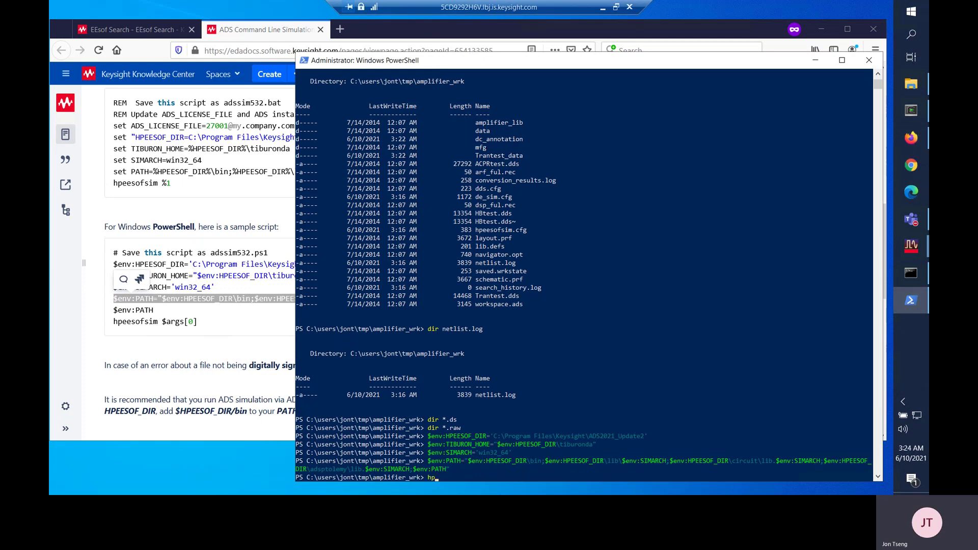
Simulate netlist.log with hpeesofsim and list the new .ds and .raw results
text(hpeesofsim netlist.log)
key(Return)
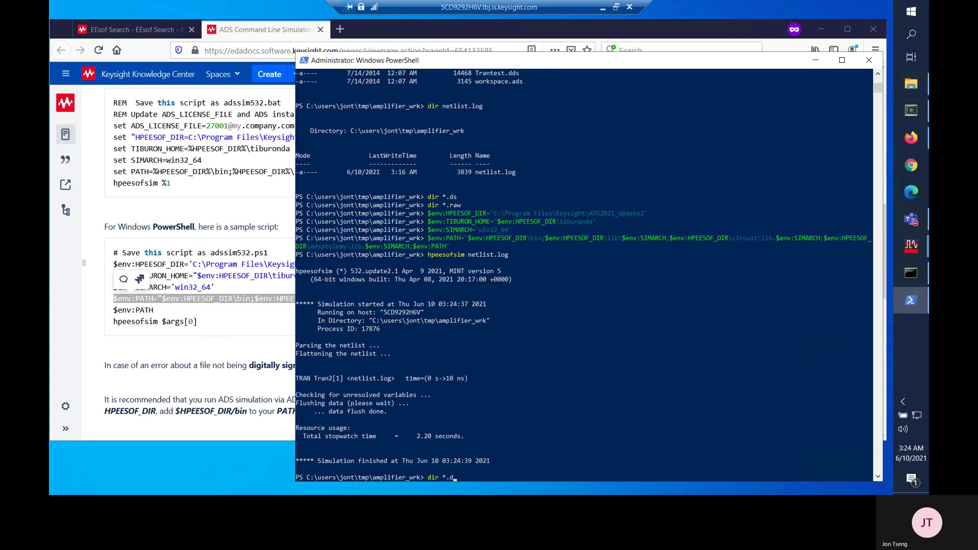
text(dir *.ds)
key(Return)
text(dir *.raw)
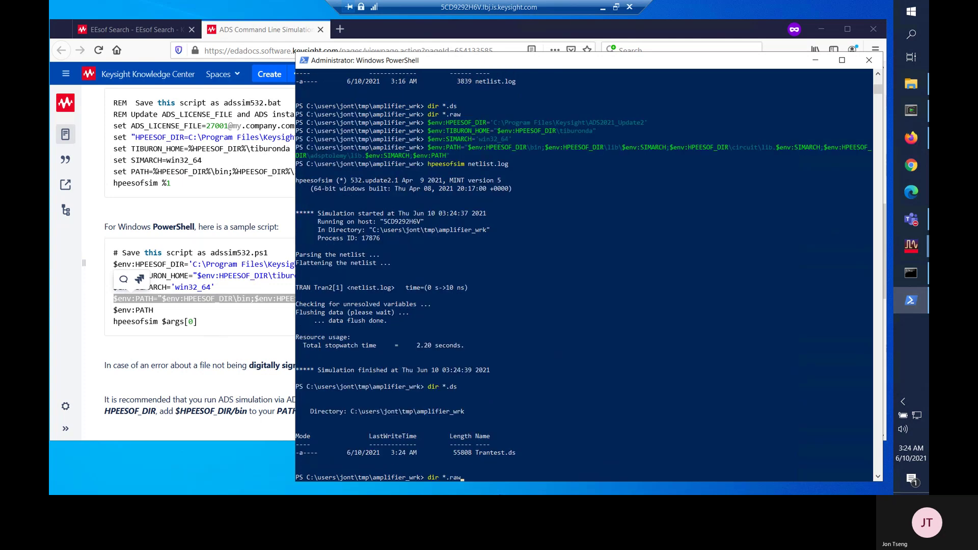
key(Return)
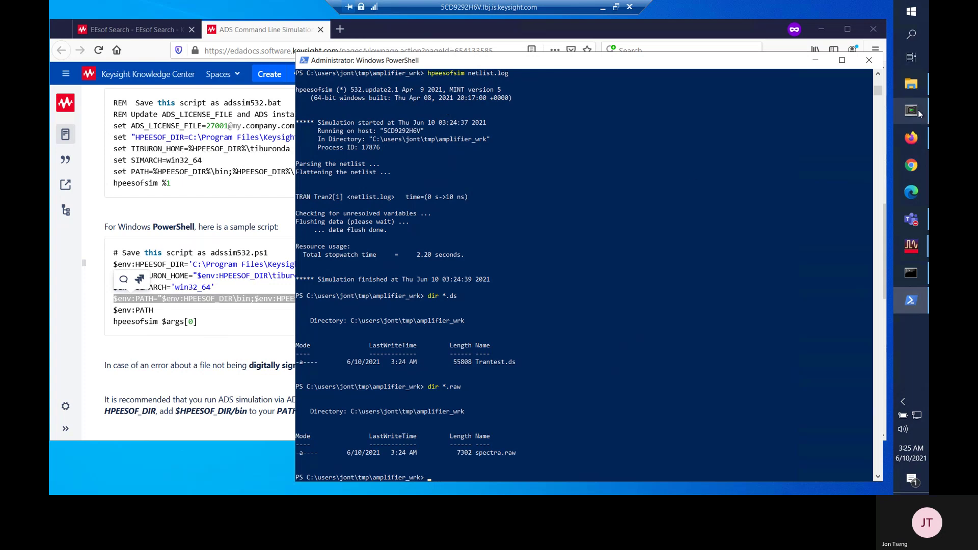
mouse_move(918, 110)
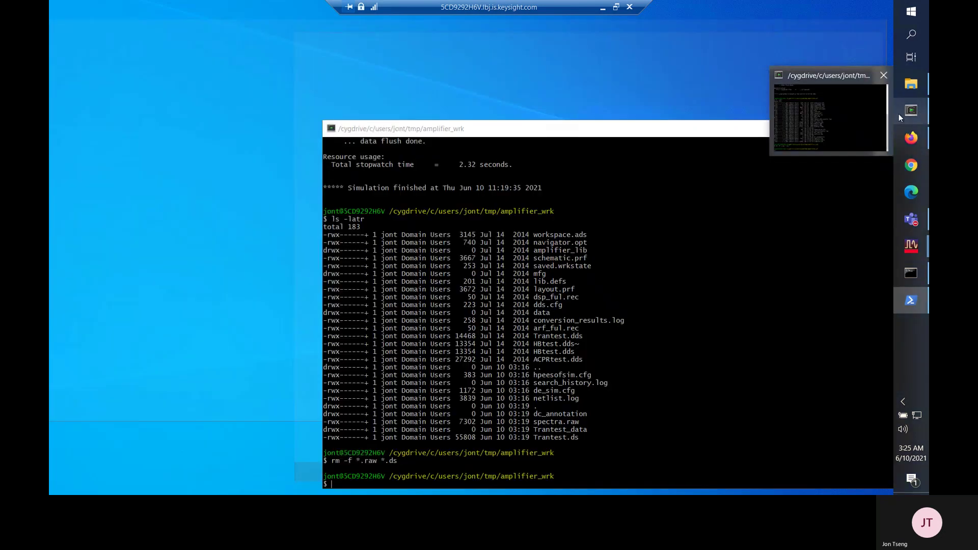
In the Cygwin terminal, copy netlist.log to net.ads with cp
click(845, 124)
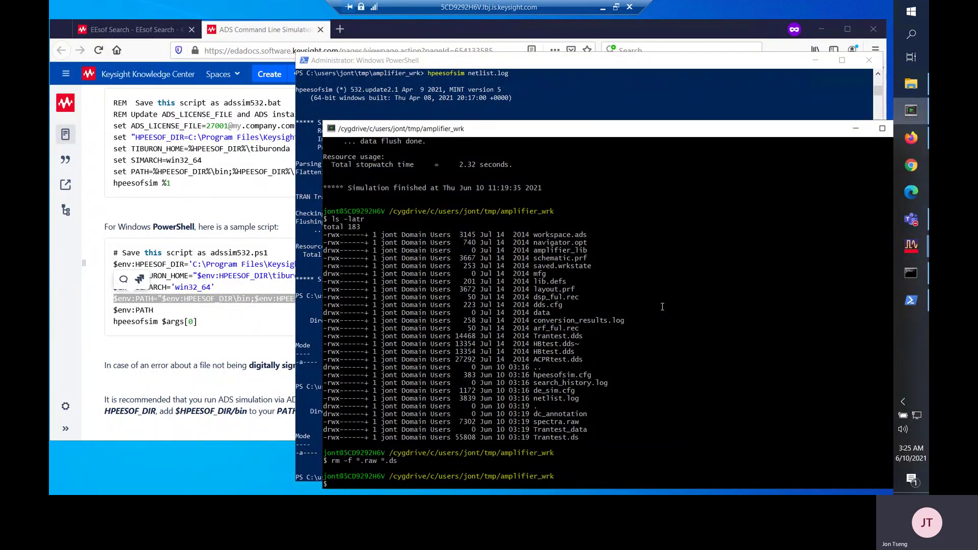
text(cp netlist.log net.ads)
key(Return)
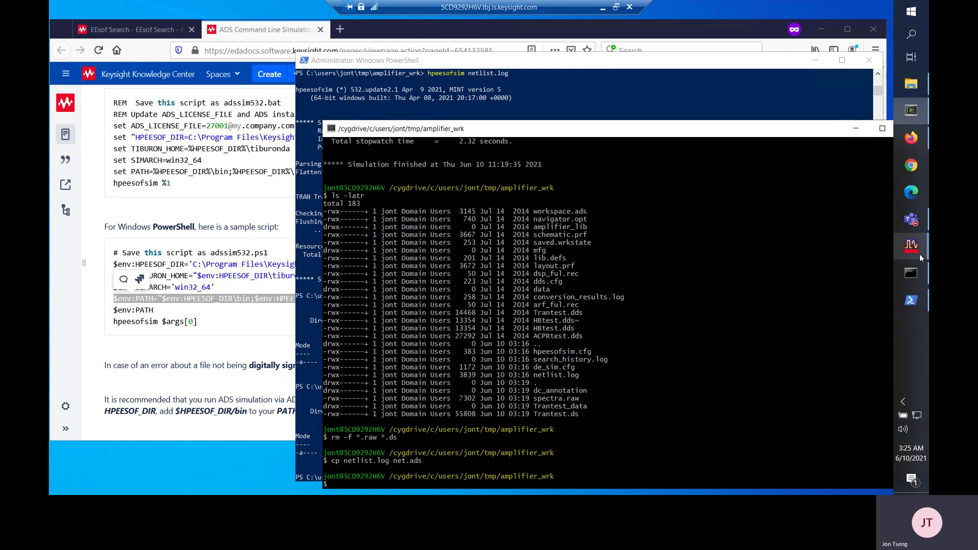
Create a new schematic cell named cell_1 from the ADS main window
mouse_move(914, 250)
click(850, 164)
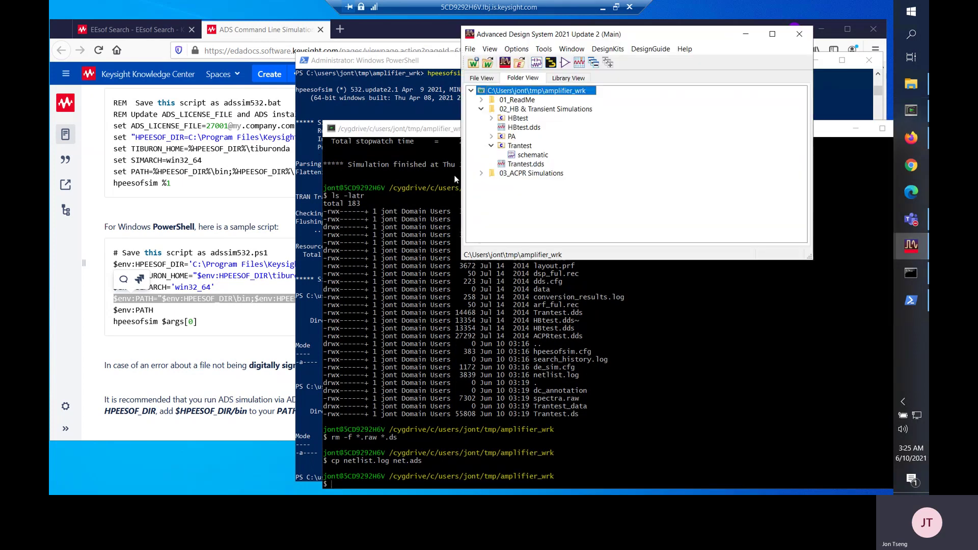
click(540, 66)
click(627, 177)
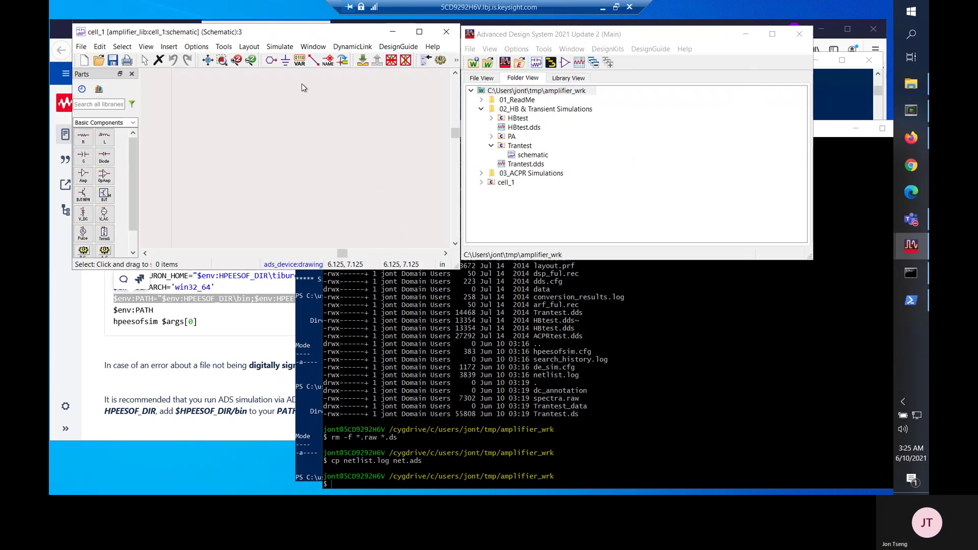
Place a Netlist File Include component on the cell_1 schematic and zoom to fit
click(357, 47)
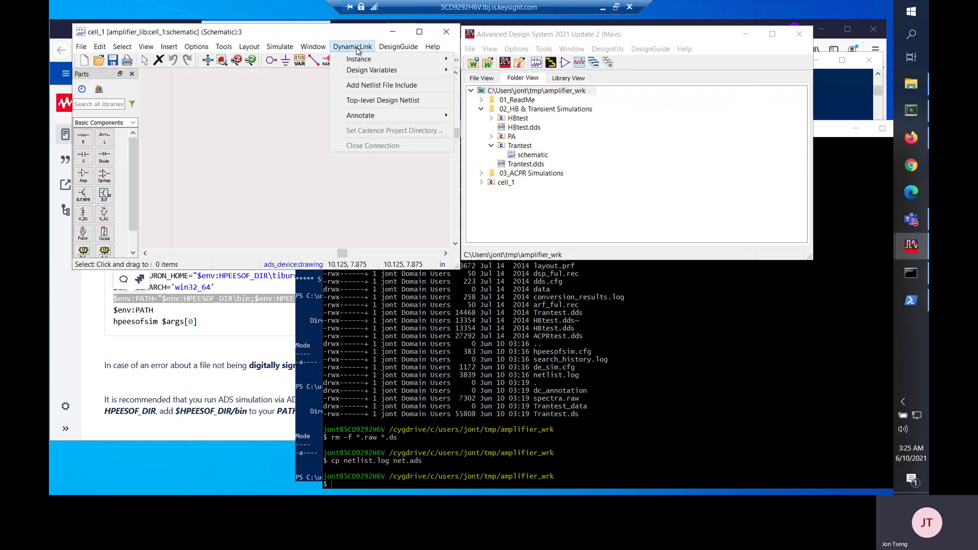
click(373, 87)
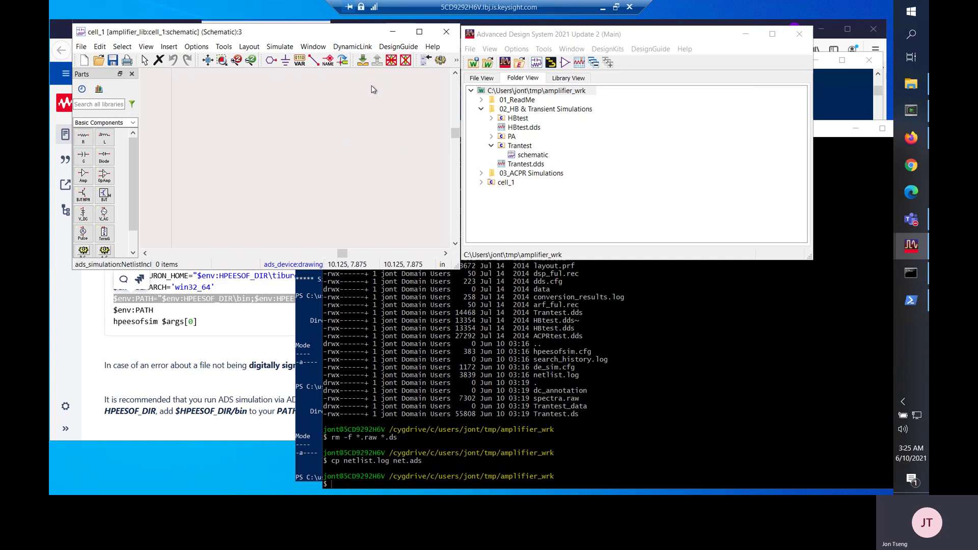
click(210, 128)
key(Escape)
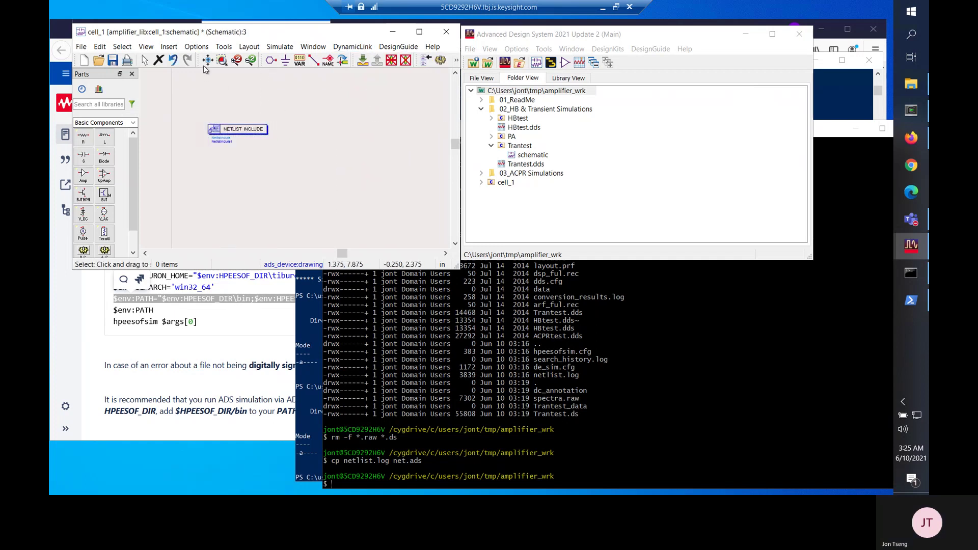
key(f)
Set the include's IncludeFiles parameter to net.ads from the amplifier_wrk folder
double_click(175, 159)
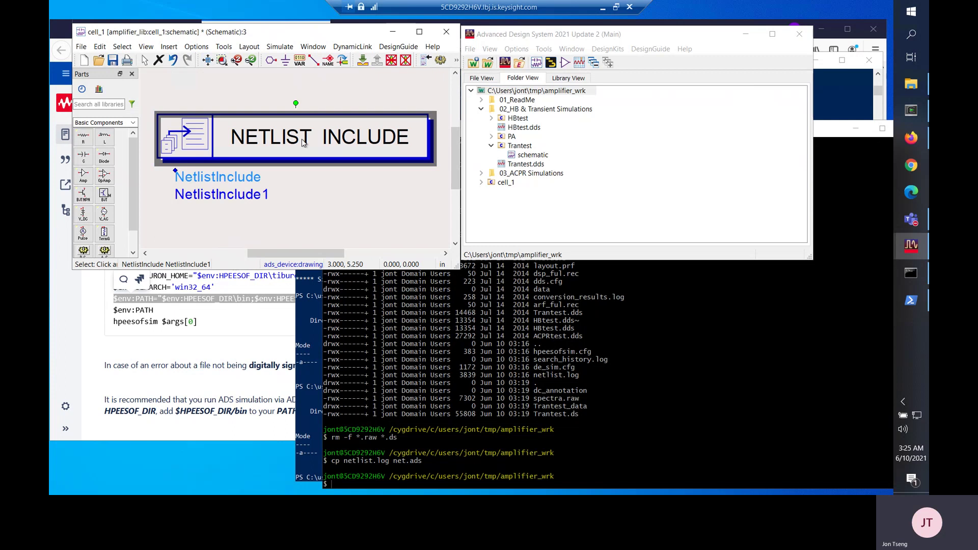
drag(273, 64, 632, 97)
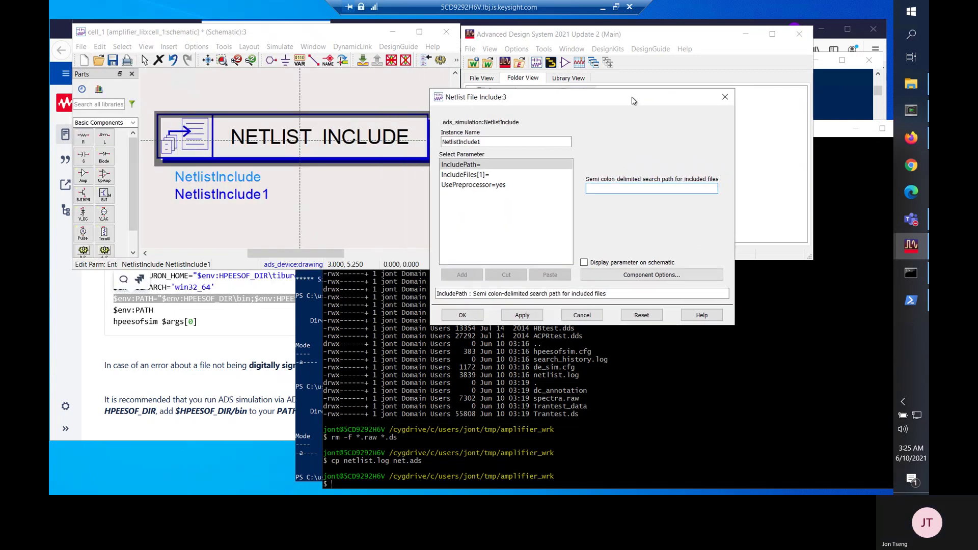
click(464, 175)
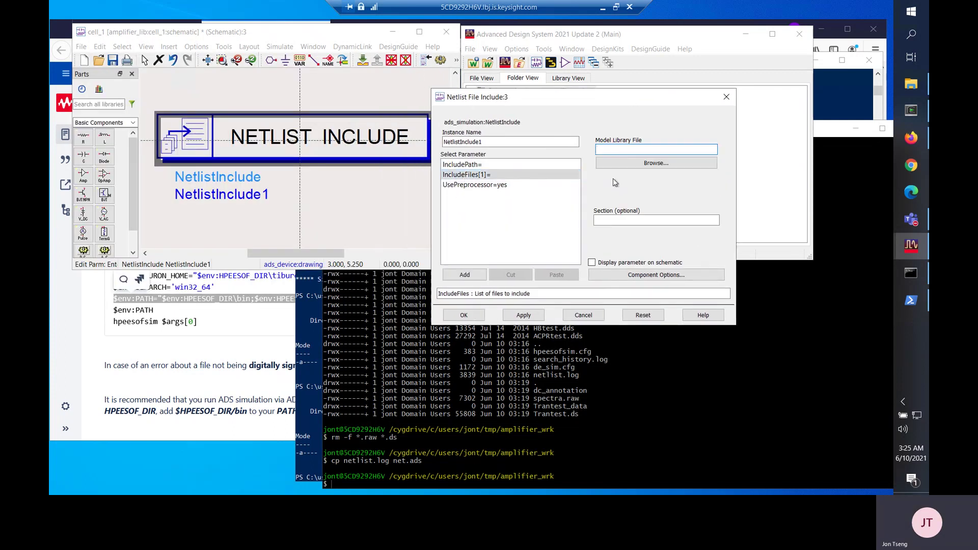
click(658, 164)
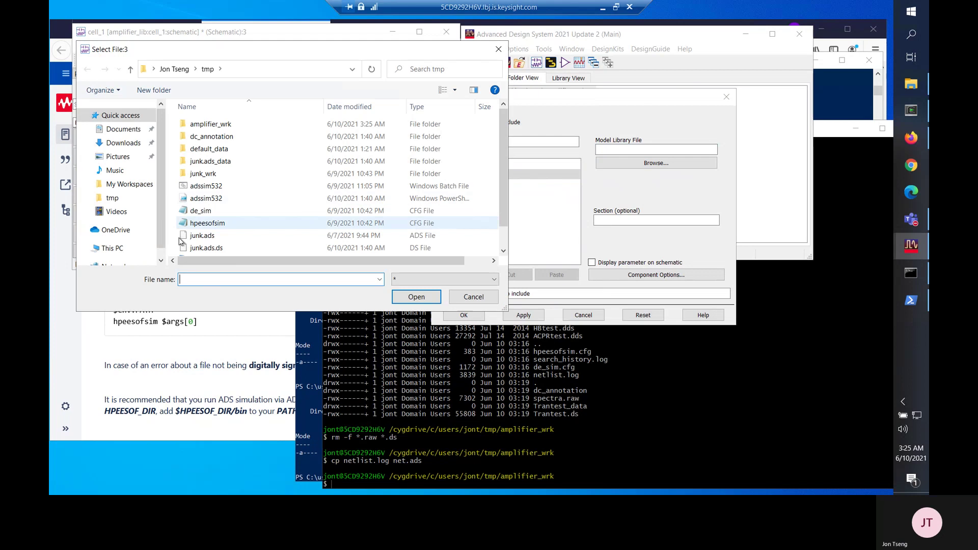
drag(502, 160, 499, 188)
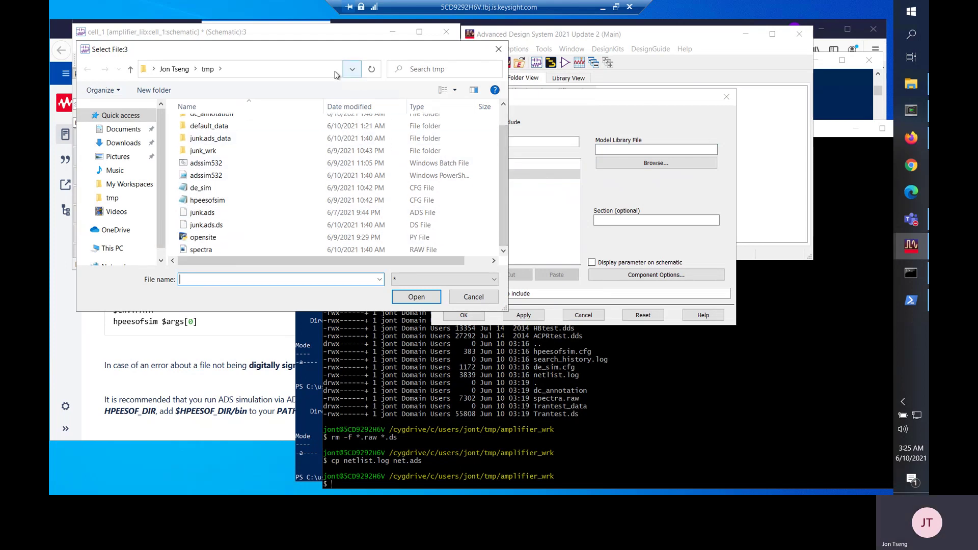
scroll(504, 181, up, 2)
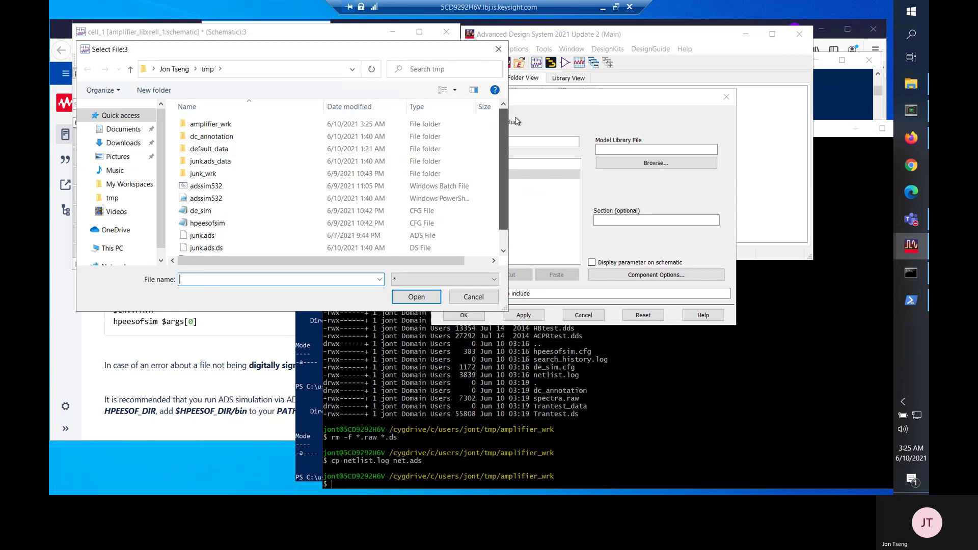
double_click(282, 124)
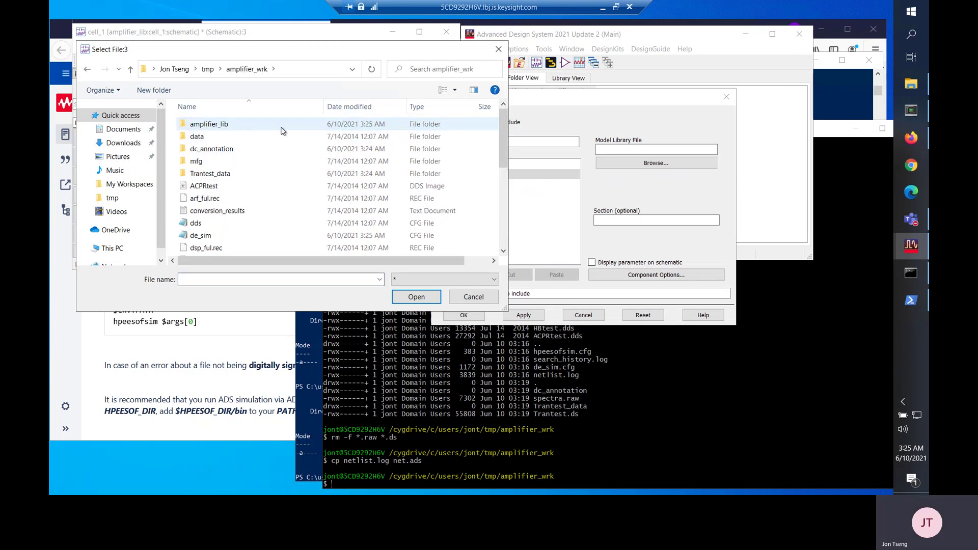
drag(502, 135, 501, 170)
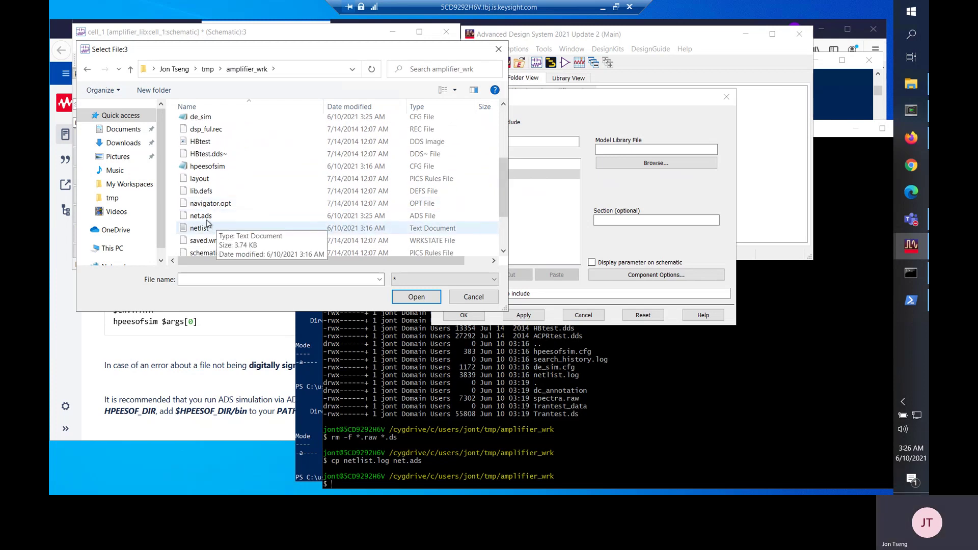
click(239, 218)
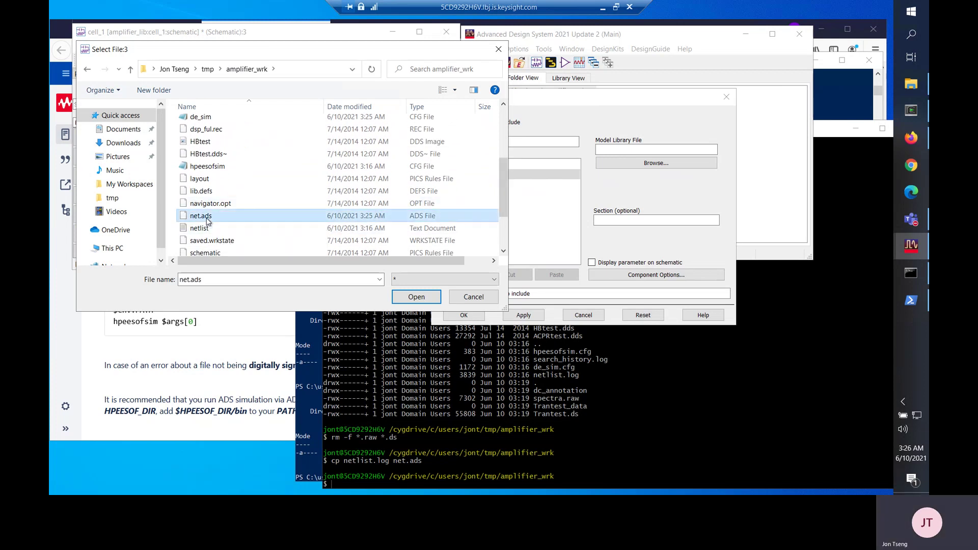
click(416, 298)
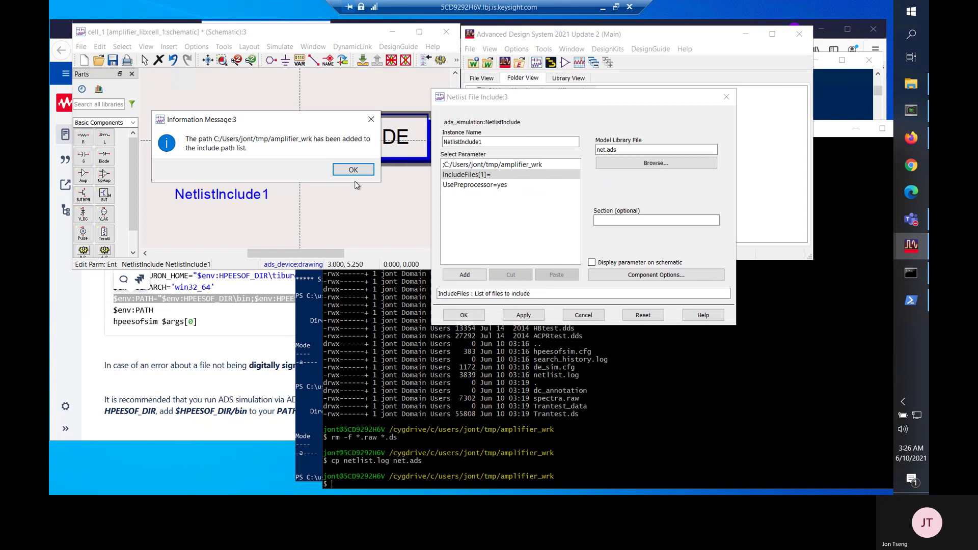
click(355, 174)
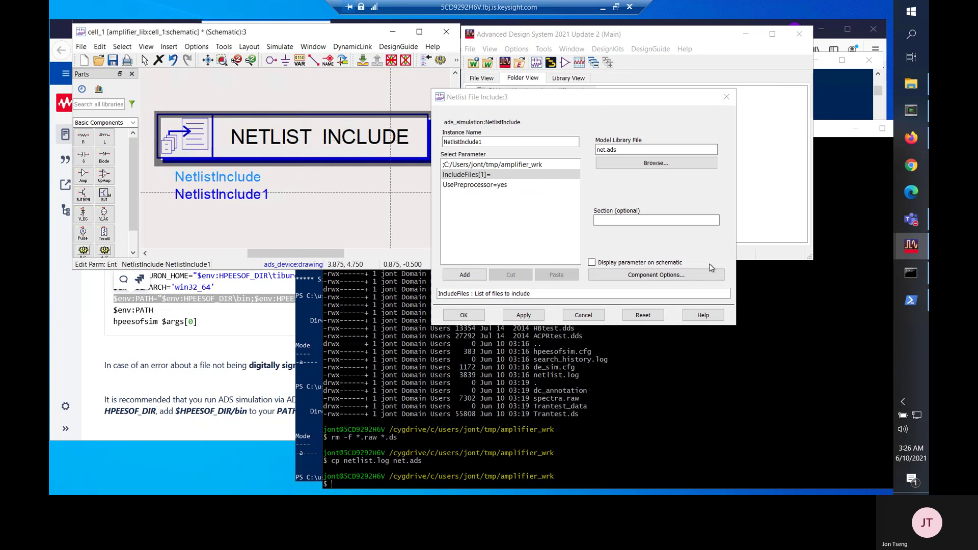
Display IncludeFiles[1]=net.ads on the schematic and apply the settings
click(592, 264)
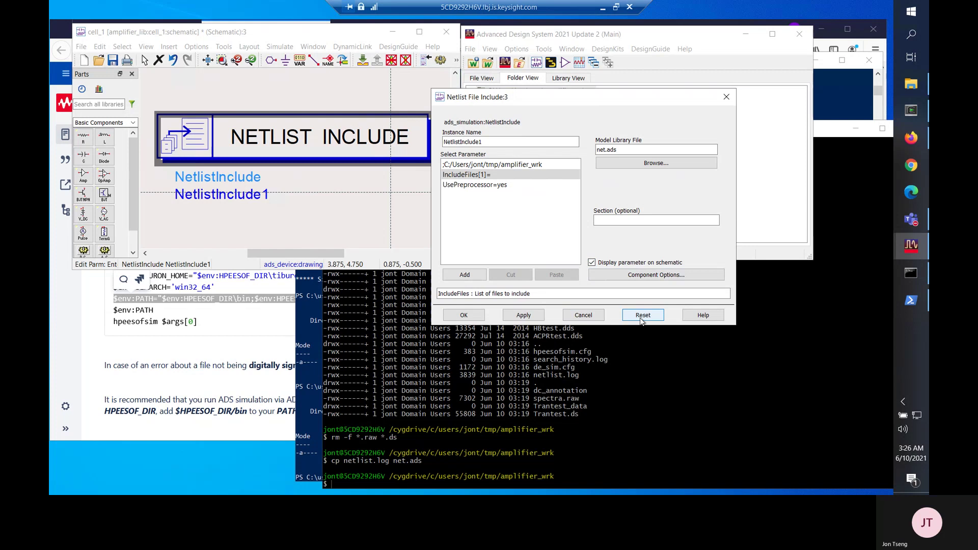
click(524, 316)
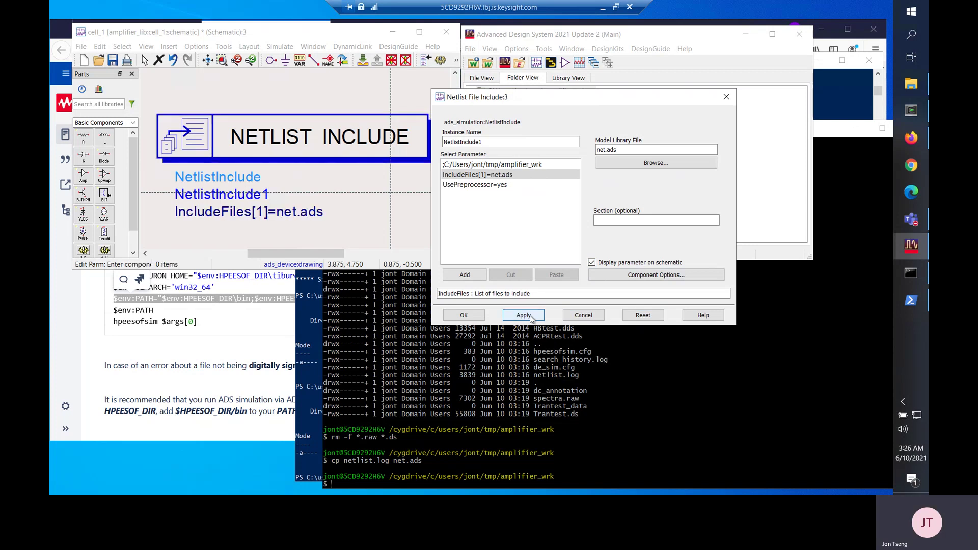
click(464, 316)
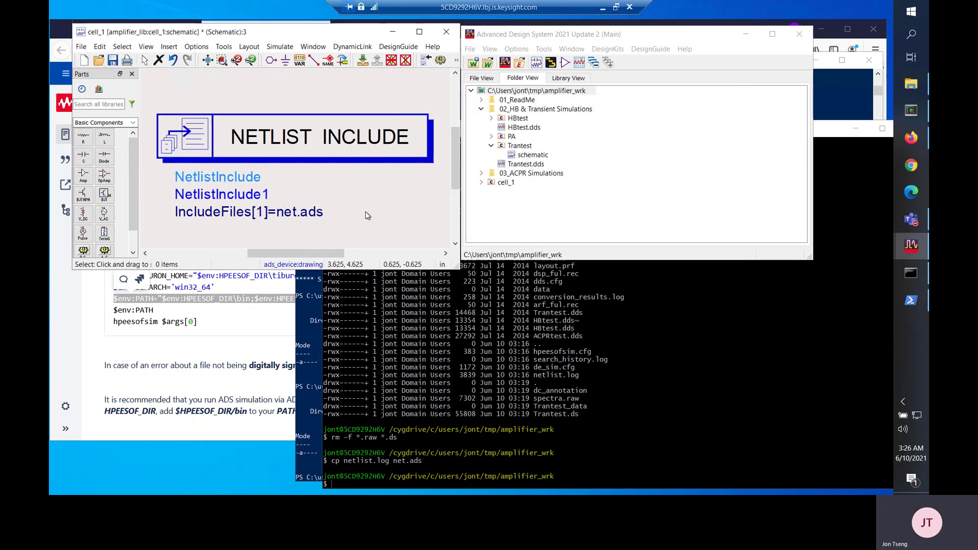
Run the simulation without a controller and plot Vout in a rectangular plot over 0–10 ns
click(441, 61)
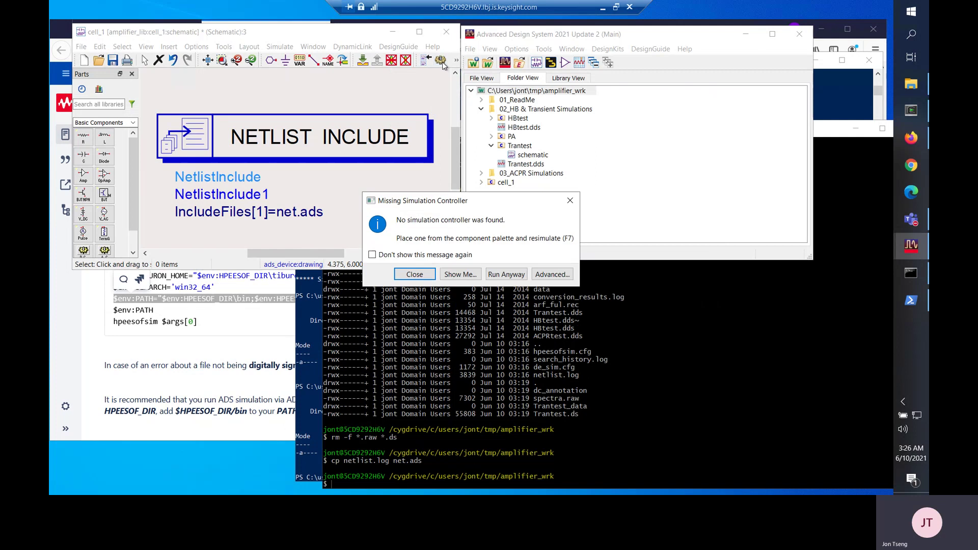
click(511, 276)
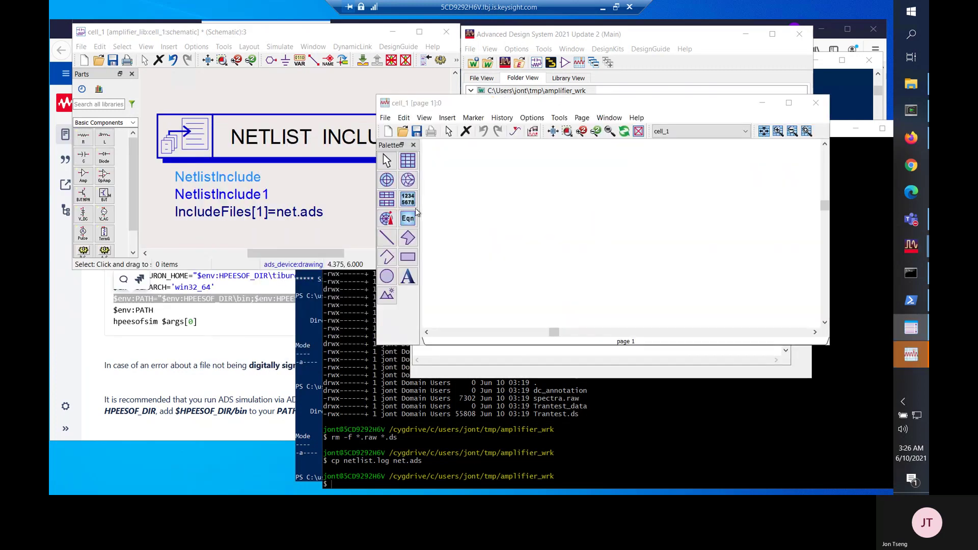
drag(443, 159, 700, 279)
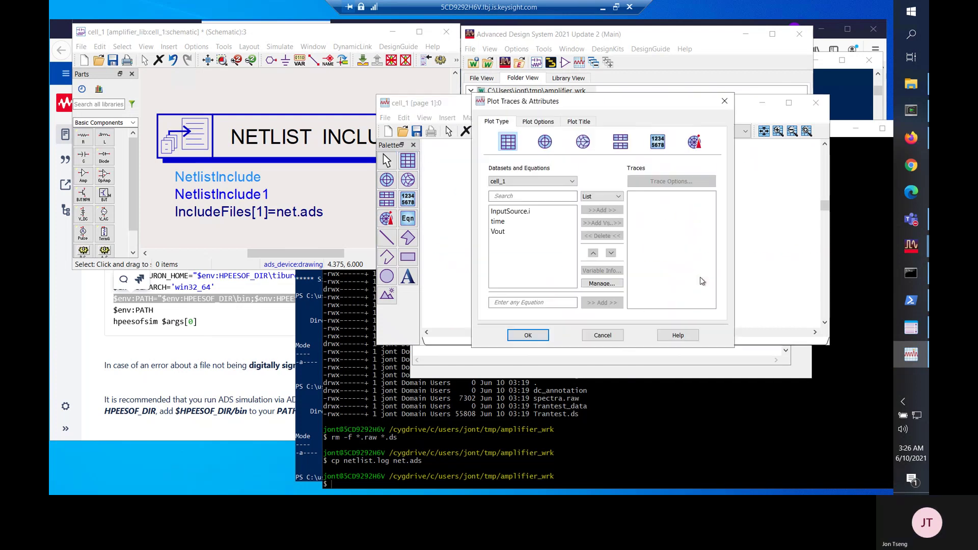
click(499, 232)
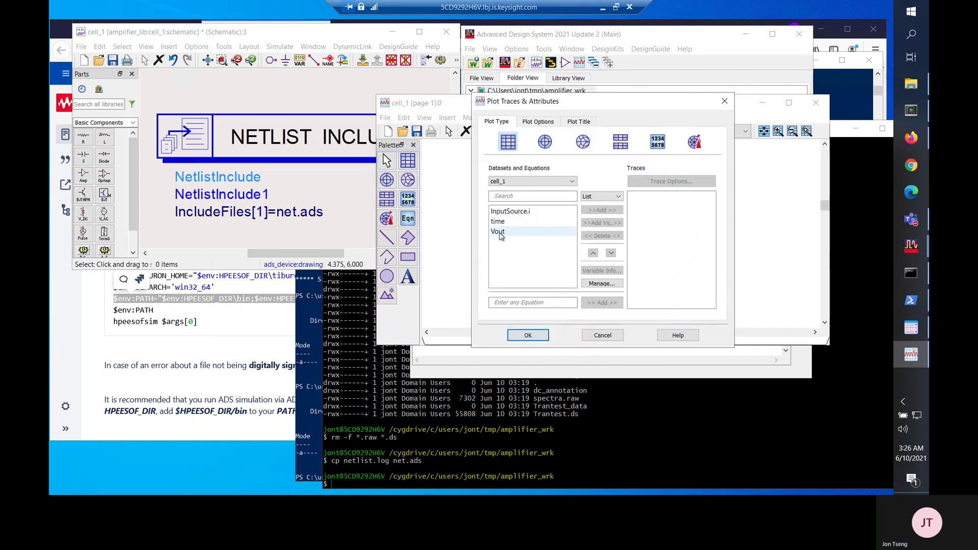
click(600, 211)
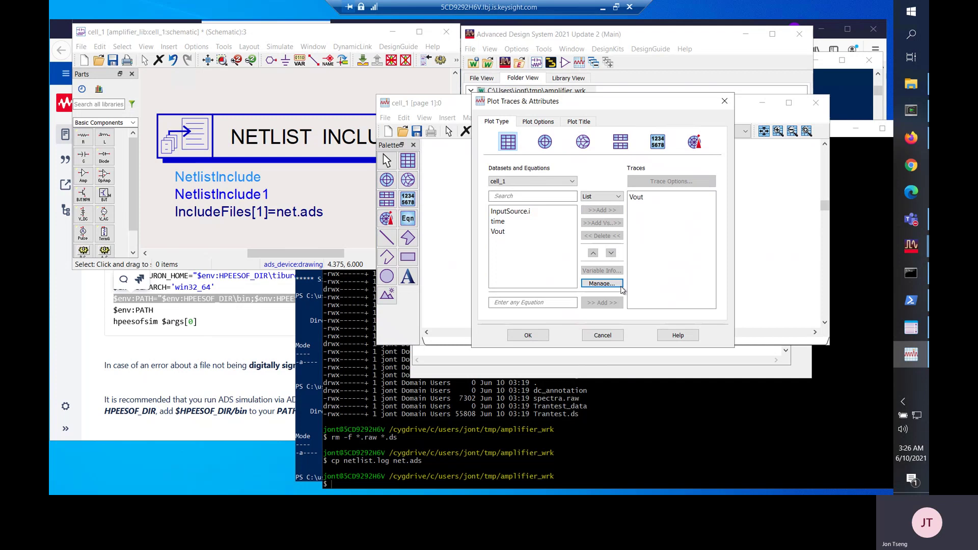
click(538, 341)
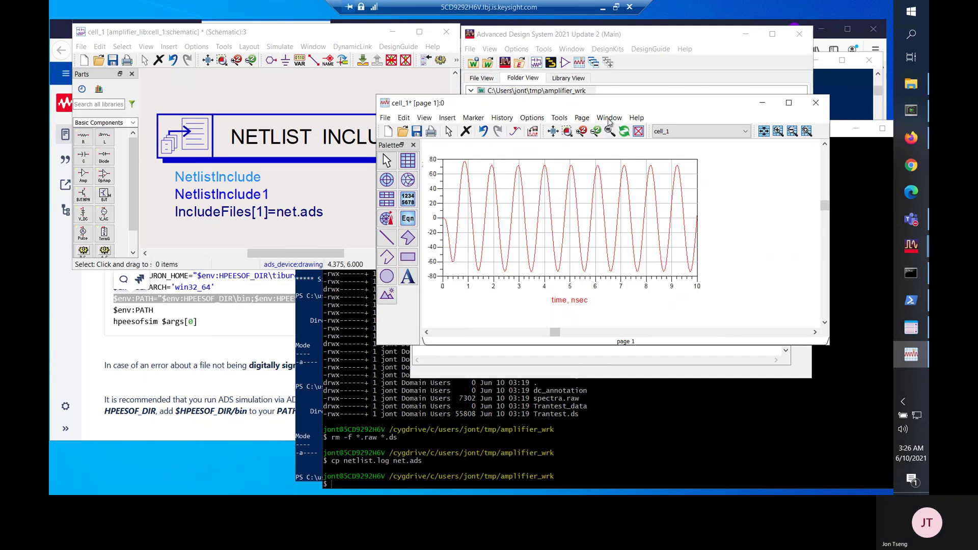
Reopen 'ADS Command Line Simulation on 64-bit Windows' from the EEsof search results and scroll to its Solution
click(122, 388)
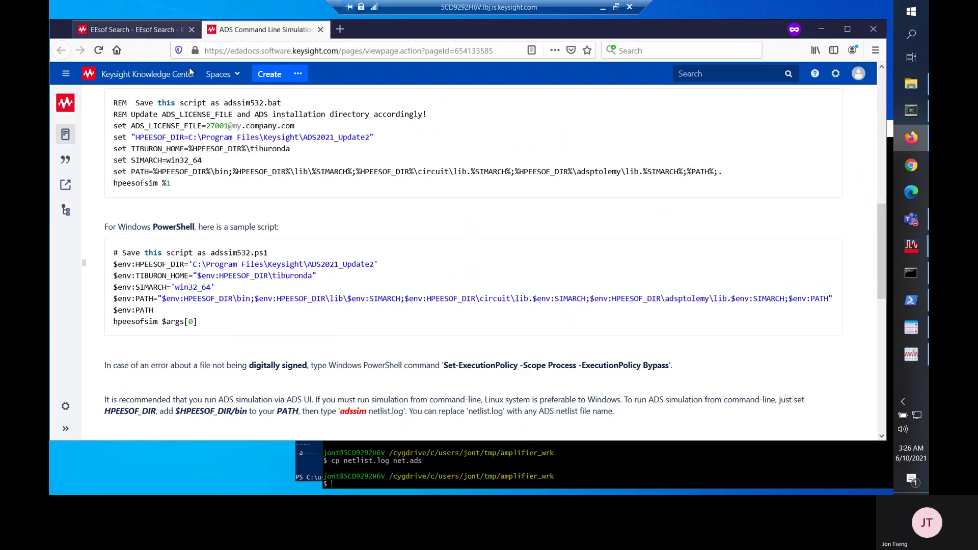
click(133, 30)
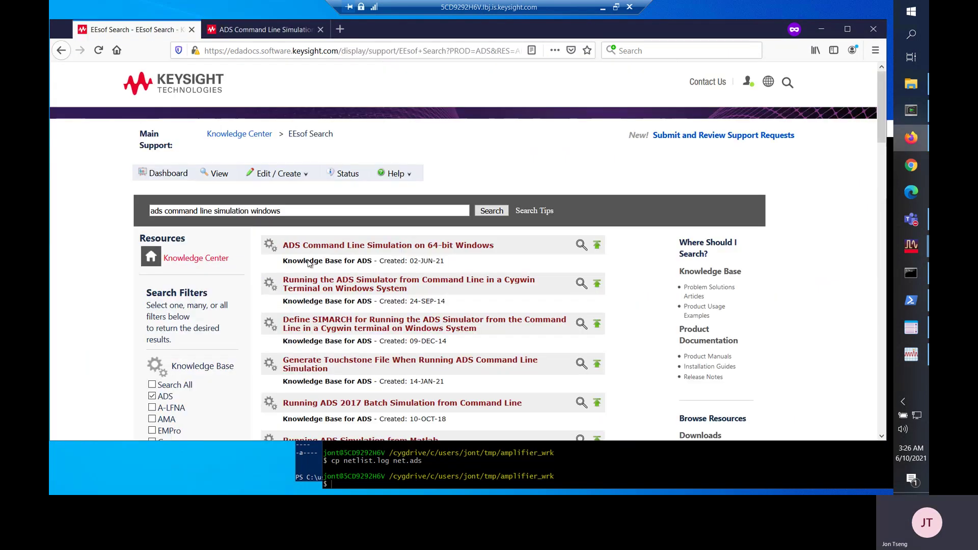
click(347, 248)
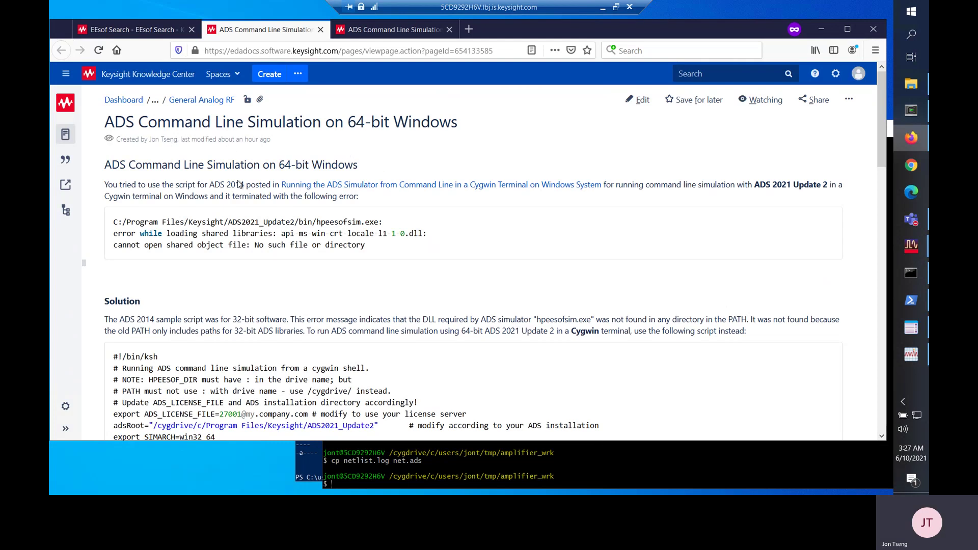
scroll(601, 319, down, 3)
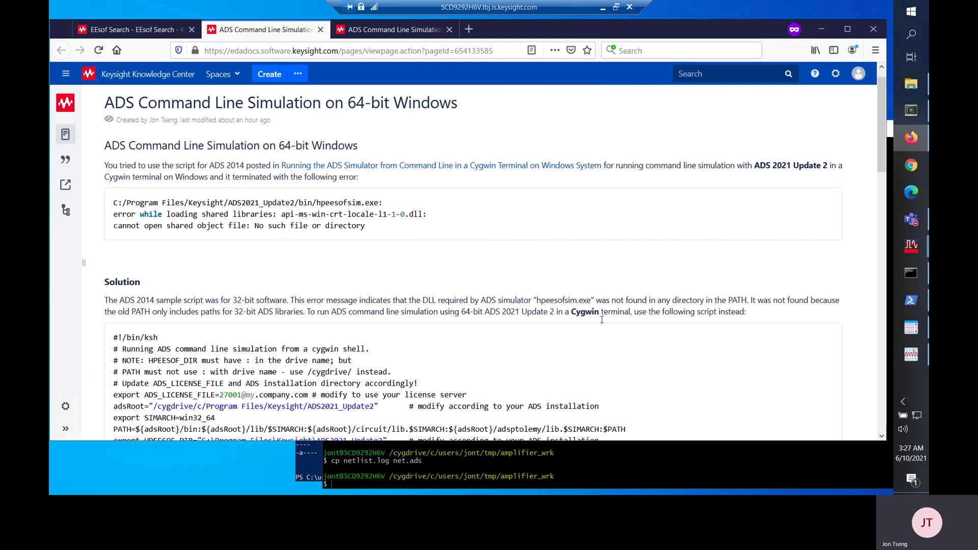